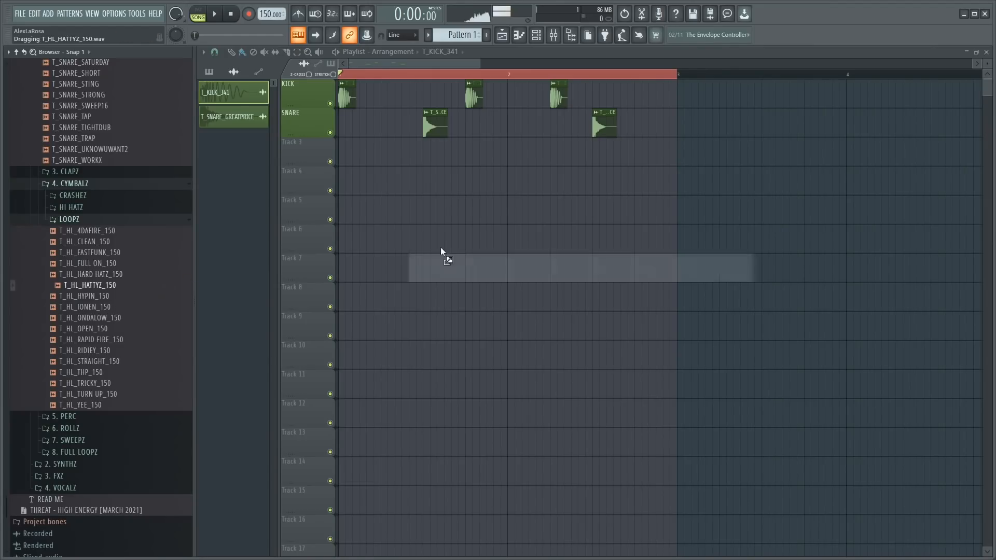
Place the T_HL_FULL ON_150 hi-hat loop at the start of Track 3 and lower its channel volume to about 49%.
drag(440, 253, 138, 313)
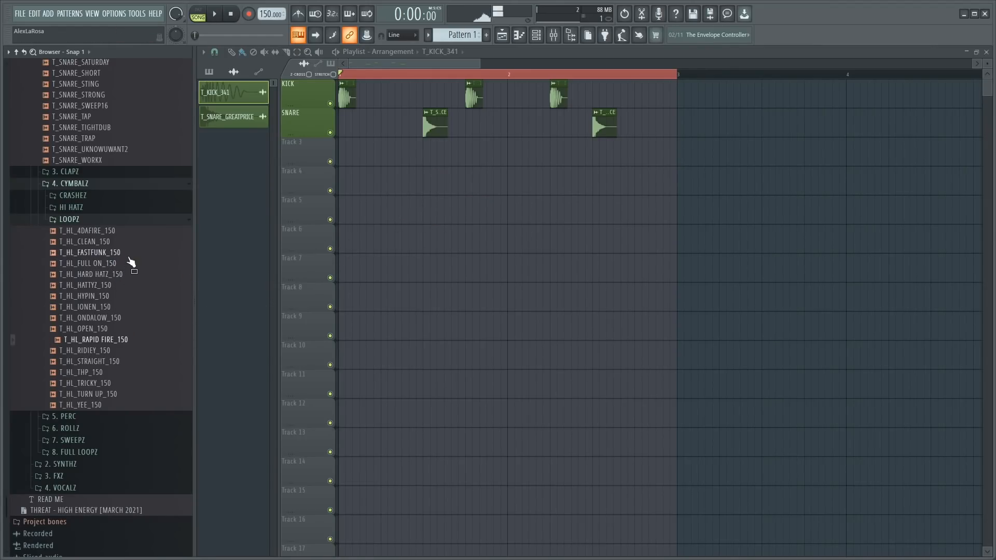
drag(125, 263, 418, 121)
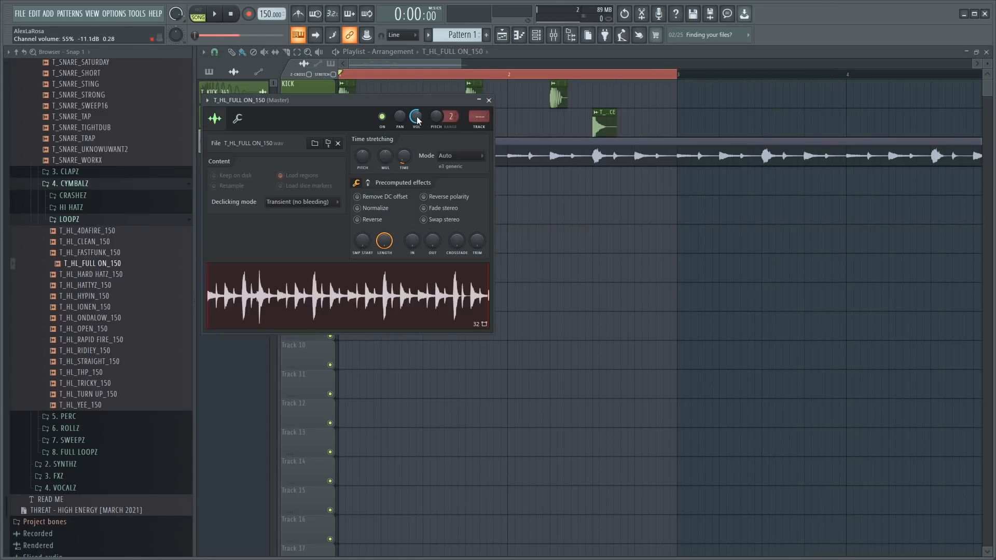
key(space)
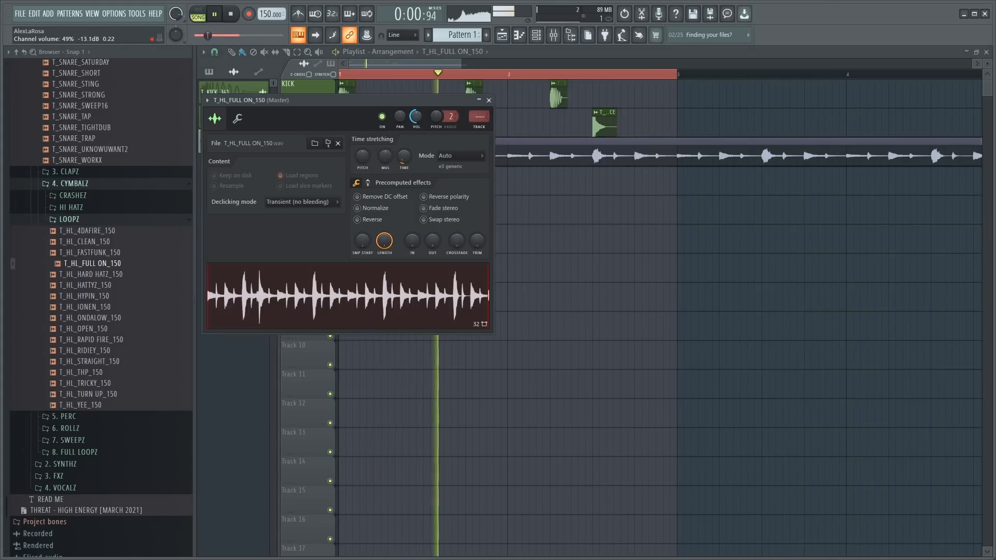
key(Escape)
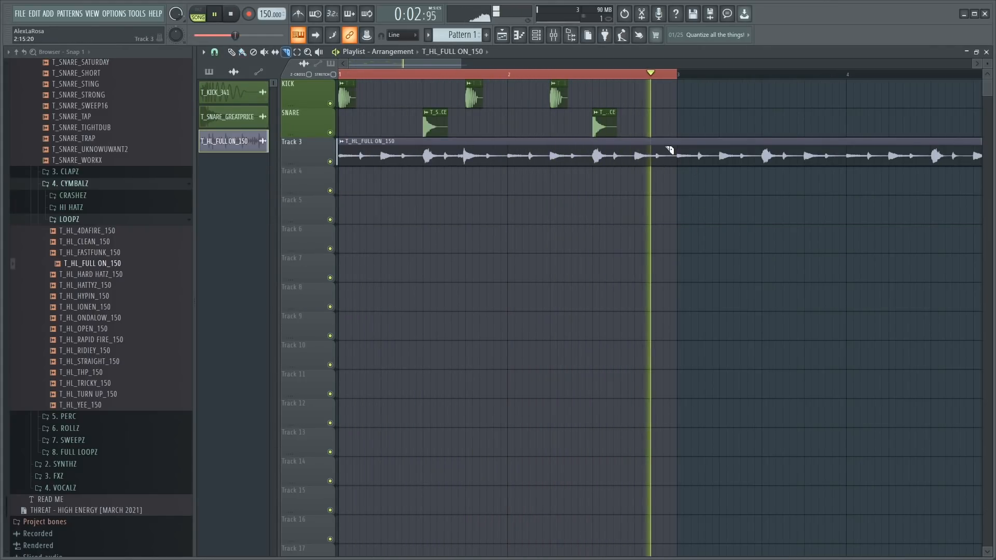
Duplicate the two-bar kick and snare clips so the drum pattern fills four bars alongside the hi-hat loop.
scroll(519, 127, down, 3)
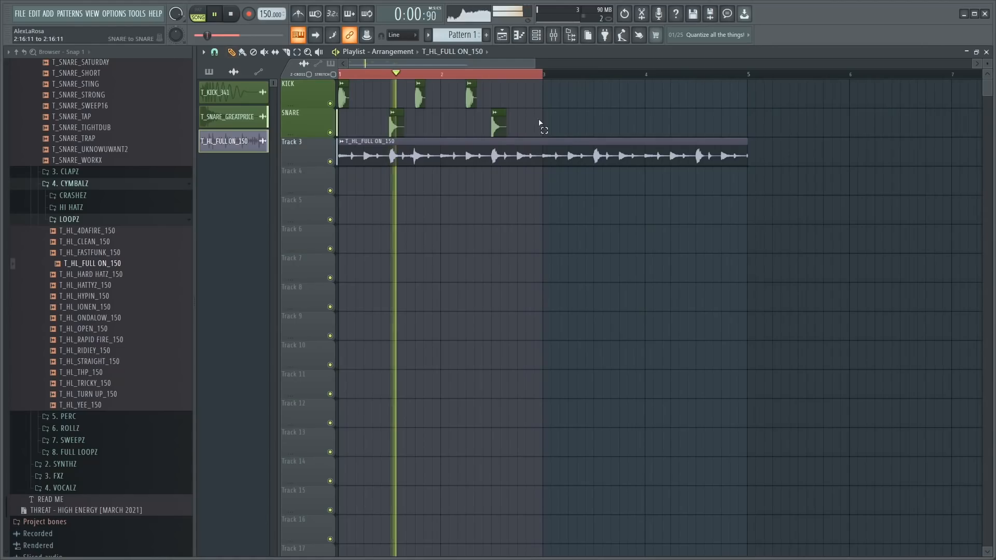
drag(540, 122, 338, 81)
key(space)
scroll(571, 104, up, 3)
key(ctrl+b)
scroll(623, 104, down, 4)
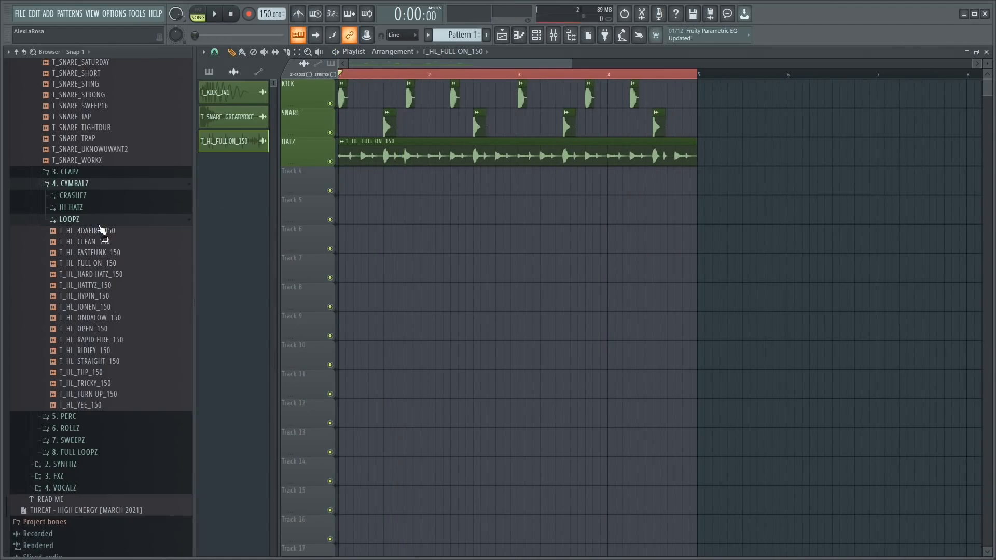
Place the T_BASS_SPRINGY_ E sample at the start of Track 5 and set its channel volume to about 66%.
click(100, 224)
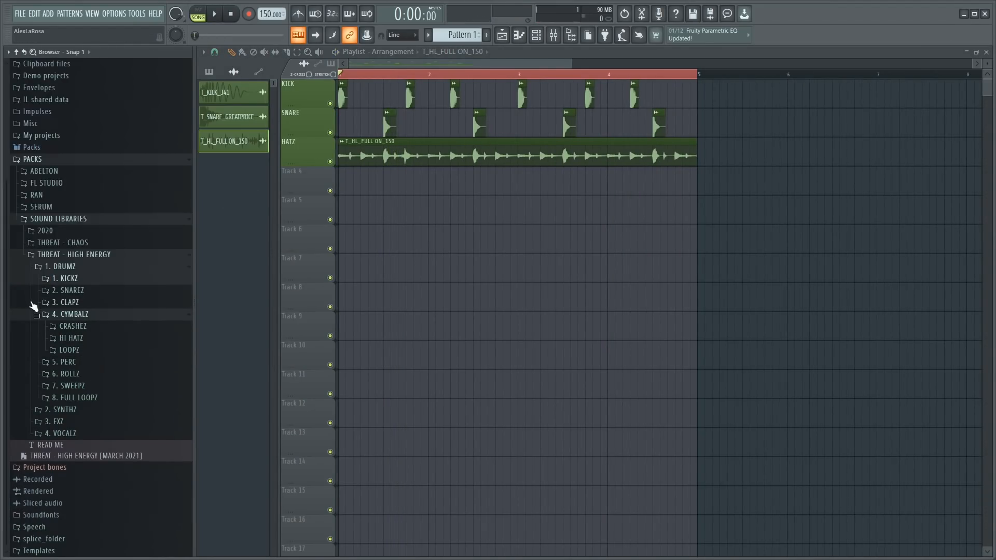
click(111, 203)
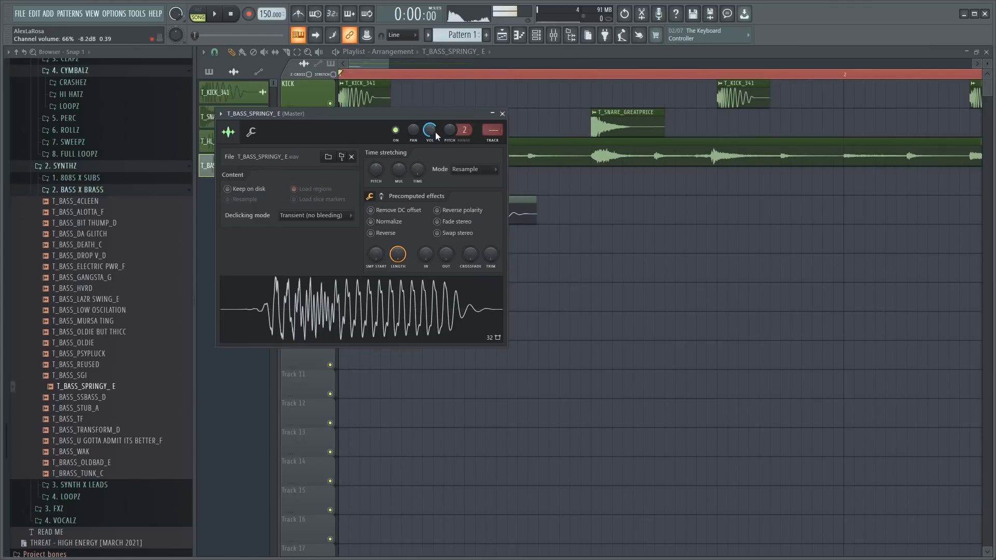
key(space)
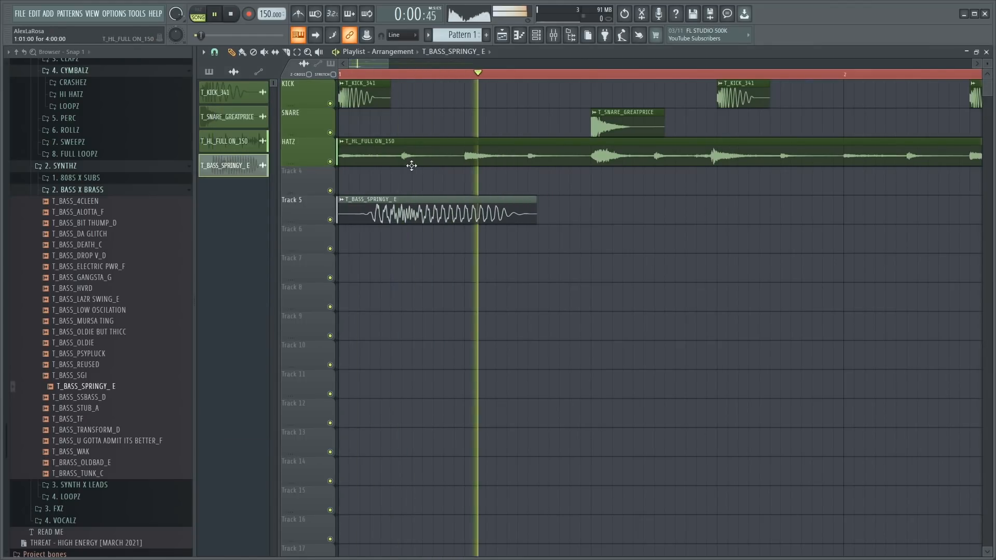
Cut the opening section out of the HATZ loop so that it starts at 1:07, just before the first snare.
key(space)
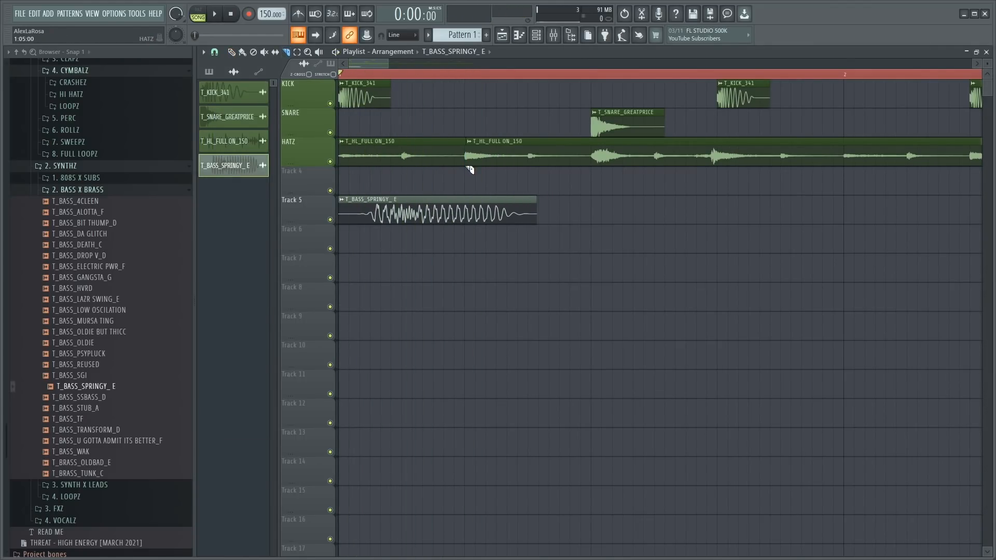
drag(489, 160, 530, 160)
right_click(436, 156)
key(space)
Place the T_BASS_4CLEEN sample on Track 6 at the start of the trimmed hi-hat loop and play the arrangement.
scroll(114, 243, down, 2)
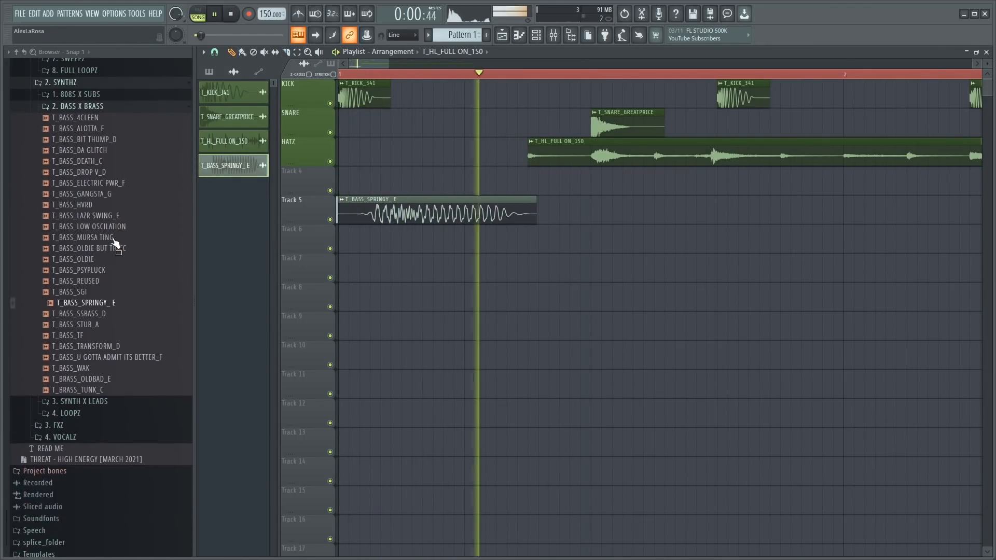
scroll(110, 276, up, 4)
scroll(113, 280, down, 4)
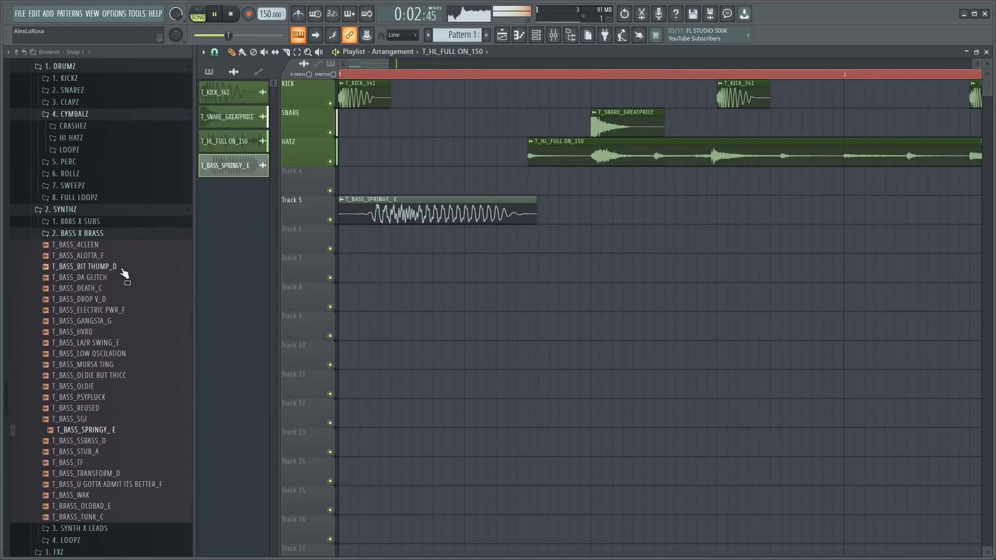
drag(102, 253, 521, 244)
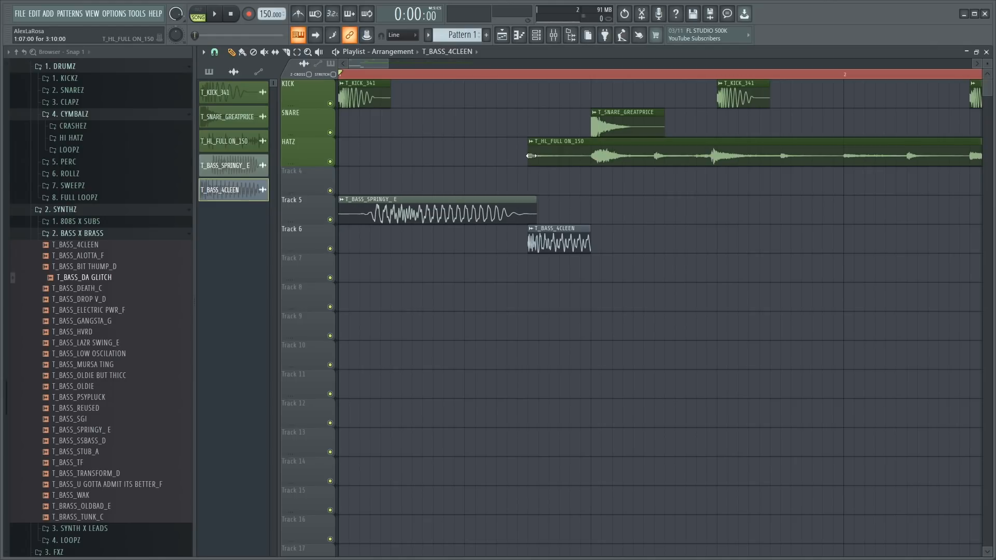
key(space)
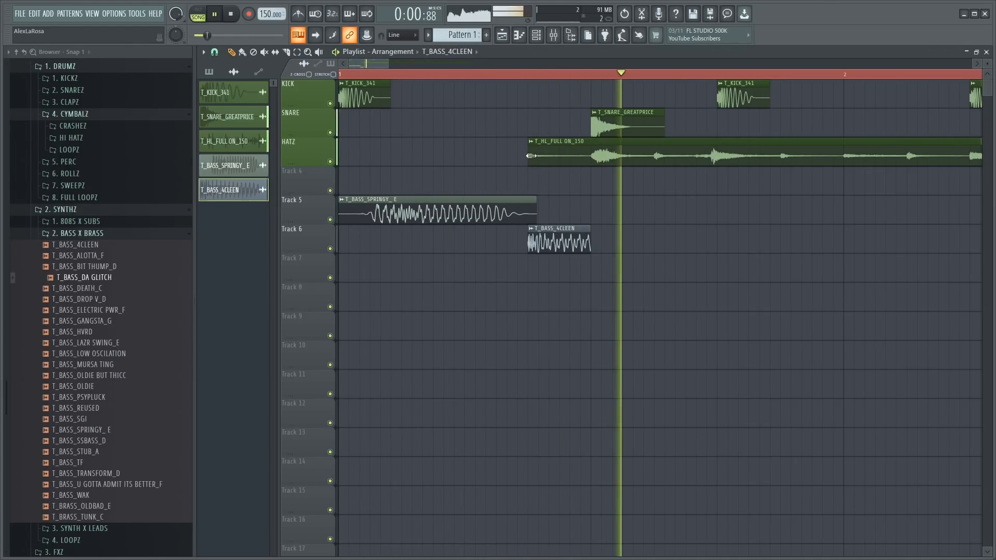
key(space)
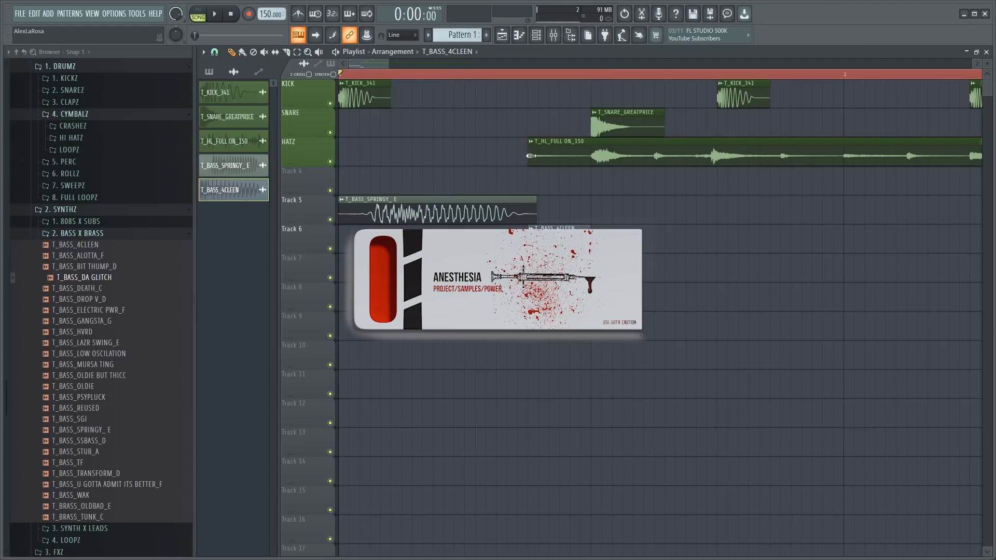
key(space)
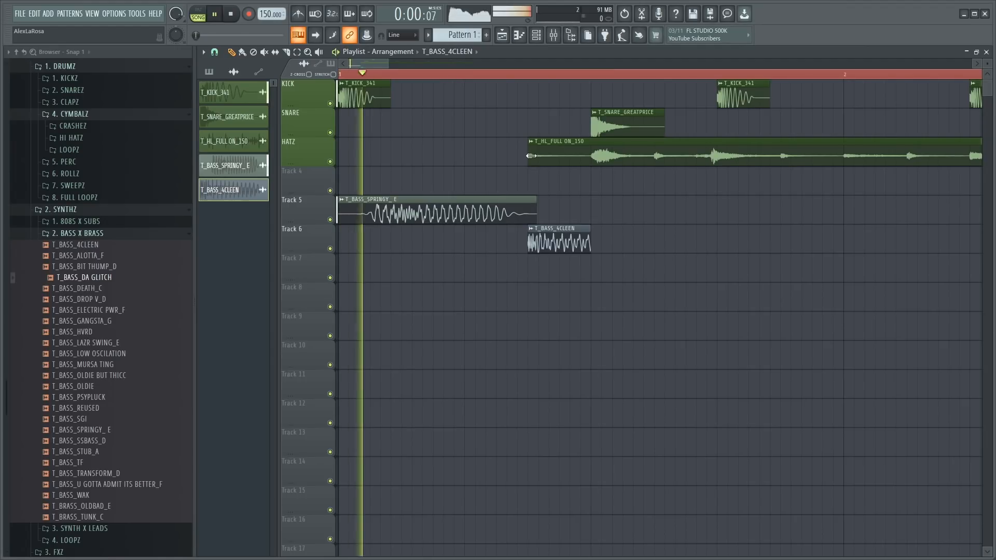
Place T_808_BDROP_E clips on Track 5 under the second, third and fourth kicks.
scroll(578, 211, down, 2)
scroll(594, 221, up, 2)
scroll(587, 236, up, 1)
scroll(574, 247, down, 5)
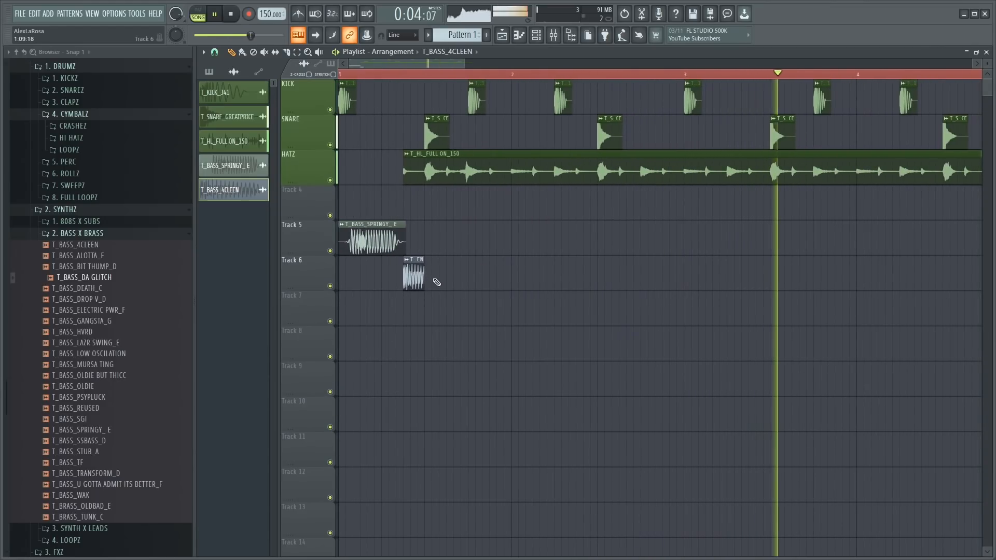
scroll(456, 280, down, 1)
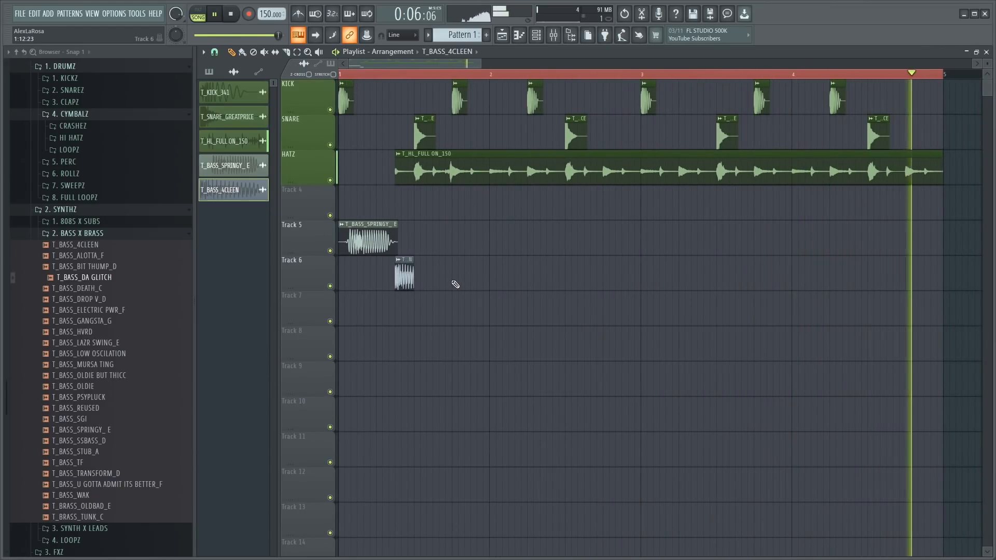
scroll(454, 282, up, 4)
scroll(511, 273, down, 2)
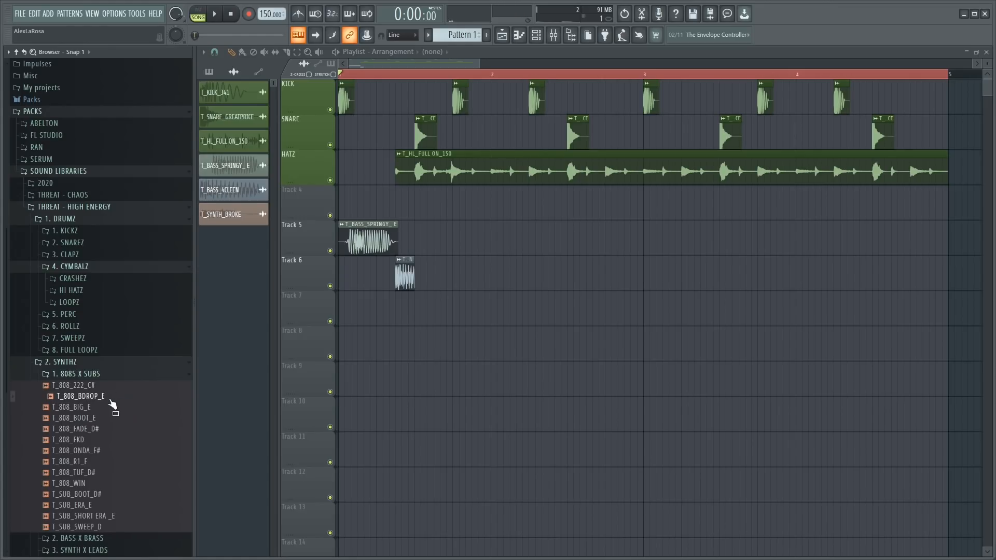
drag(475, 301, 484, 232)
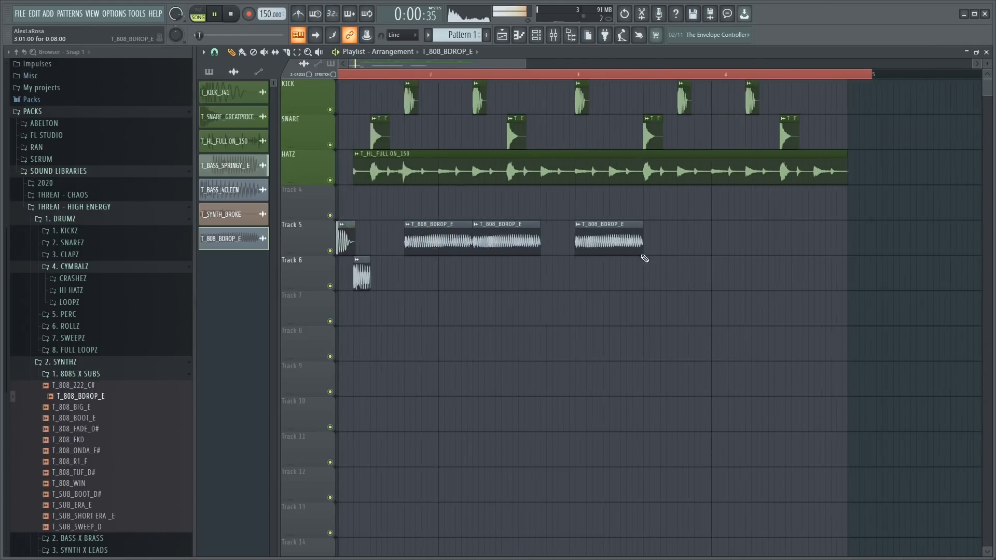
Add T_808_BDROP_E clips on Track 5 under the last two kicks of the four-bar section.
scroll(645, 255, up, 3)
click(656, 252)
scroll(718, 294, down, 3)
scroll(718, 262, up, 2)
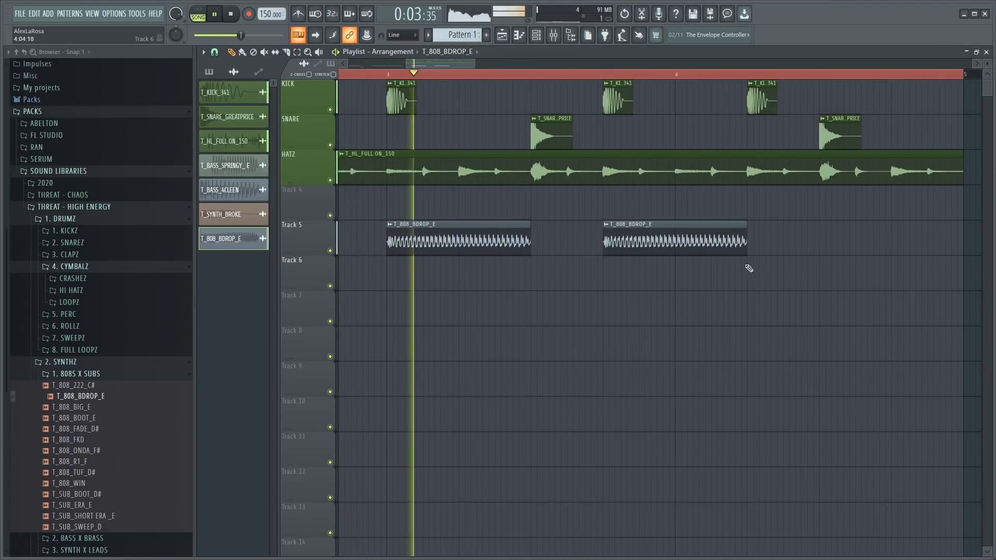
click(783, 247)
scroll(751, 261, down, 3)
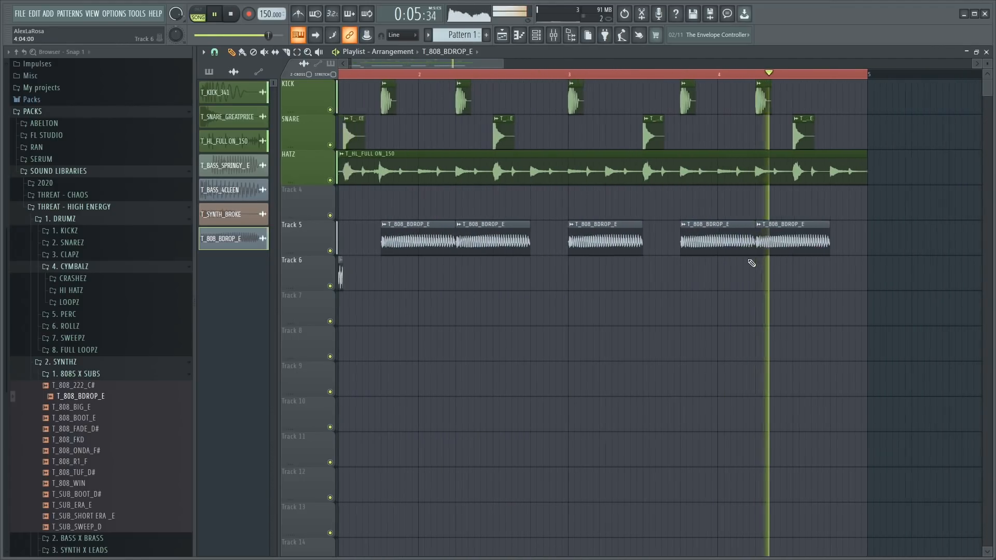
Slice the final T_808_BDROP_E clip at the last snare and delete its tail.
scroll(680, 211, up, 5)
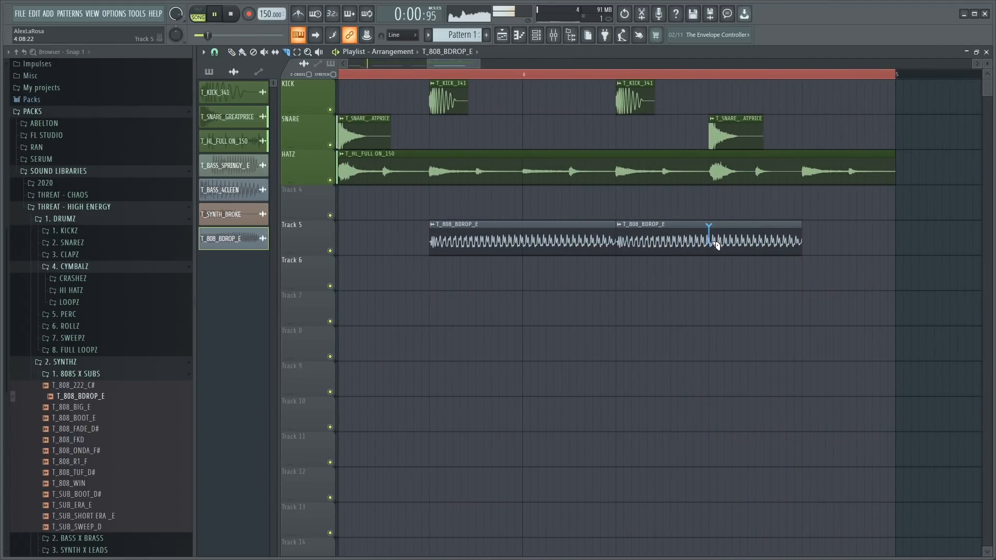
key(p)
right_click(726, 239)
scroll(728, 261, down, 3)
scroll(462, 244, up, 3)
scroll(564, 226, down, 5)
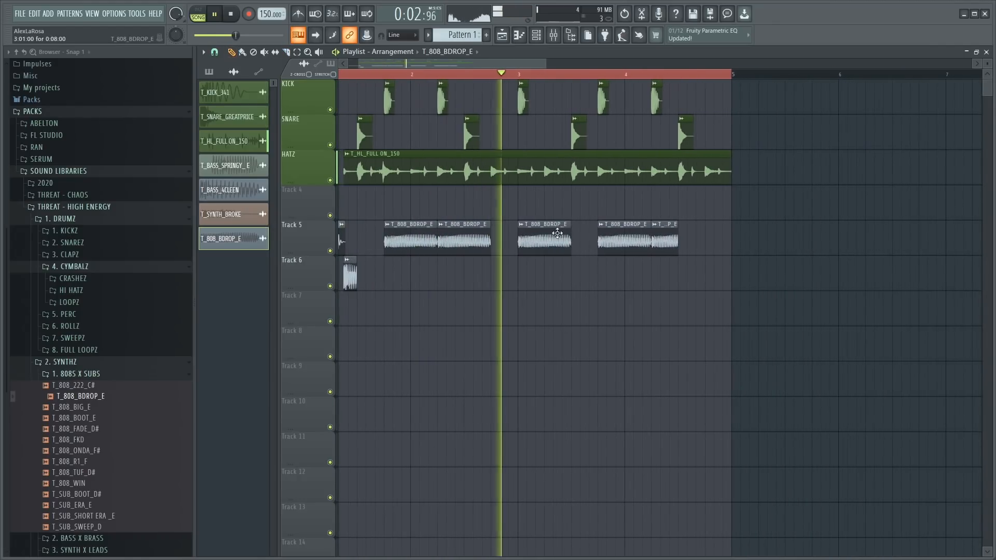
scroll(530, 223, up, 3)
scroll(585, 207, down, 3)
scroll(623, 210, up, 3)
scroll(662, 216, down, 3)
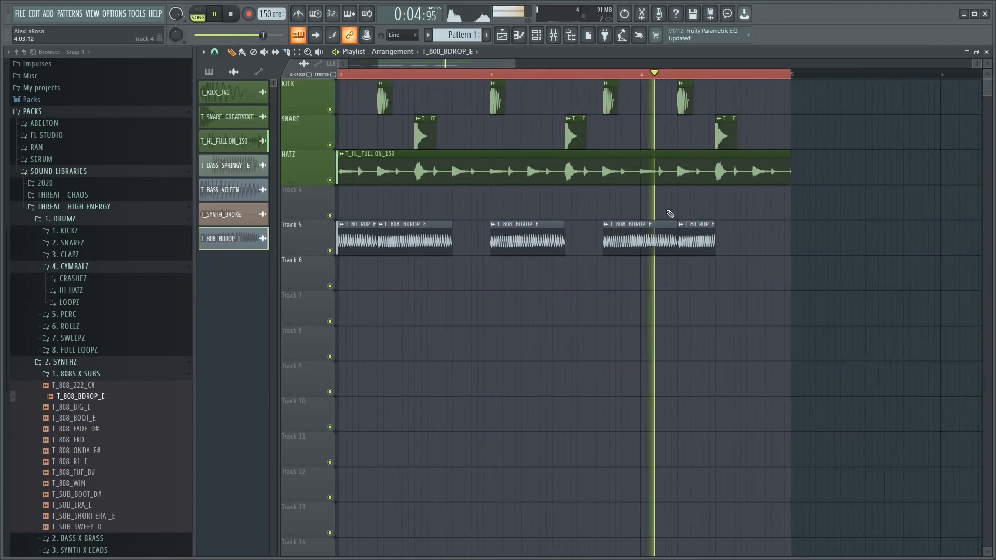
scroll(797, 210, up, 5)
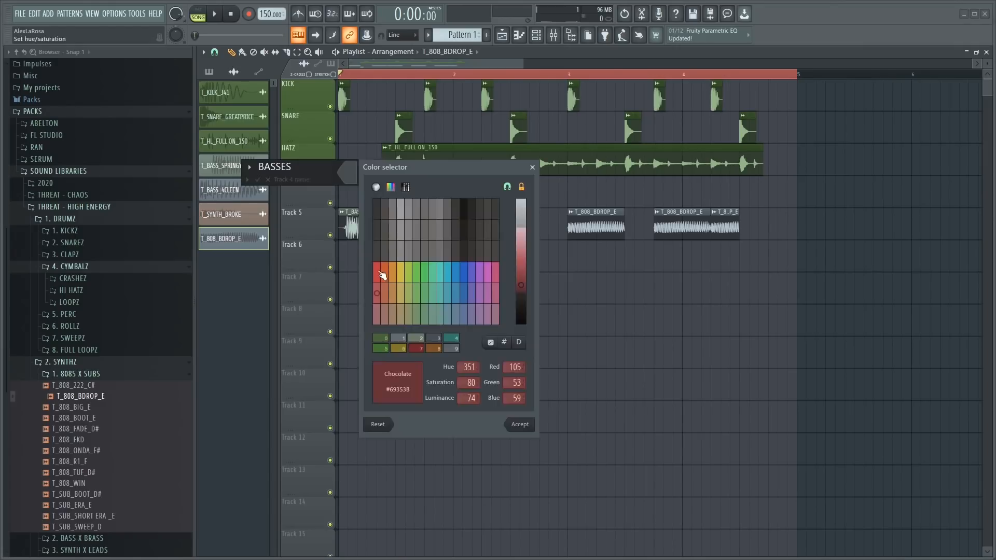
Name Track 4 BASSES, colour it red and gather the bass and 808 clips on it in the same colour.
click(378, 193)
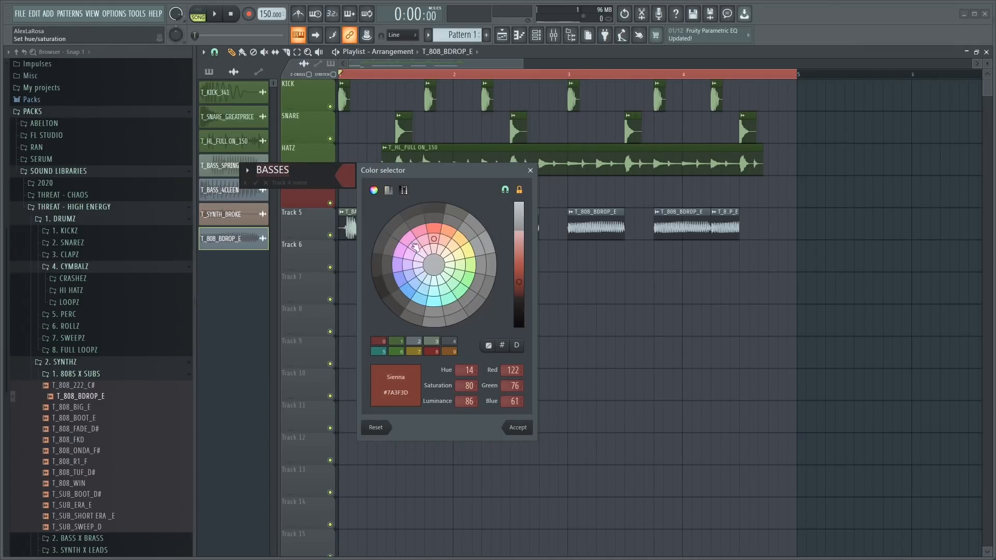
key(Return)
right_click(312, 193)
key(Return)
click(384, 180)
click(407, 250)
Name playlist Track 5 and mixer Insert 9 SIDECHAIN and colour both green.
middle_click(315, 224)
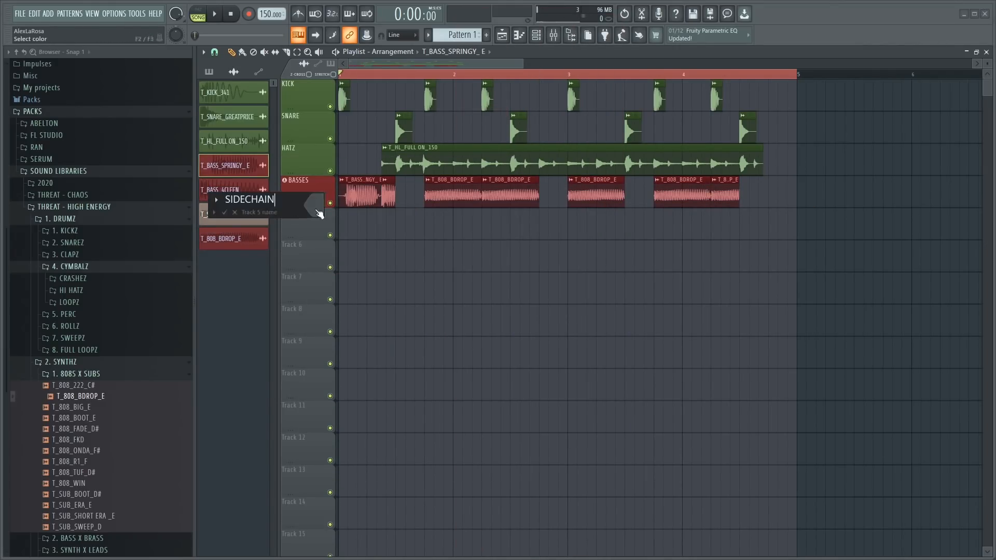
text(SIDECAHAIN)
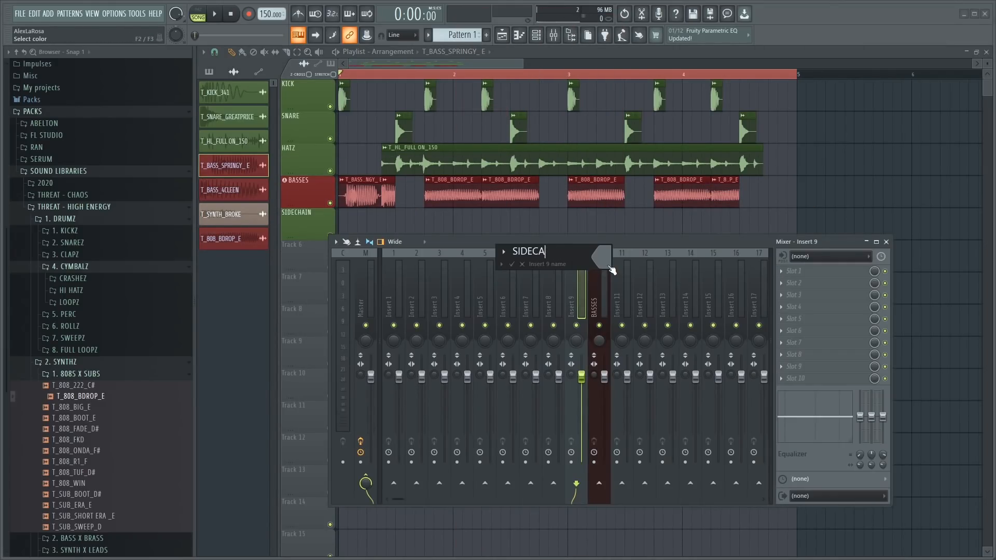
click(608, 266)
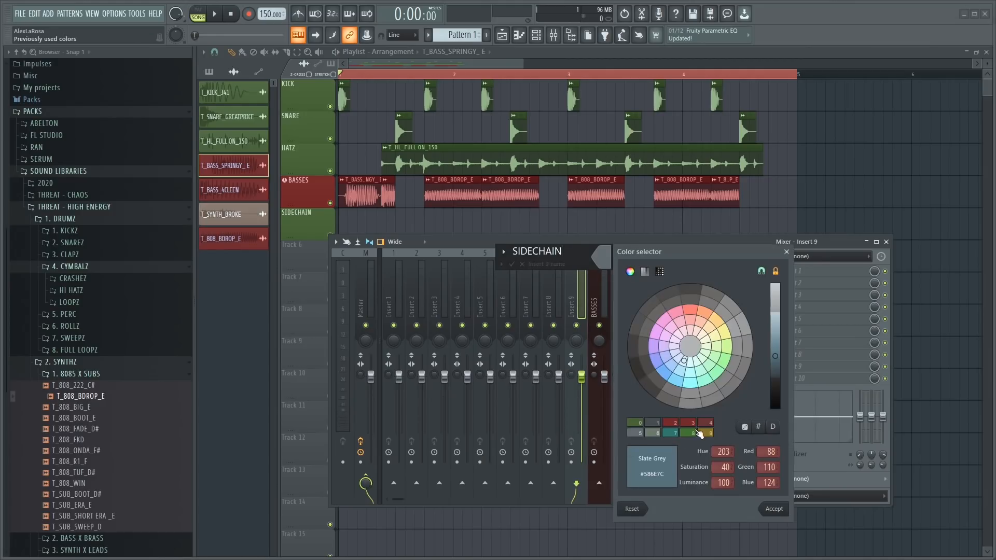
click(639, 426)
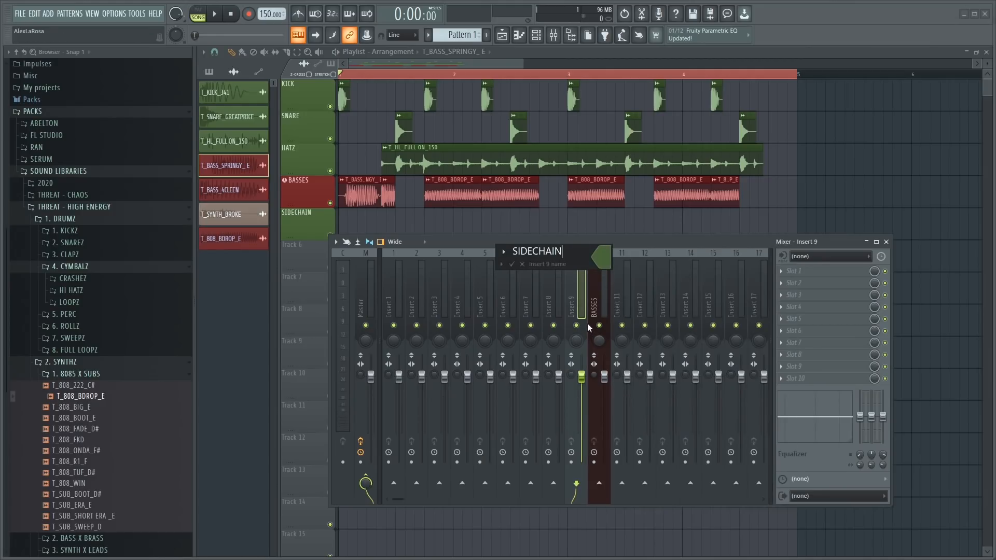
key(Return)
Create an automation clip for the SIDECHAIN mixer track's volume on the SIDECHAIN playlist track.
right_click(586, 375)
click(620, 451)
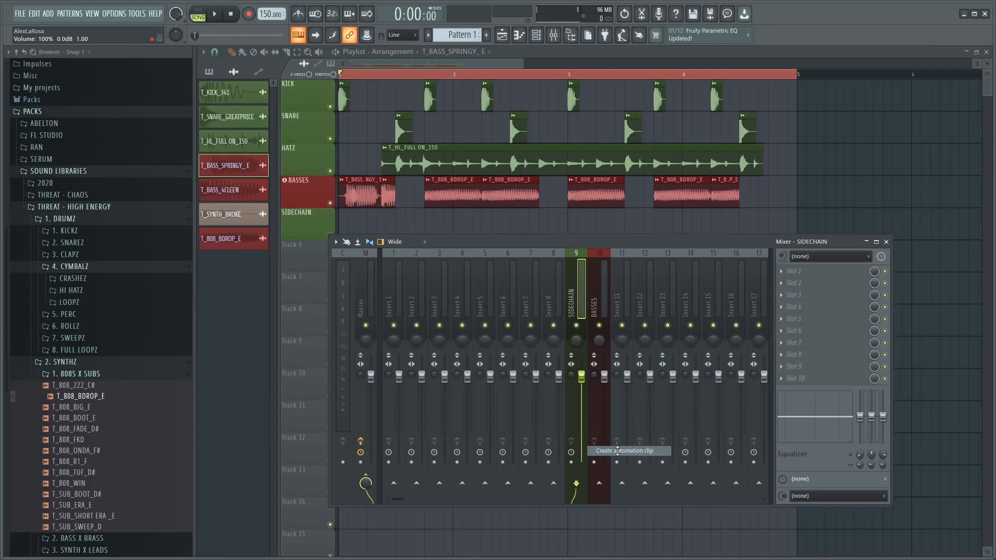
key(F9)
Route the BASSES mixer track only to the SIDECHAIN mixer track instead of the master.
key(F9)
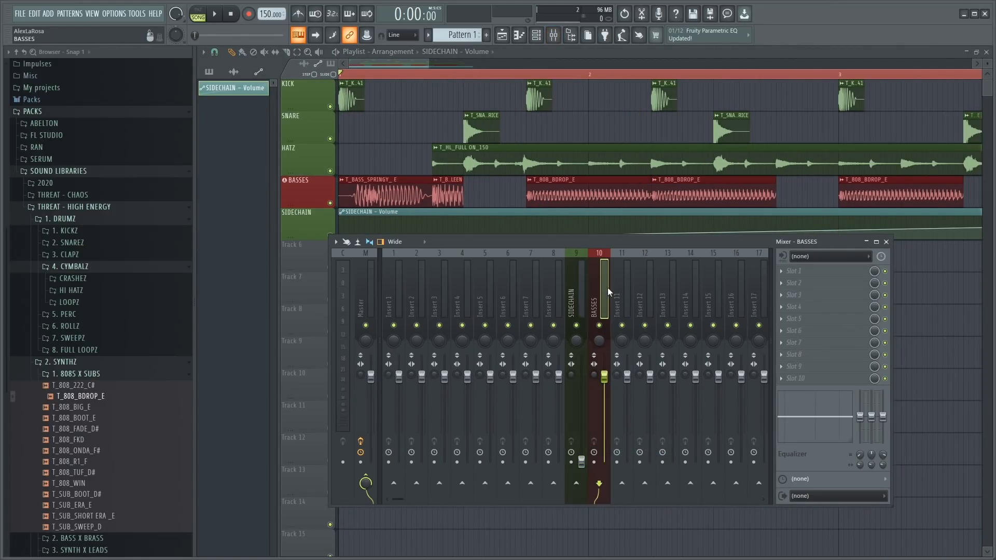
right_click(577, 484)
click(597, 499)
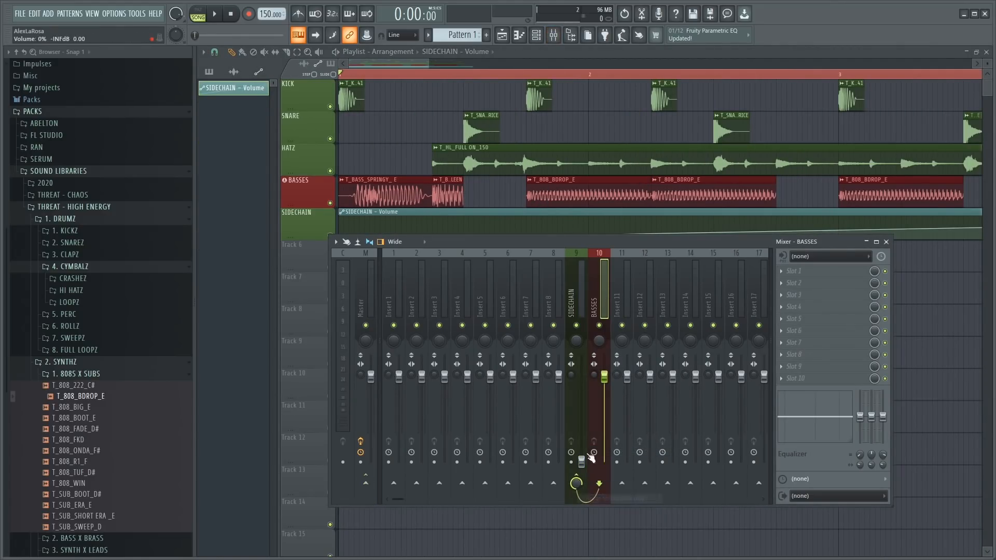
key(F9)
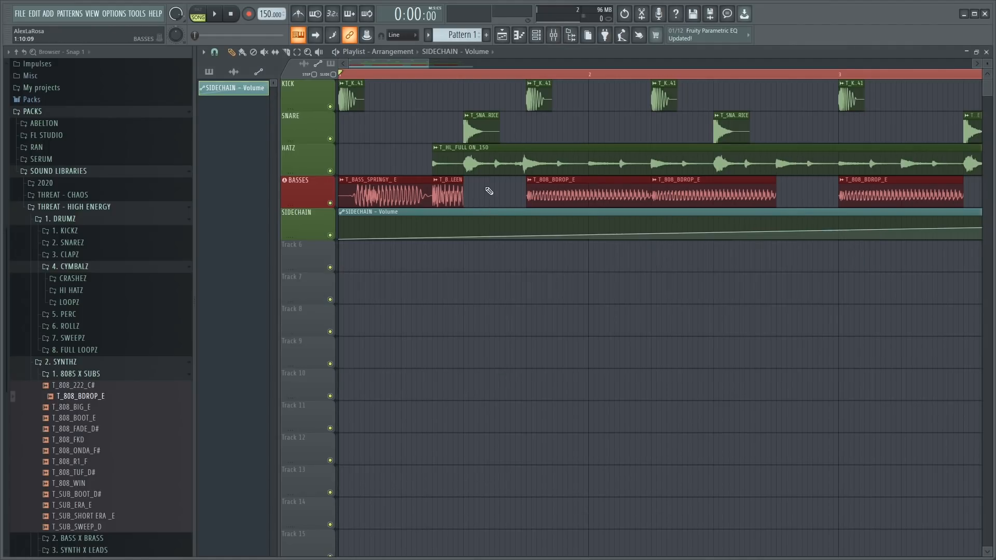
Shape the SIDECHAIN volume automation into a short upward curve under the first kick and remove the rest of the clip.
scroll(278, 209, up, 5)
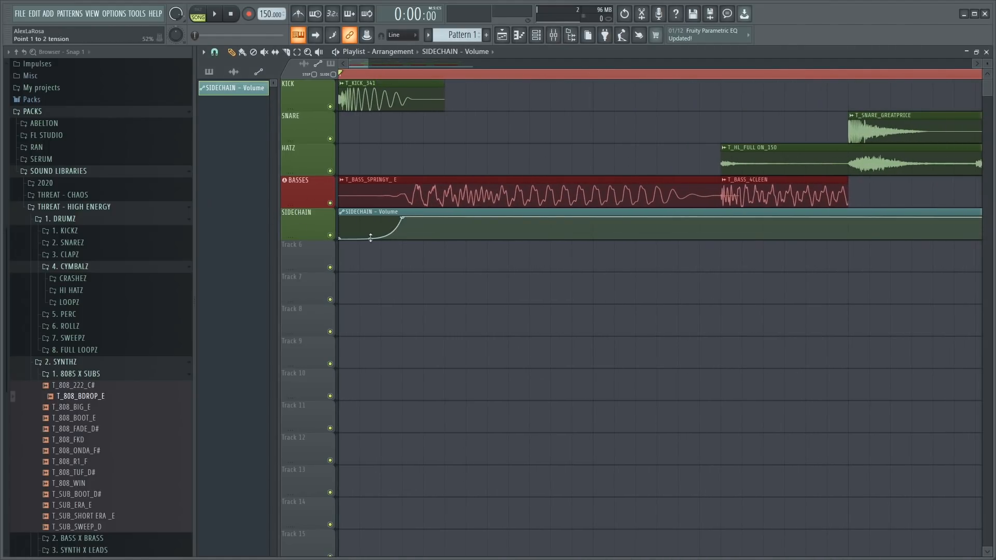
drag(405, 218, 405, 228)
key(p)
right_click(423, 221)
scroll(369, 232, down, 5)
key(space)
key(space)
key(space)
Place copies of the short SIDECHAIN volume clip under each remaining kick across the four bars.
click(561, 235)
scroll(660, 237, up, 3)
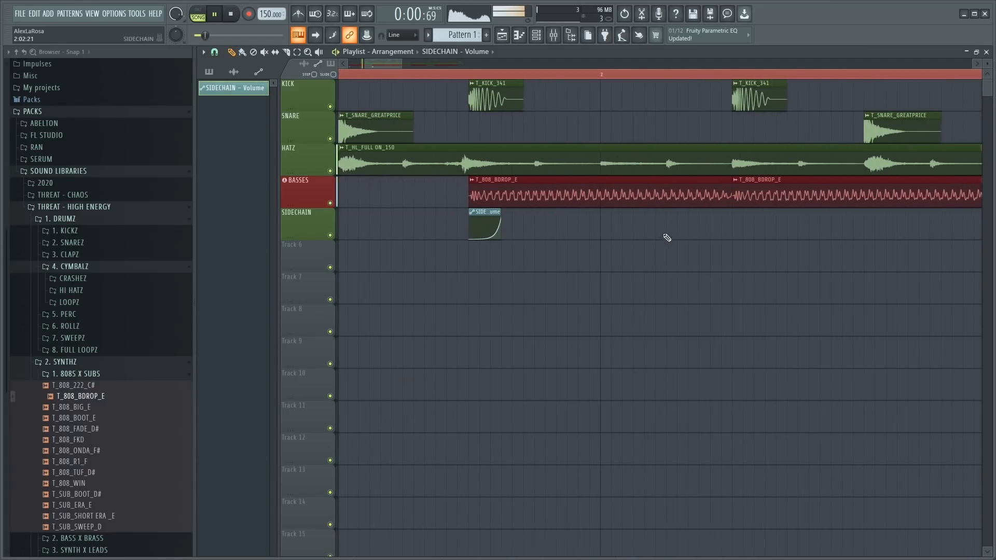
click(742, 236)
scroll(656, 245, down, 4)
scroll(614, 232, up, 3)
click(645, 229)
scroll(649, 233, down, 4)
scroll(772, 278, up, 4)
click(792, 226)
scroll(796, 233, down, 4)
scroll(883, 282, up, 2)
scroll(740, 247, down, 4)
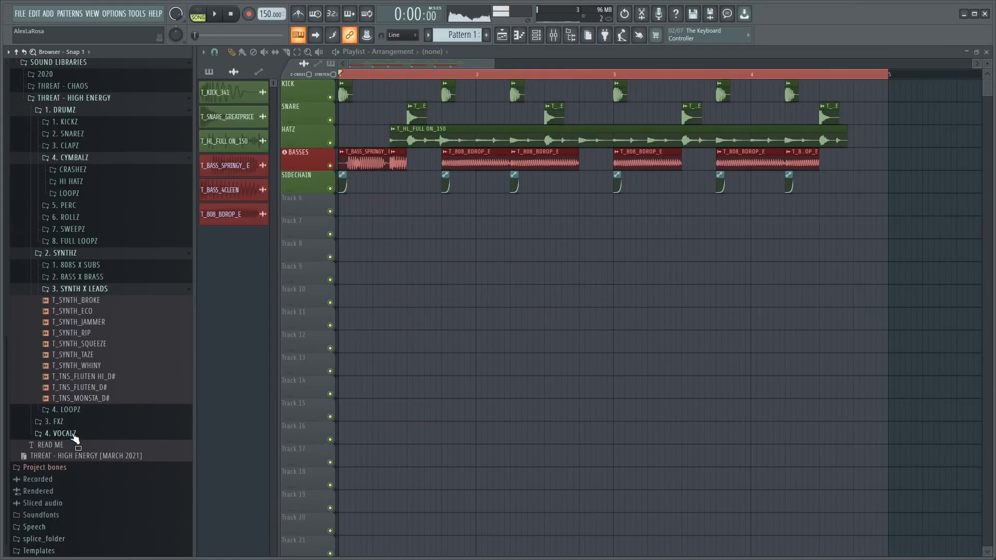
Audition the pack's one-shot vocals and place T_VC_ GET DOWN on Track 6 near the end of bar 4.
click(72, 434)
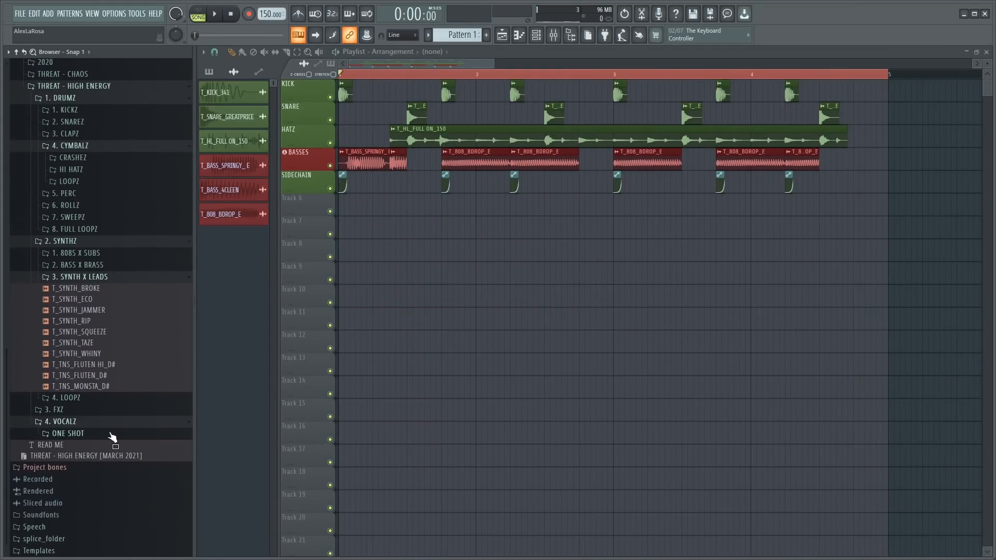
click(114, 433)
scroll(114, 430, down, 3)
drag(114, 424, 121, 403)
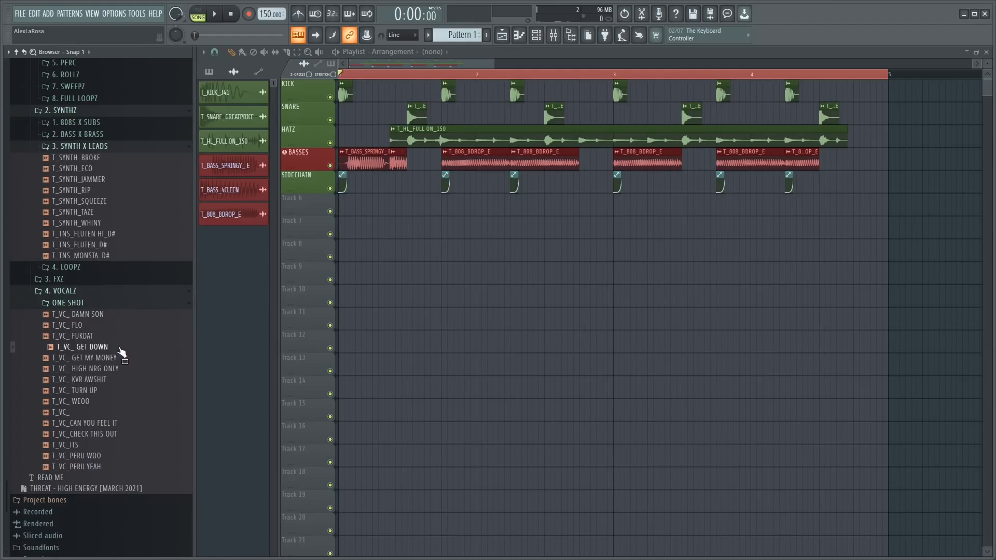
drag(799, 254, 823, 203)
scroll(823, 203, up, 4)
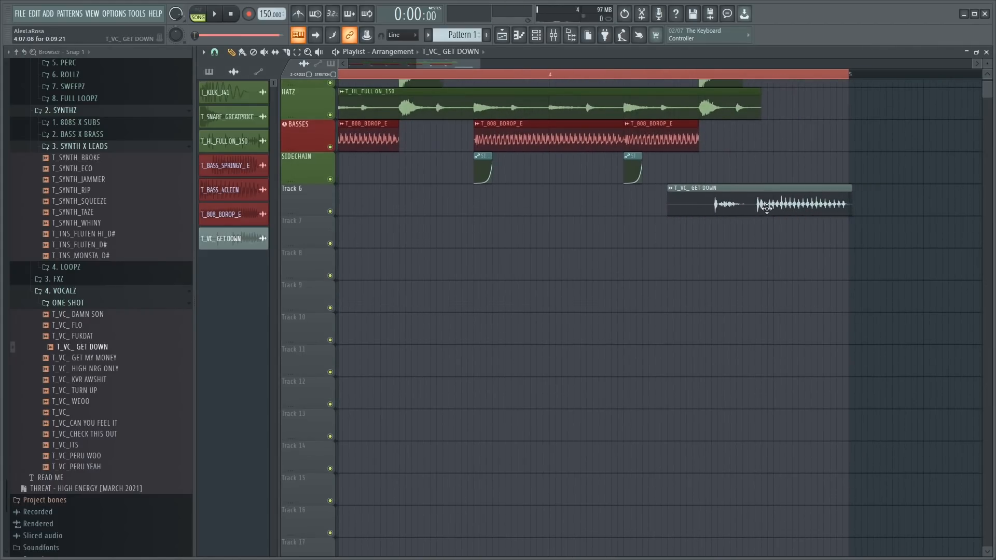
Trim the silent start of the GET DOWN vocal, split it between the words and shift the first part slightly later.
key(space)
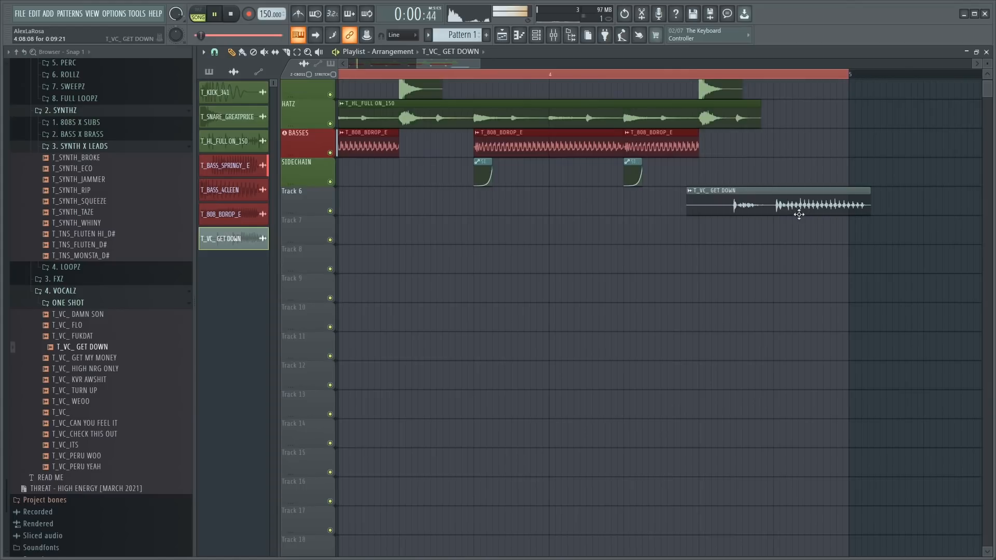
scroll(823, 210, up, 3)
scroll(886, 210, up, 1)
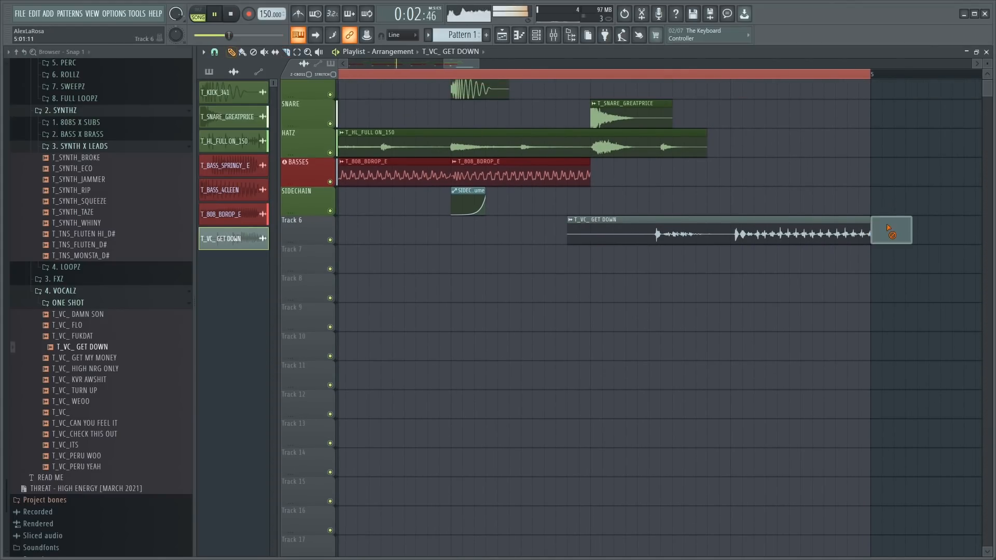
right_click(626, 240)
key(c)
scroll(714, 259, up, 3)
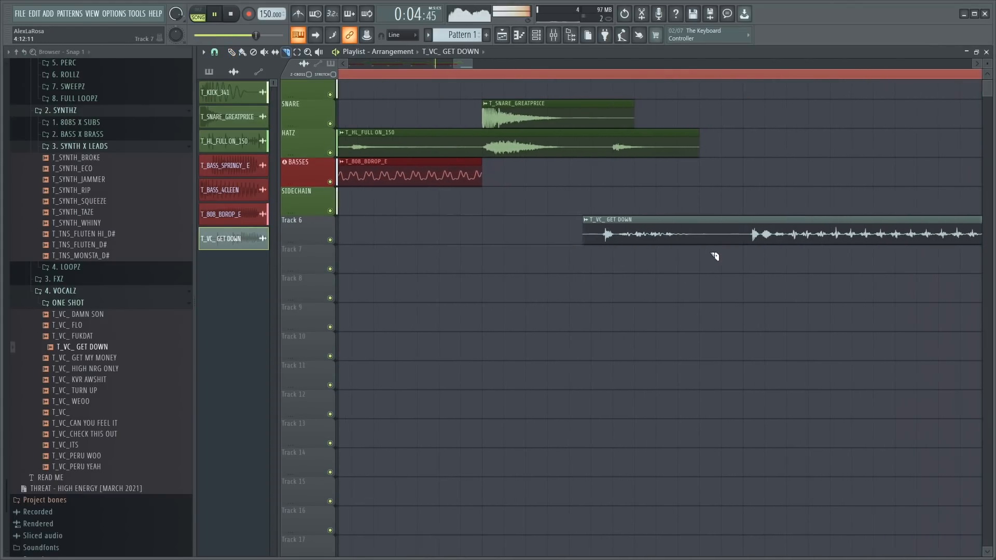
drag(628, 237, 638, 240)
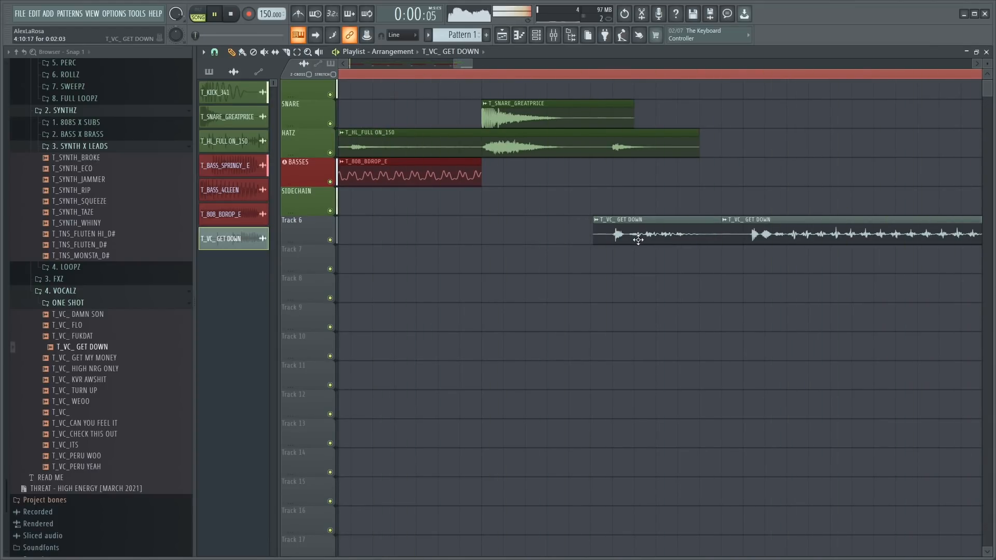
Adjust the pitch of the GET DOWN vocal sample and set its time-stretching mode to Auto.
double_click(630, 234)
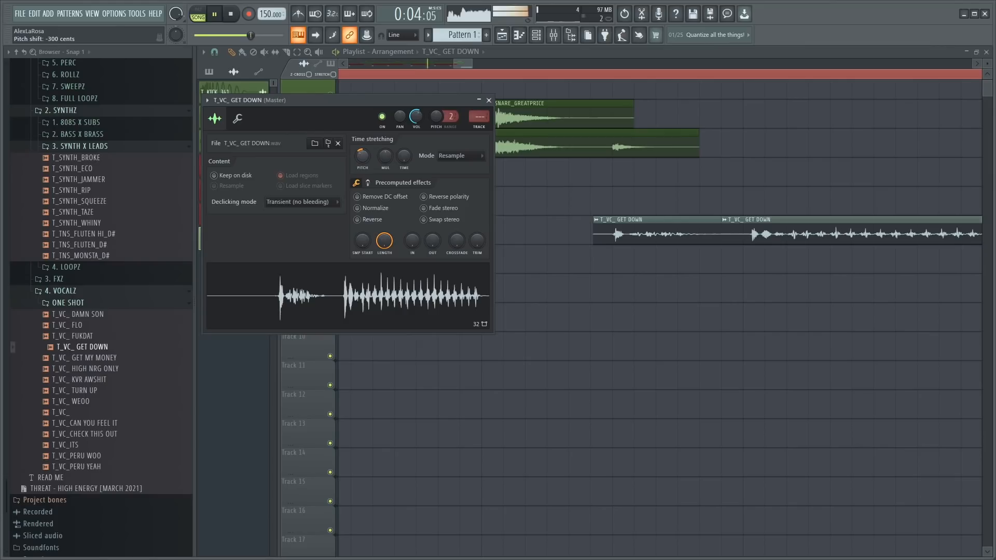
drag(363, 156, 363, 152)
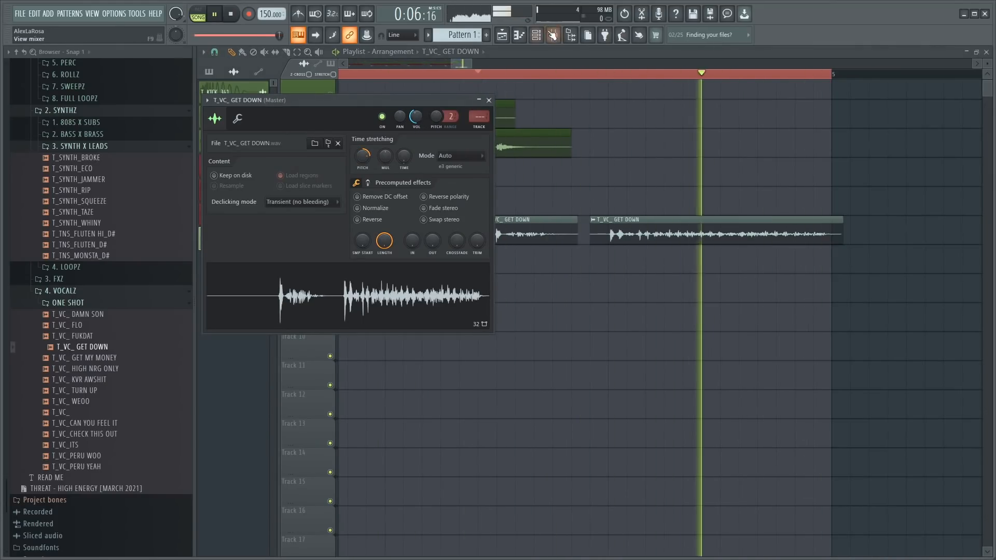
Route the GET DOWN vocal channel to mixer Insert 14 and open the full plugin list for its first effect slot.
click(553, 35)
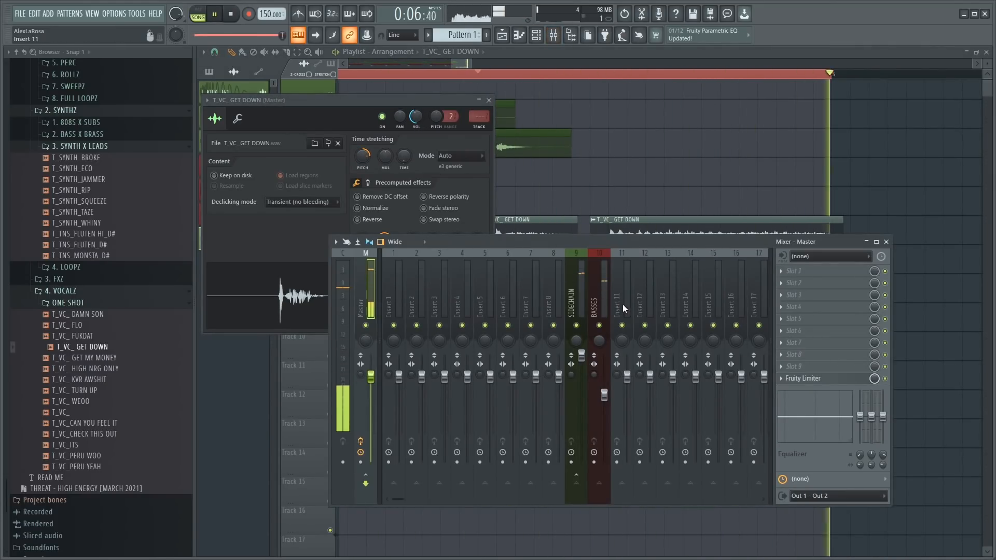
key(space)
right_click(687, 293)
mouse_move(783, 357)
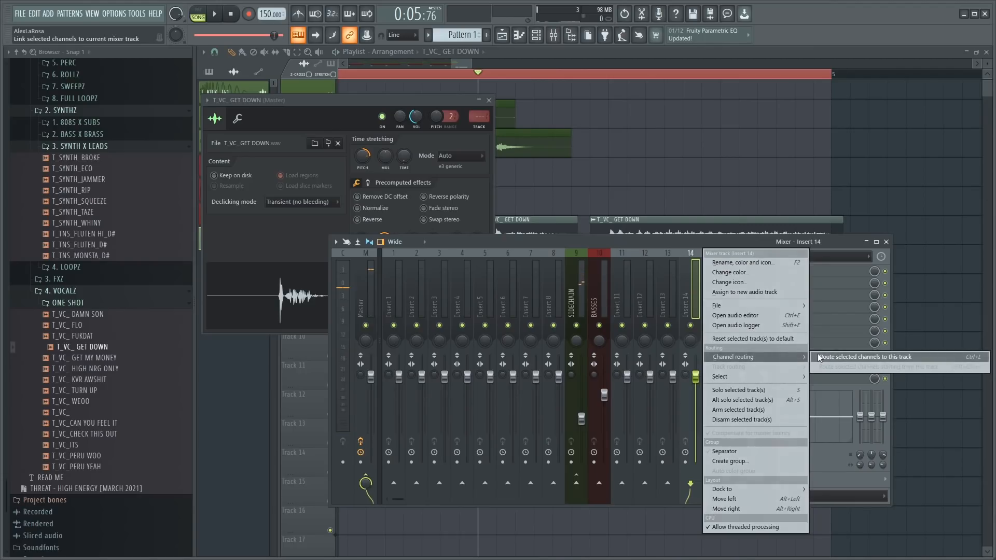
click(850, 356)
click(785, 270)
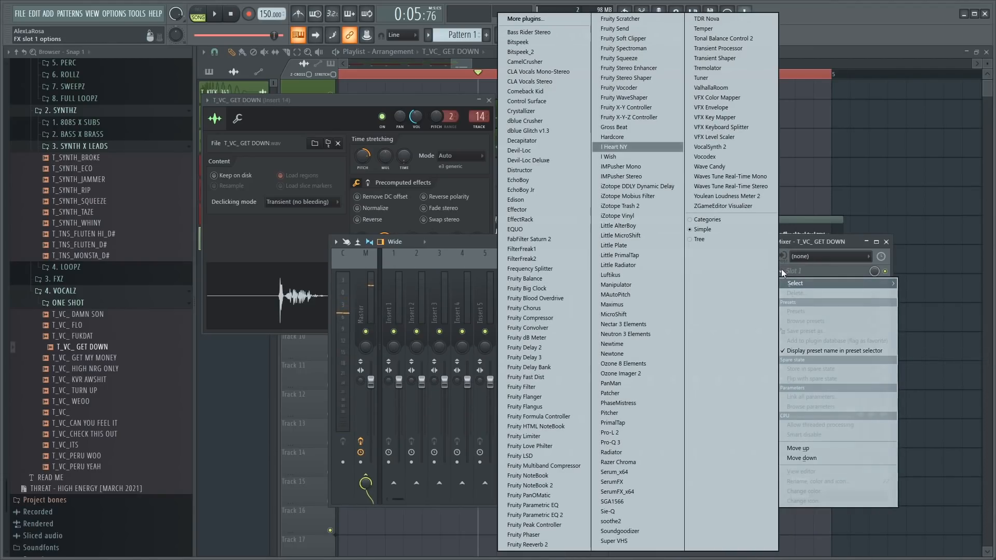
click(529, 20)
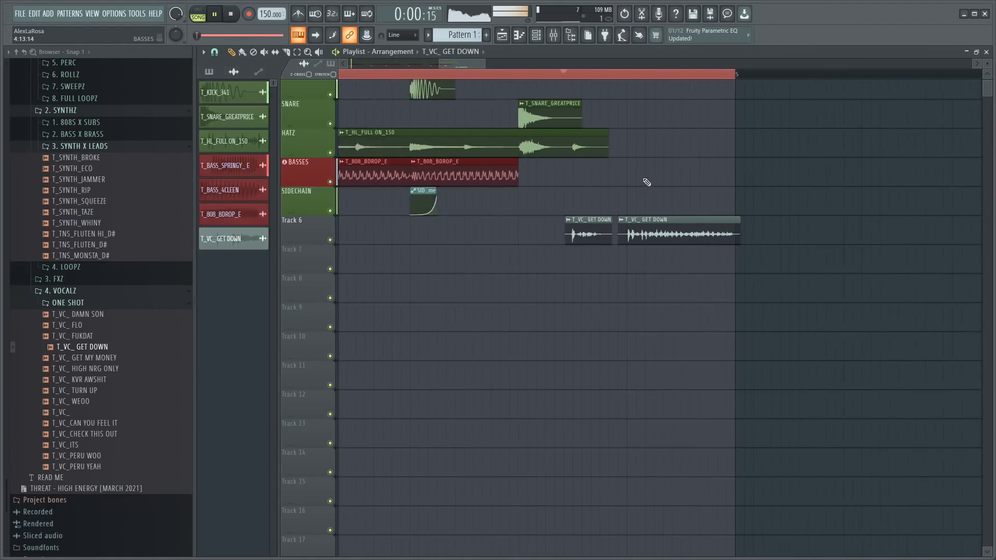
Name playlist Track 6 VOCALS and colour it red.
scroll(645, 188, down, 5)
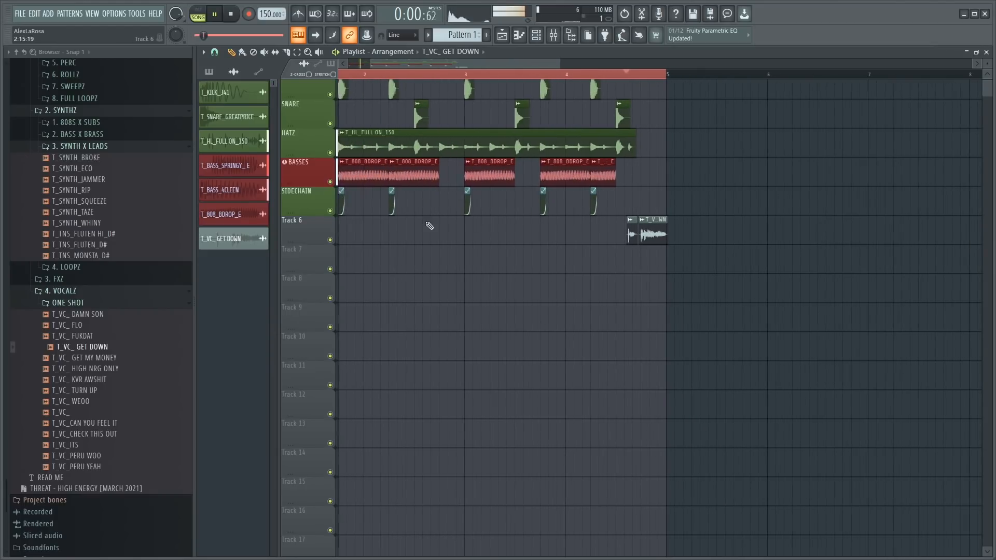
scroll(286, 213, up, 3)
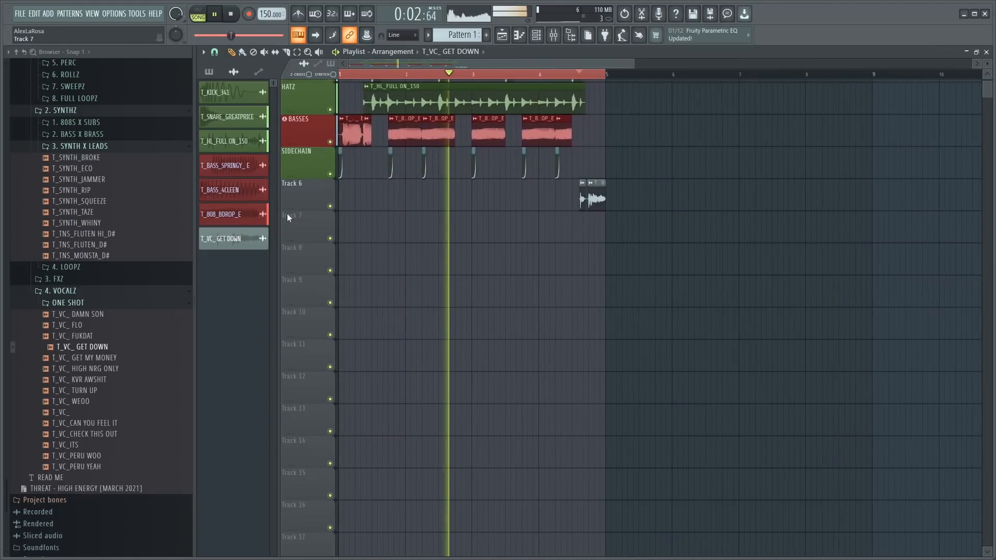
right_click(309, 197)
click(326, 200)
text(VOCALS)
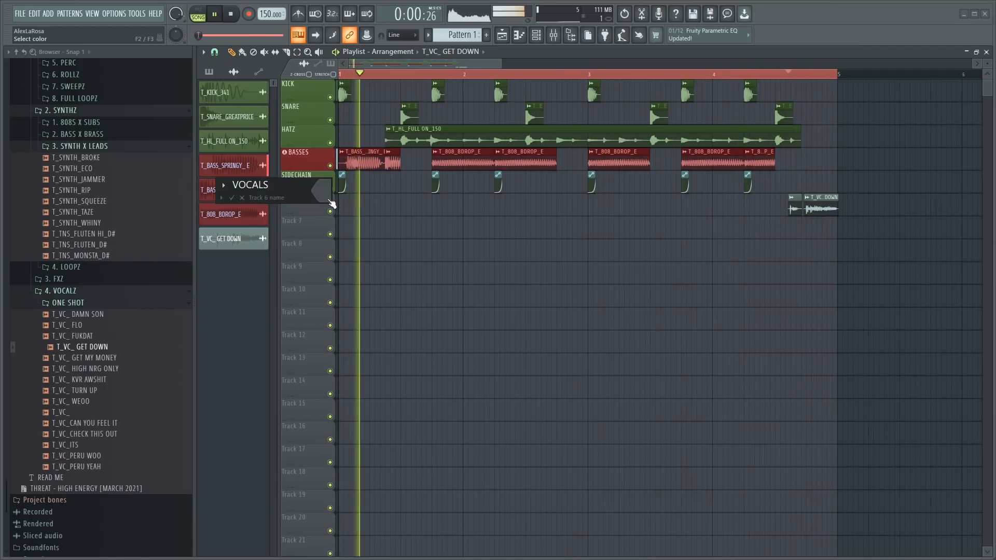
click(328, 199)
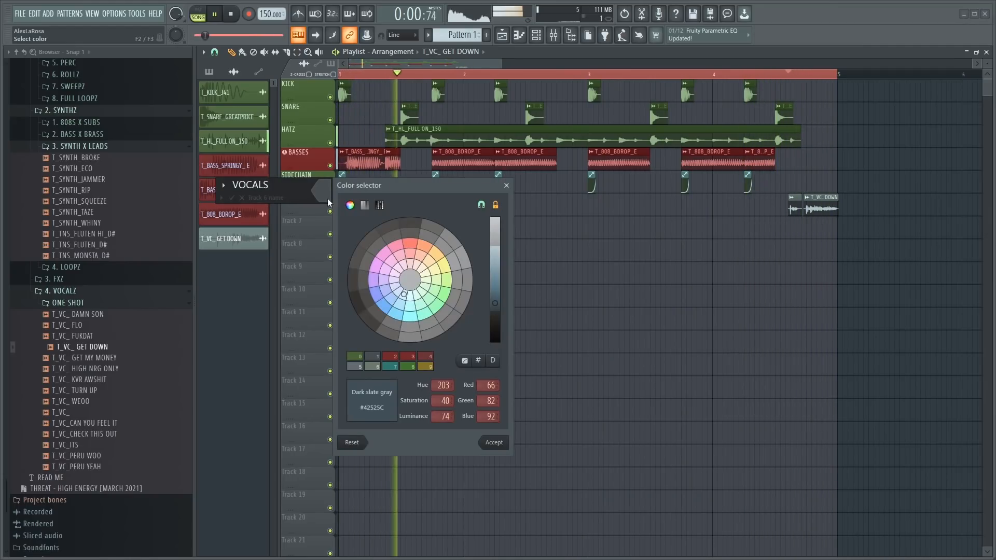
click(392, 359)
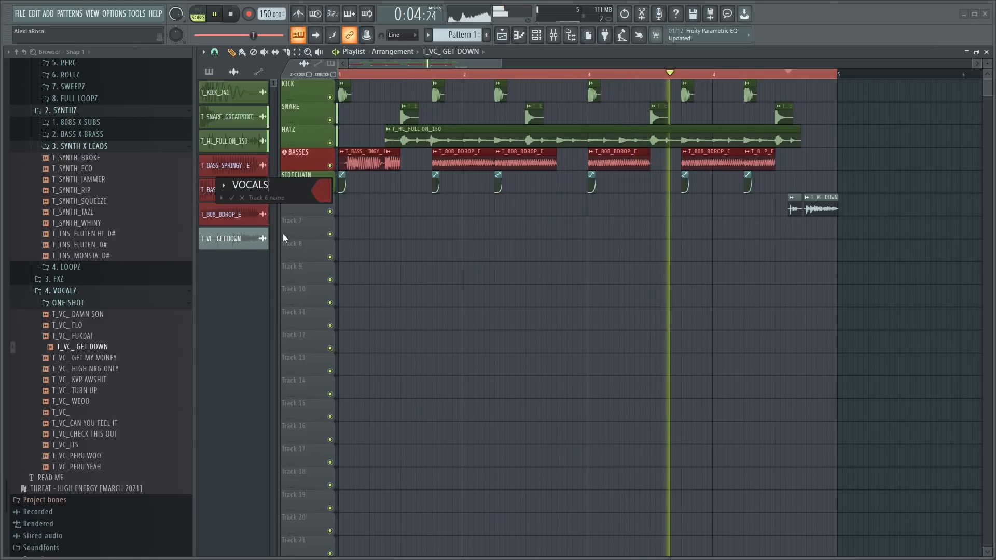
key(Return)
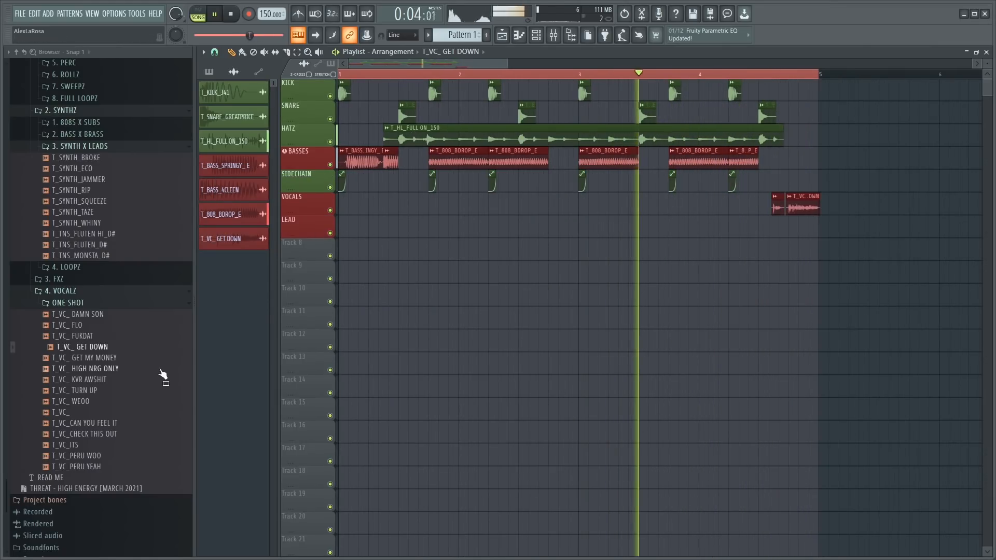
Audition the pack's synth leads and place T_TNS_FLUTEN_D# on the LEAD track from the second kick.
key(space)
scroll(122, 365, up, 6)
click(110, 375)
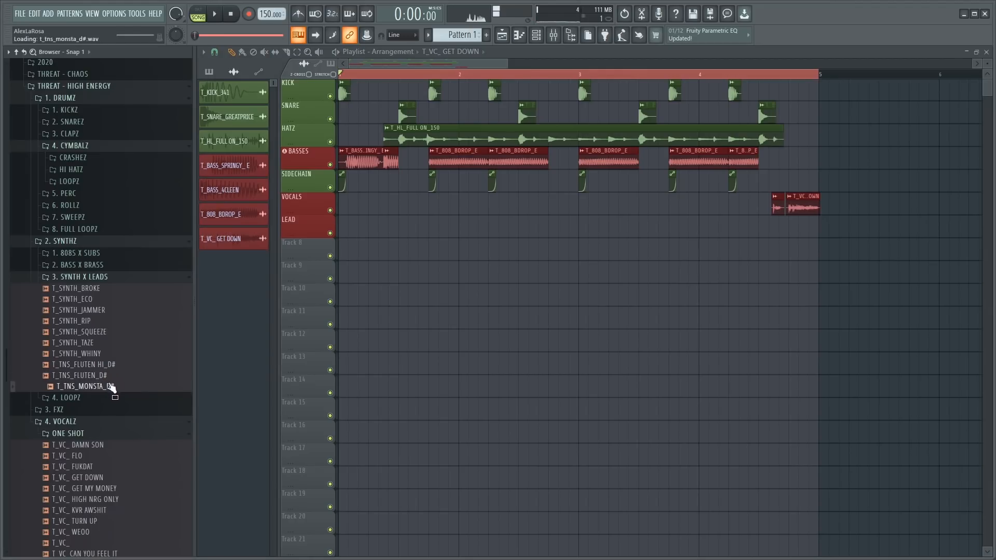
drag(110, 382, 457, 227)
scroll(454, 228, up, 2)
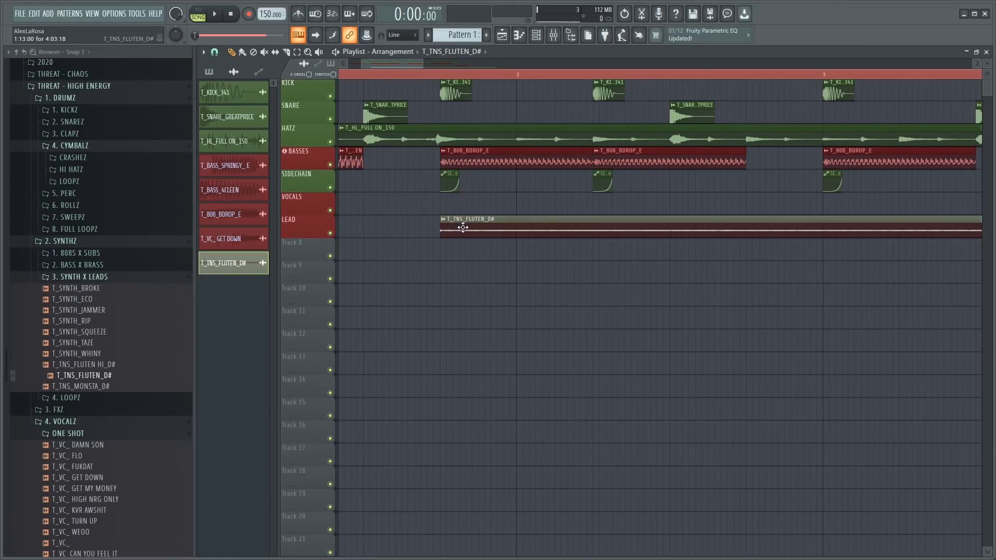
Set the flute sample's pitch range to 12, its time-stretching mode to Stretch and its channel volume to 44%.
double_click(463, 227)
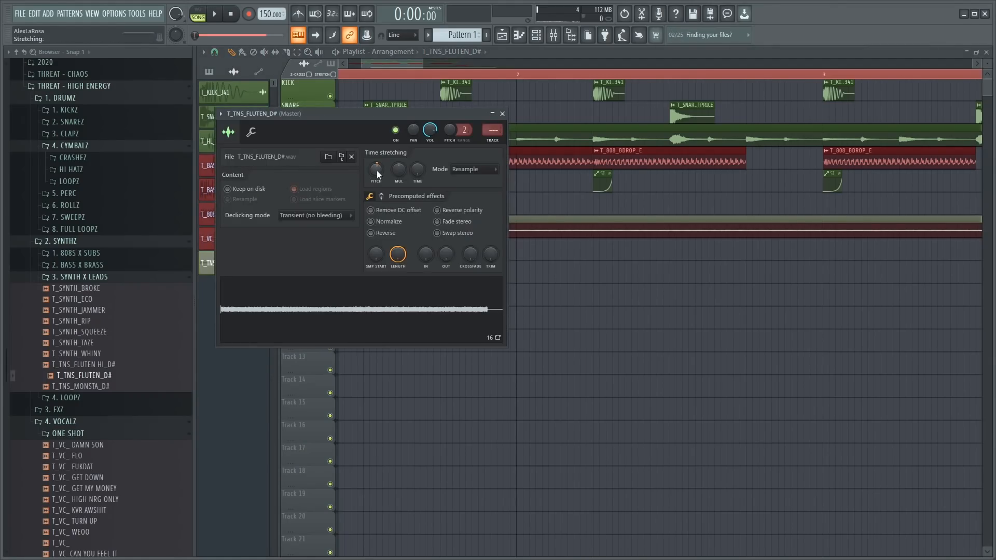
key(Escape)
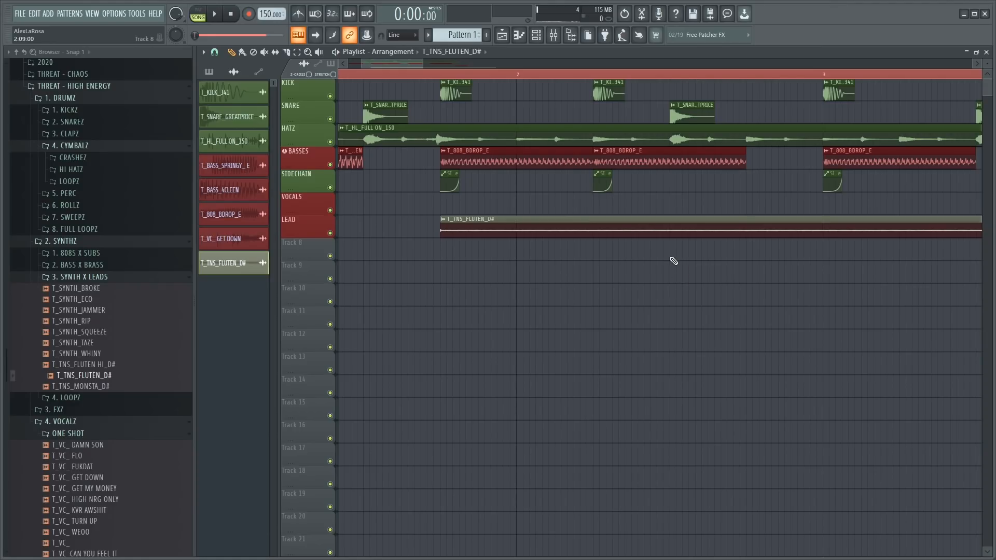
double_click(606, 231)
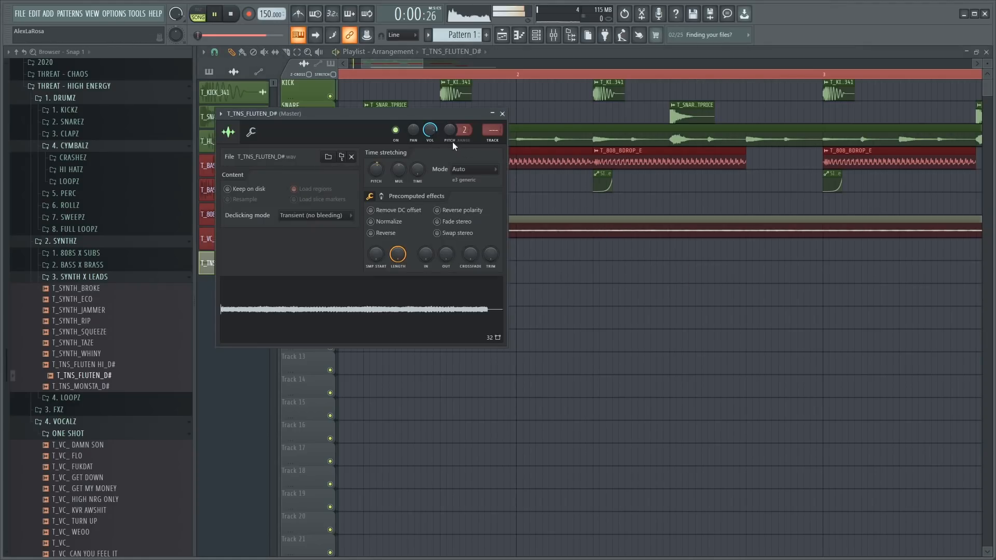
drag(464, 131, 465, 117)
key(space)
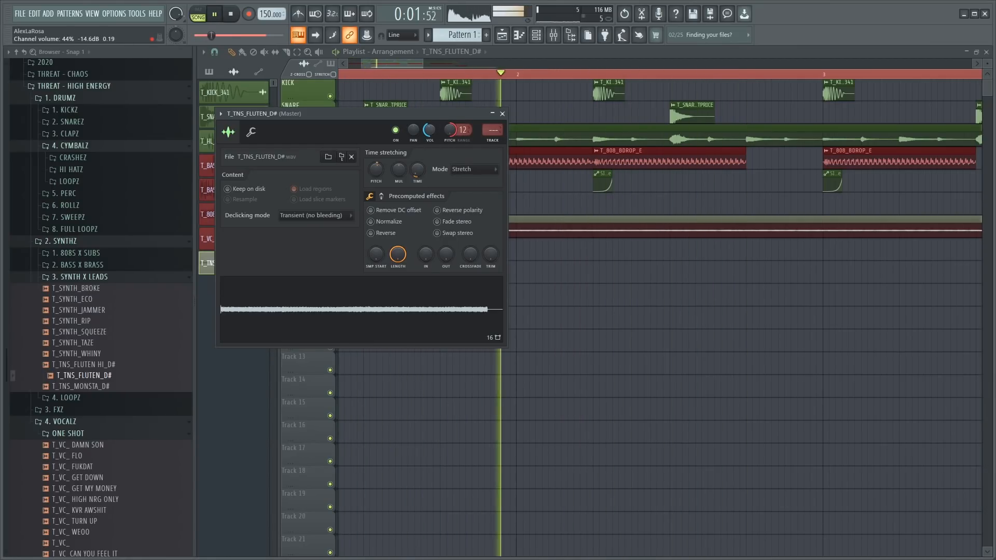
key(Escape)
Cut the flute clip on the LEAD track at the last snare of bar 4 and delete the remainder.
scroll(792, 312, down, 5)
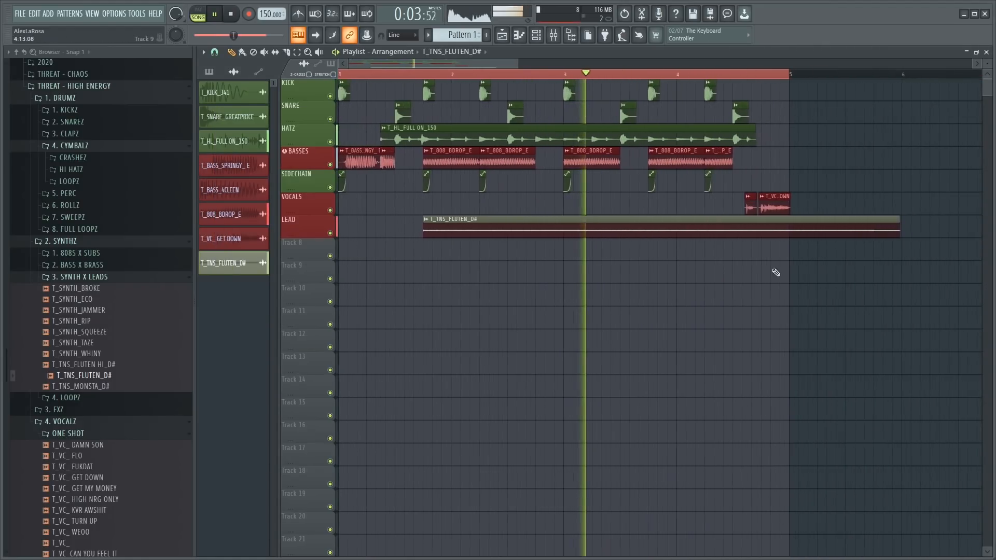
scroll(756, 276, up, 6)
key(c)
drag(654, 220, 656, 233)
key(p)
right_click(674, 235)
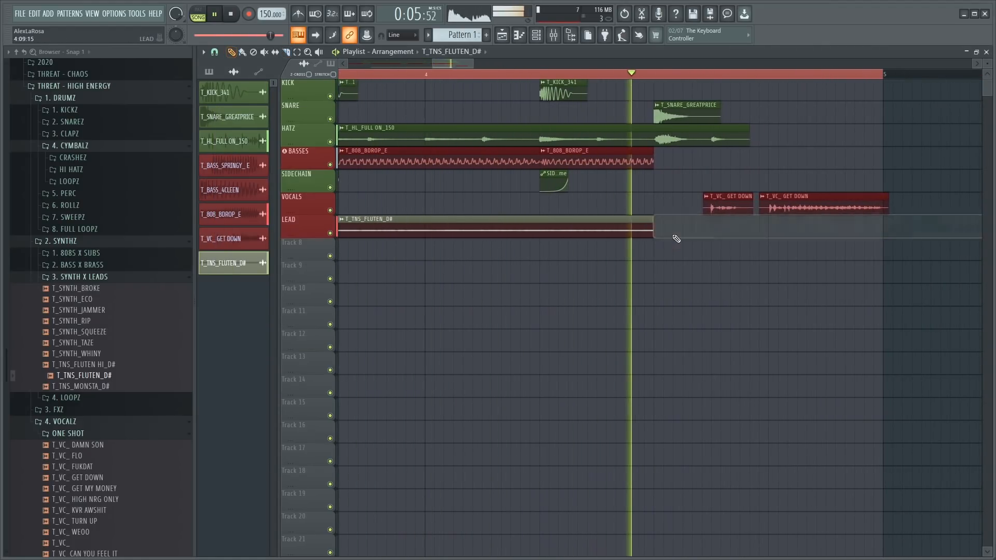
Colour the flute clip red to match the LEAD track.
scroll(675, 235, down, 5)
scroll(597, 218, up, 2)
scroll(530, 212, down, 2)
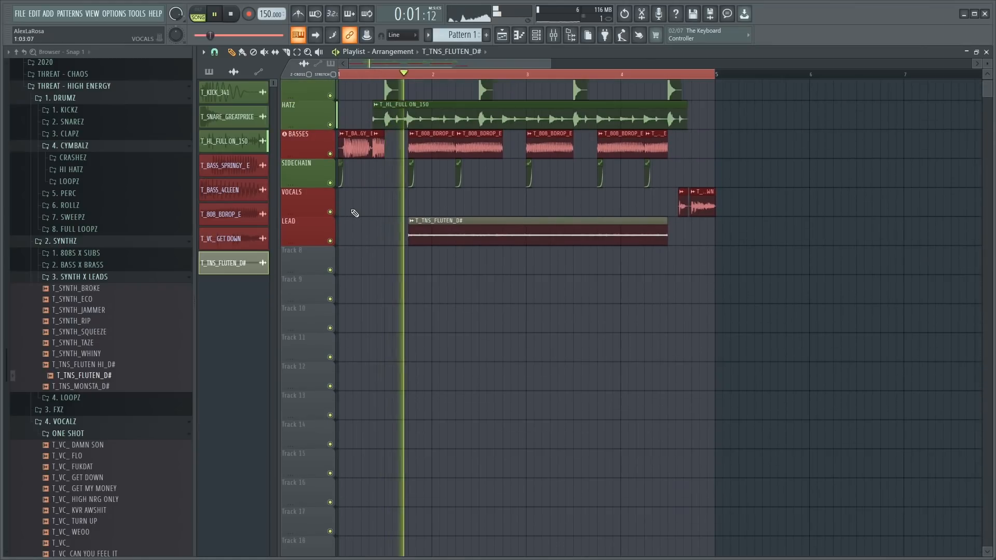
scroll(352, 213, up, 3)
scroll(522, 231, down, 1)
click(450, 221)
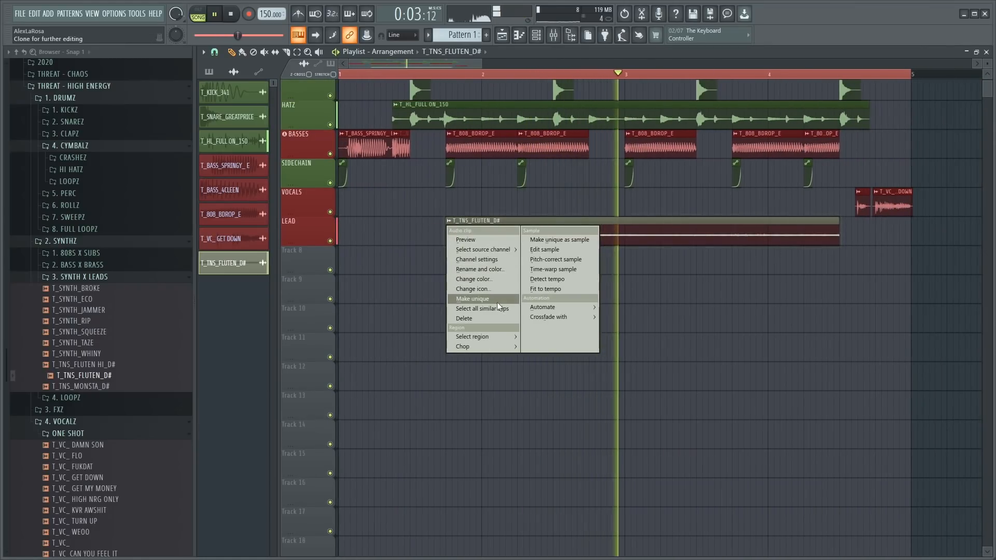
click(497, 279)
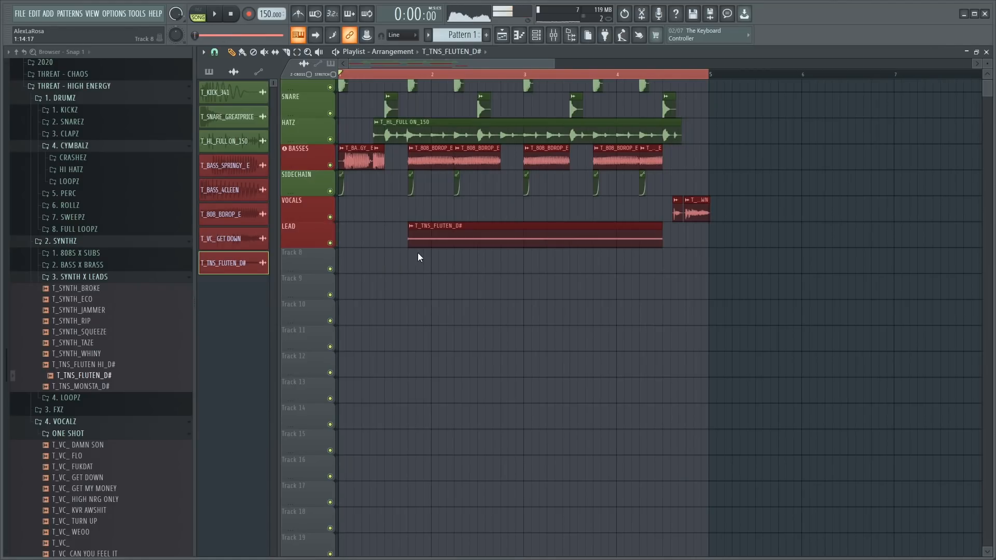
Save the project as a new file named DROP OF THE DAY 1.
key(ctrl+shift+s)
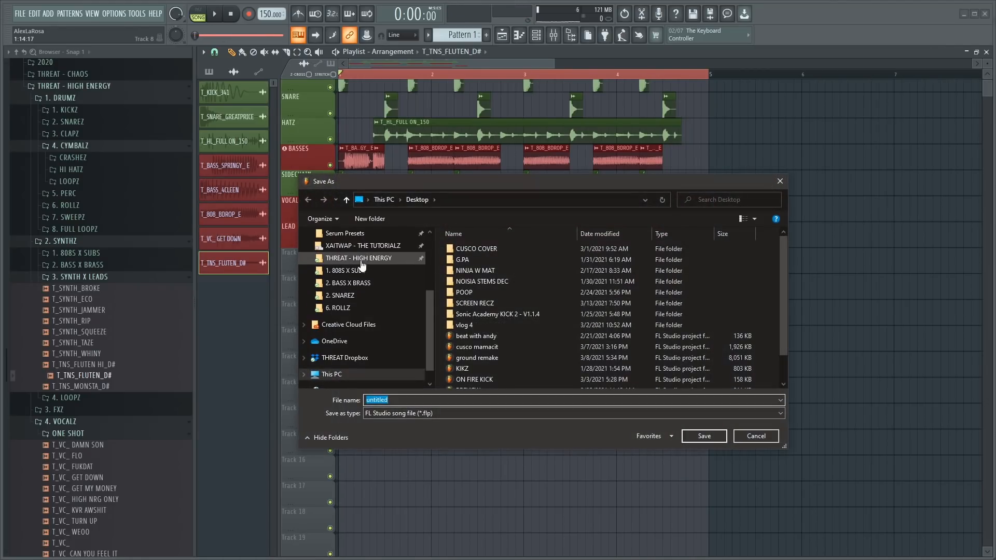
scroll(385, 303, up, 2)
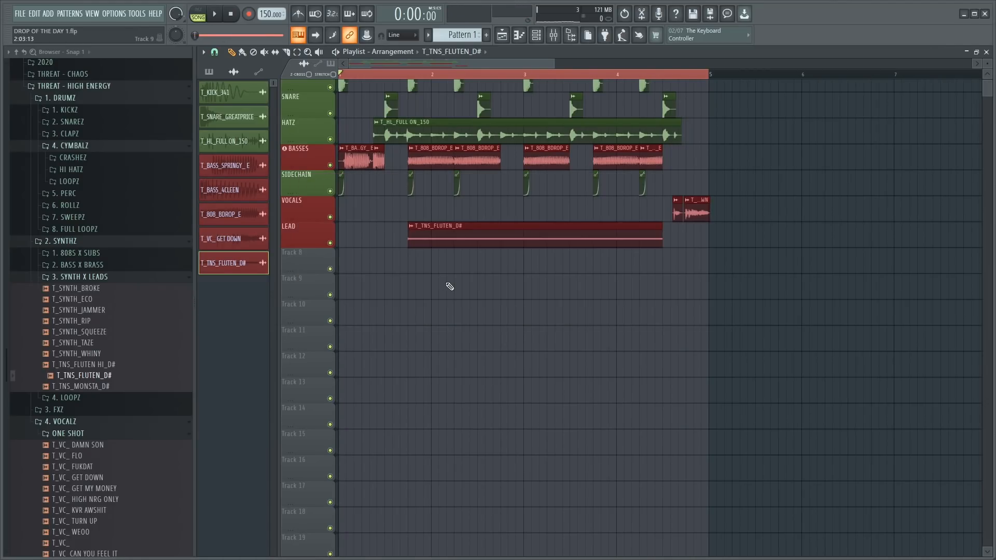
Play the four-bar arrangement to hear the flute lead against the drums and basses.
key(space)
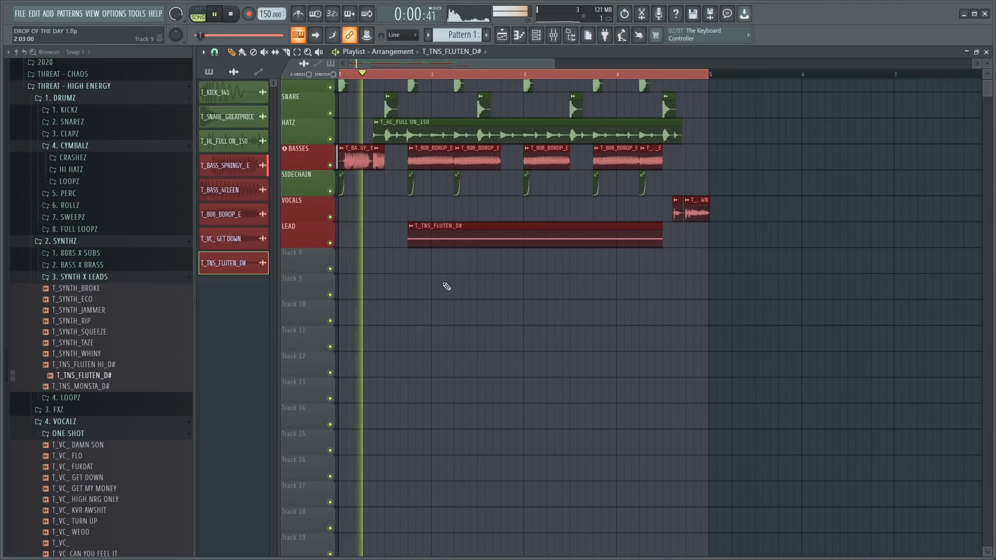
key(space)
key(space)
key(space)
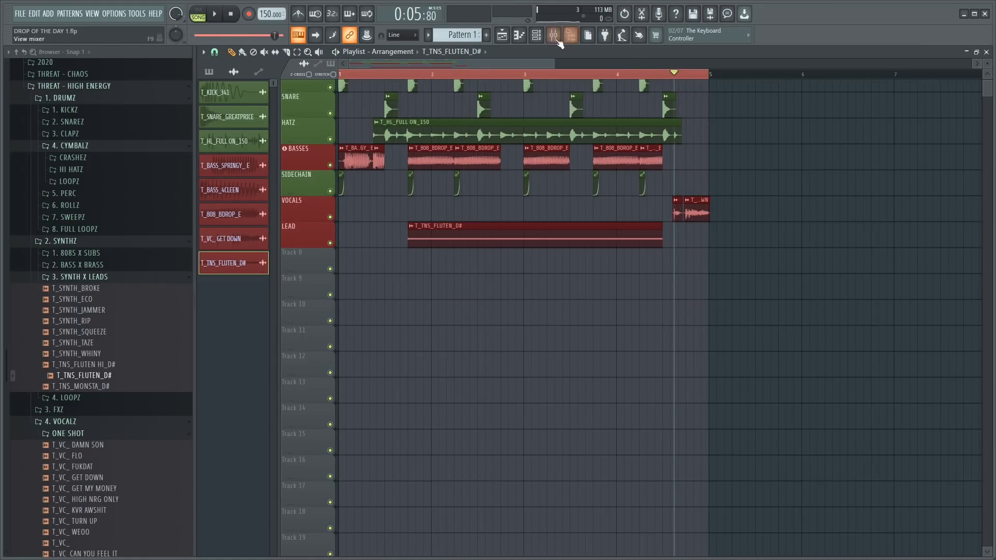
Add a Serum_x64 synth channel to the project.
click(536, 35)
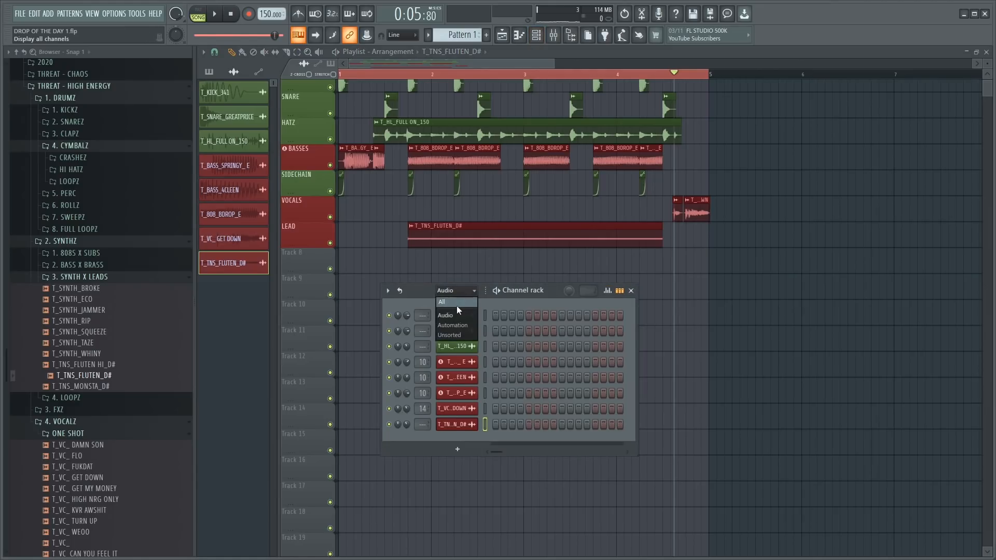
key(F8)
text(ser)
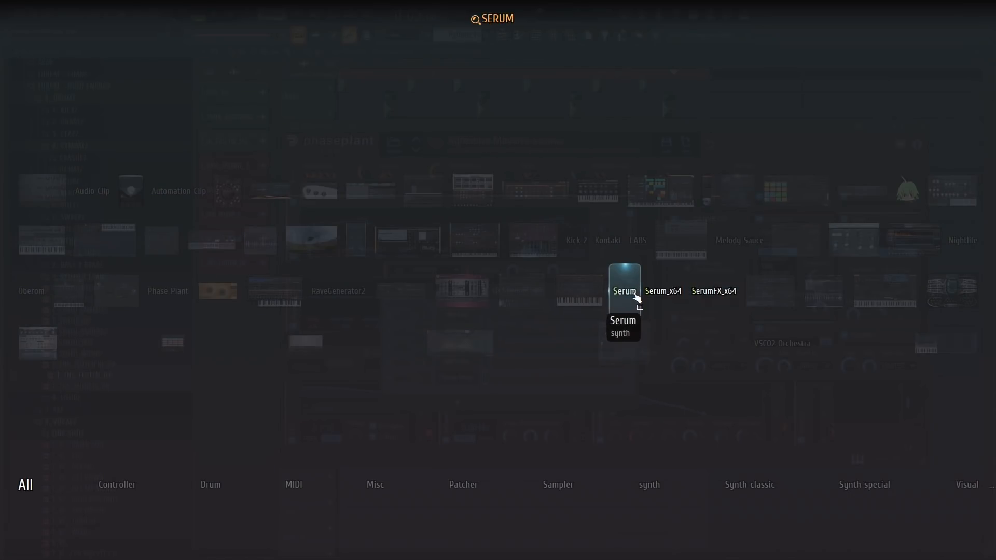
click(679, 298)
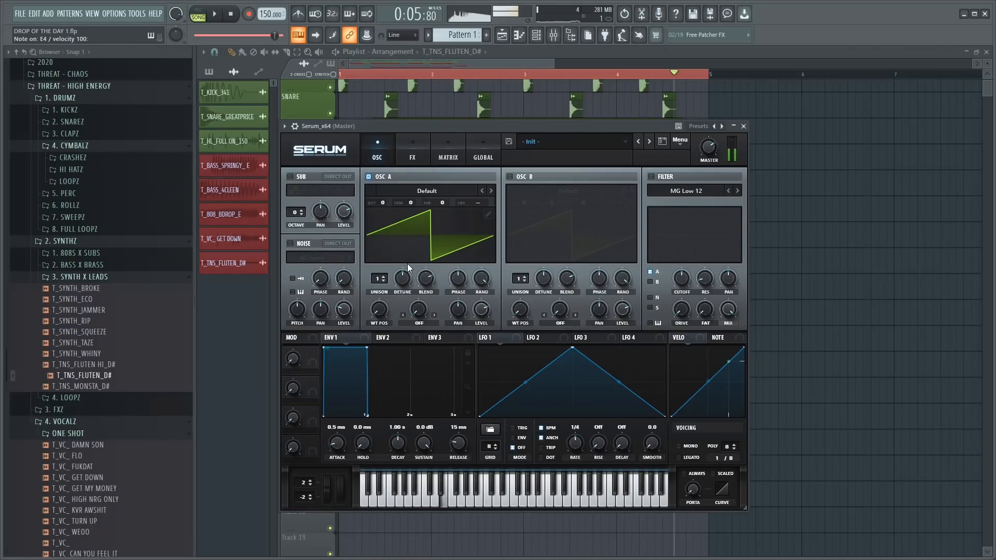
Set Serum's oscillator A to 6 unison voices and its detune to about 0.22.
drag(380, 280, 404, 303)
click(385, 282)
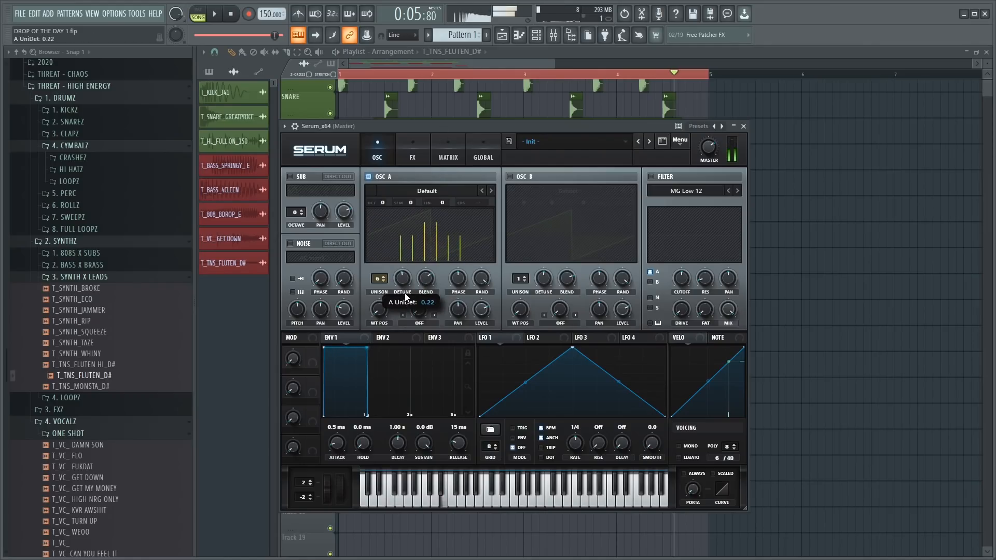
drag(405, 298, 406, 300)
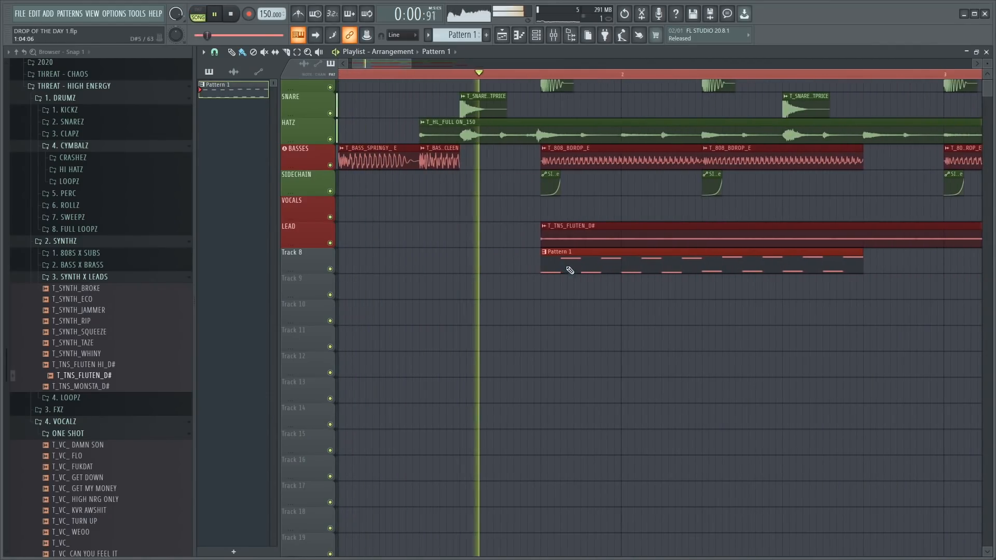
Open the Pattern 1 clip on Track 8 in the piano roll and reopen the Serum_x64 instrument.
double_click(572, 272)
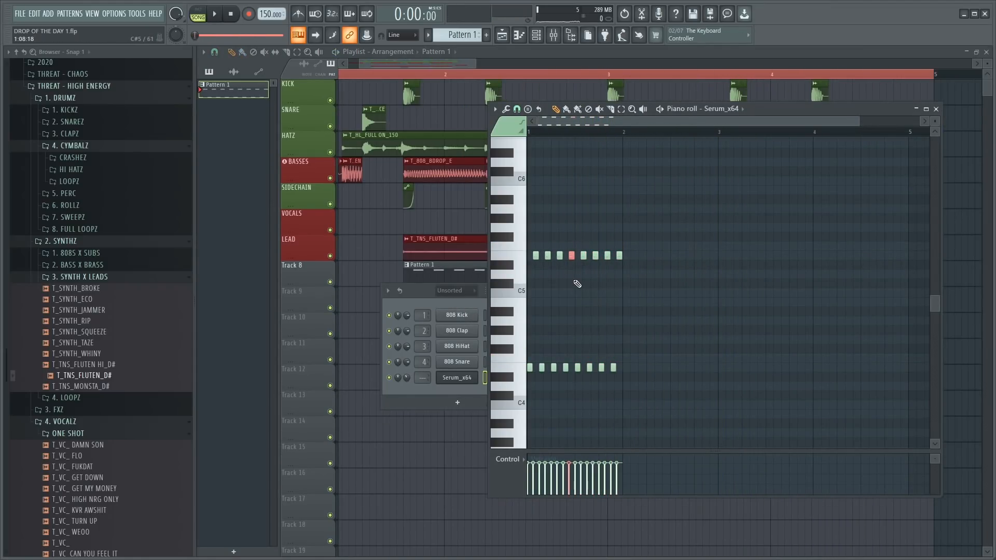
click(448, 307)
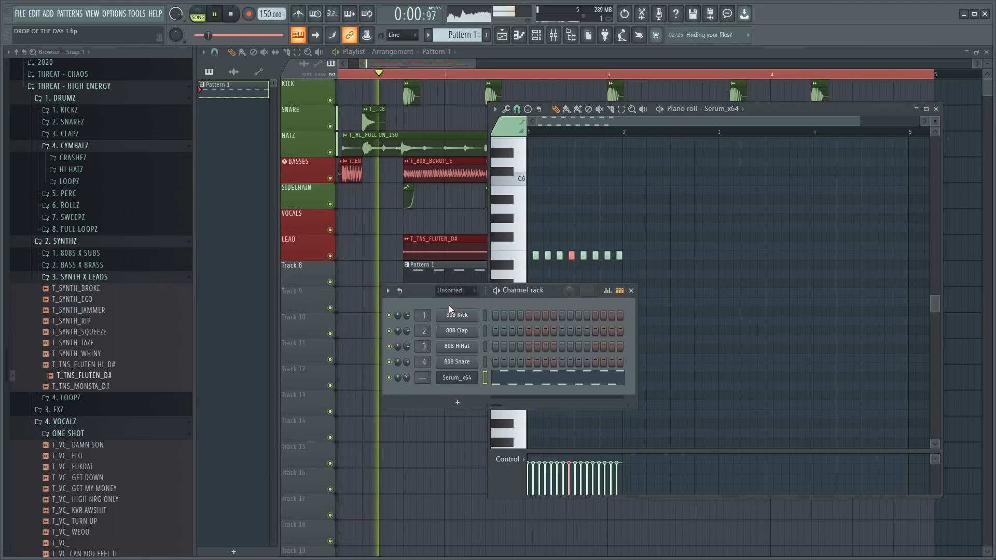
click(469, 376)
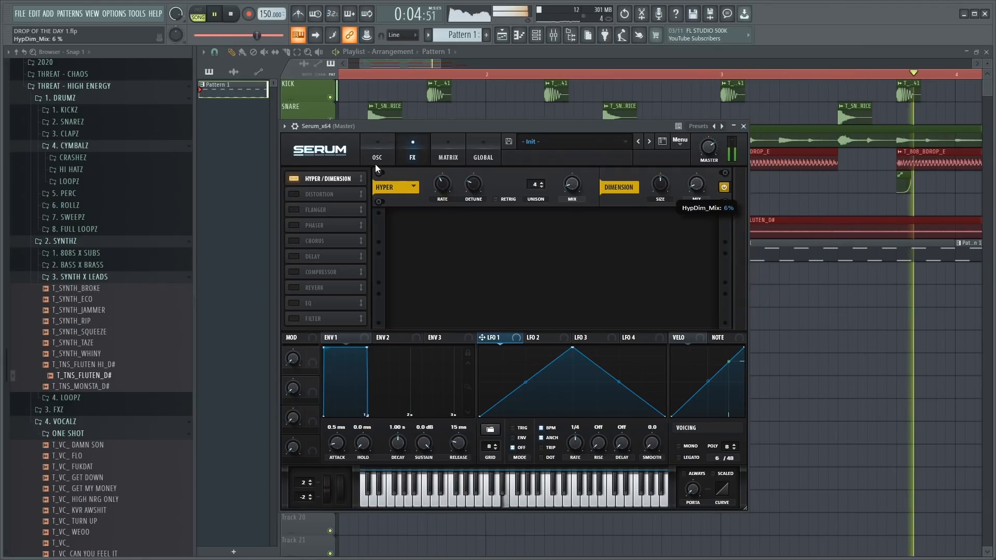
Enable Serum's Tube distortion effect, set its drive to 83% and adjust the synth's master level.
click(294, 194)
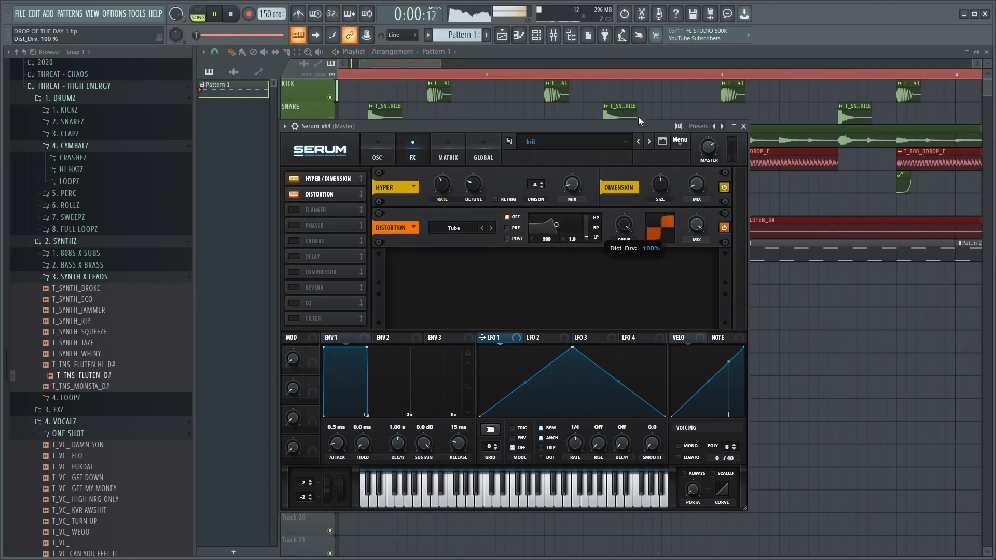
drag(629, 225, 630, 234)
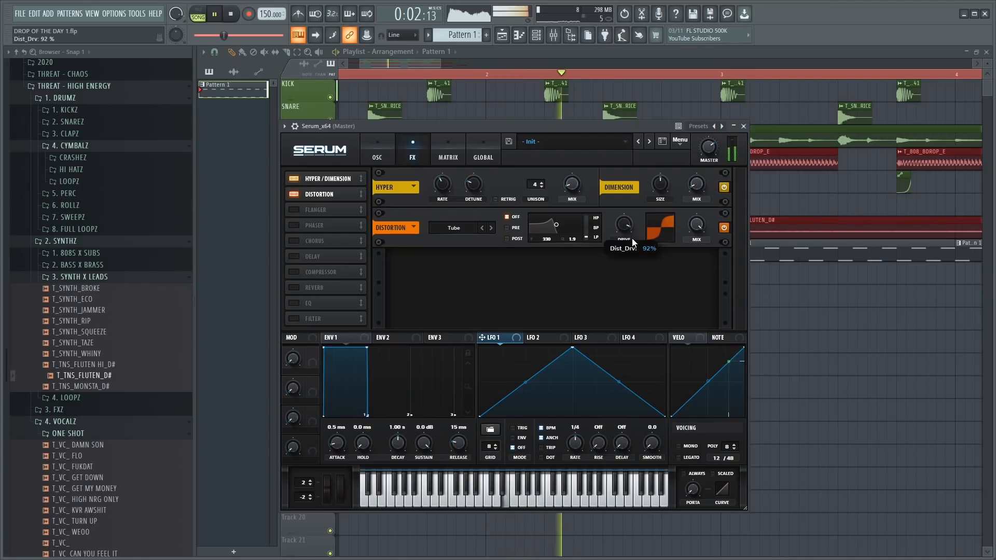
drag(705, 149, 706, 155)
mouse_move(626, 226)
mouse_down()
mouse_move(618, 251)
mouse_move(621, 241)
mouse_up()
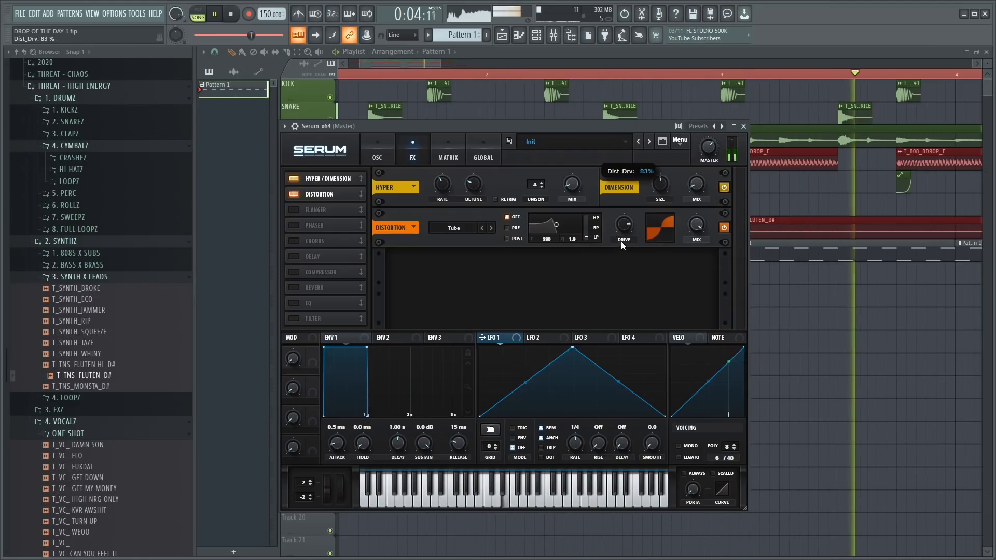
Enable the compressor in multiband mode and the EQ with its low band type set to LPF in Serum's effects.
click(294, 272)
click(595, 281)
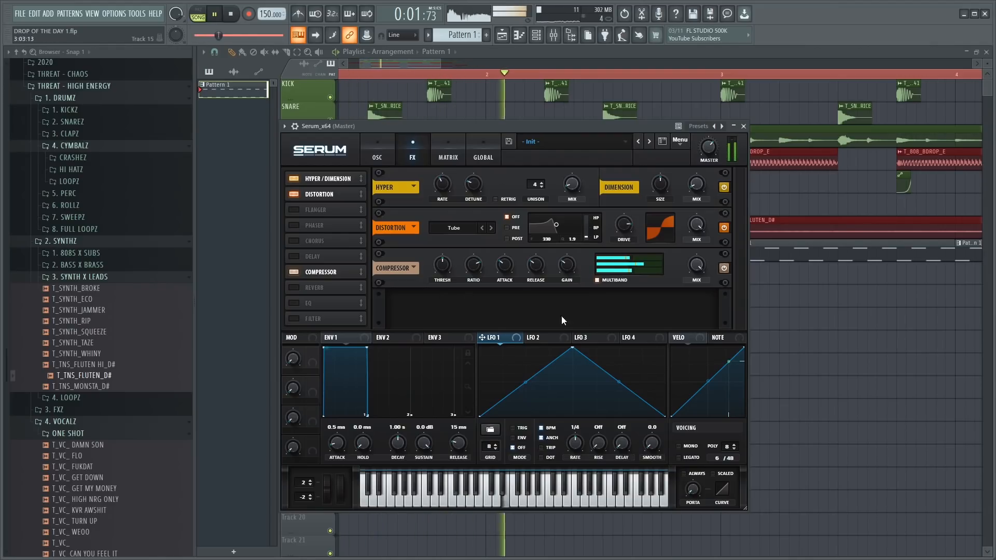
click(294, 318)
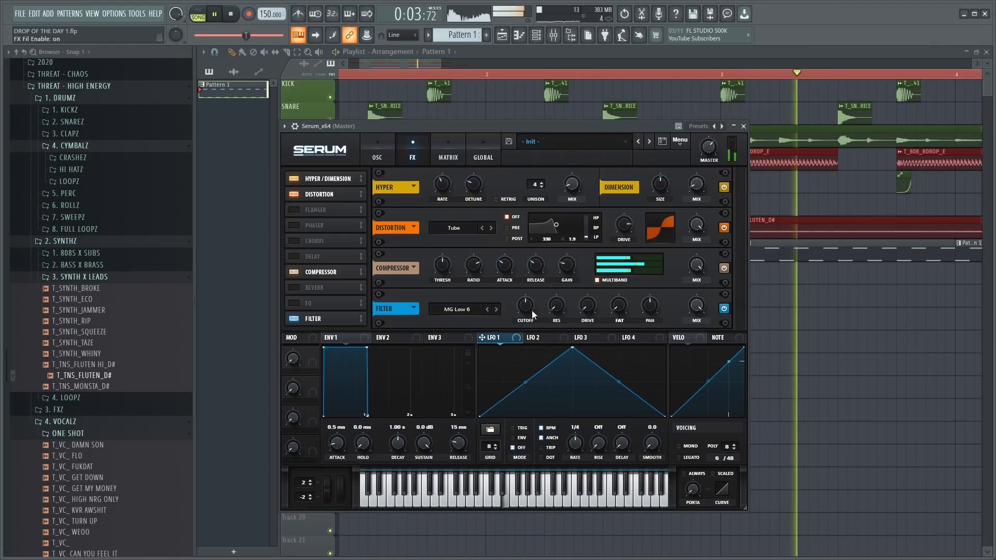
click(295, 318)
click(294, 302)
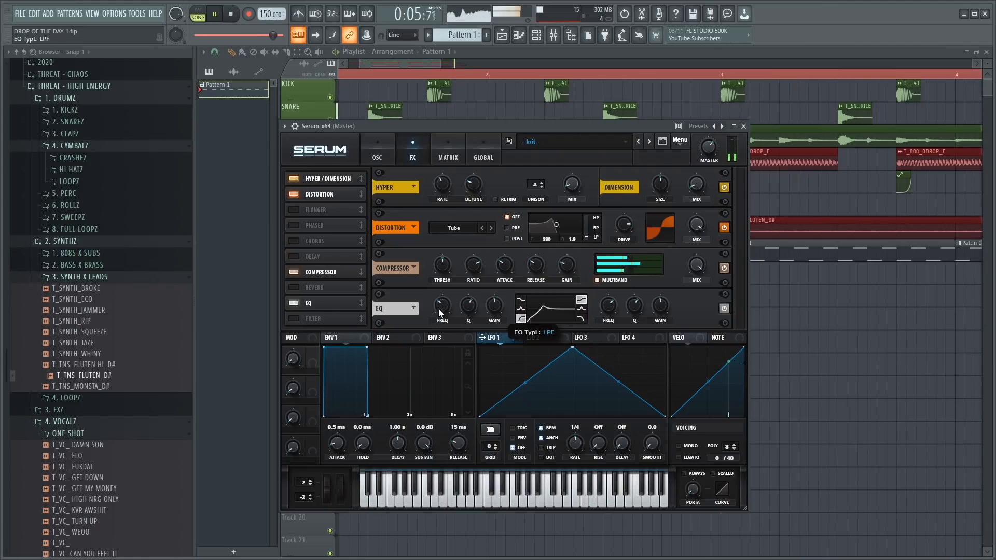
drag(469, 304, 447, 330)
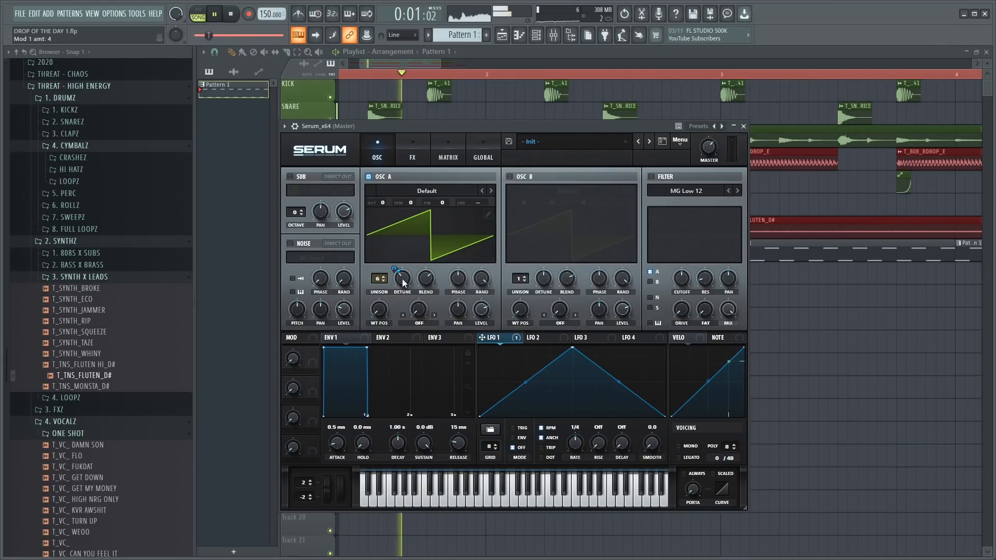
Set oscillator A's detune to about 0.11 and reshape LFO 1 into a single rising ramp with a one-bar rate.
drag(398, 282, 410, 294)
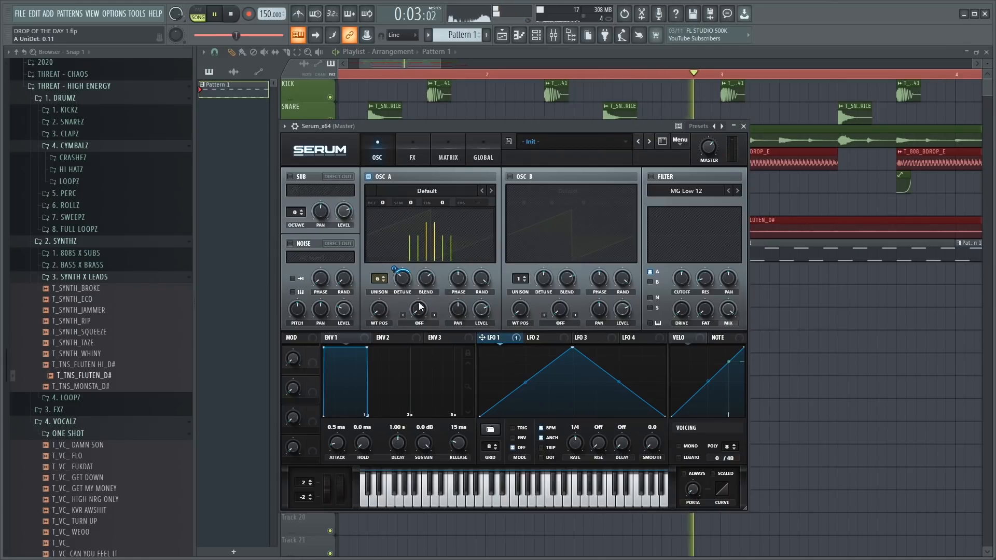
drag(573, 347, 665, 348)
key(space)
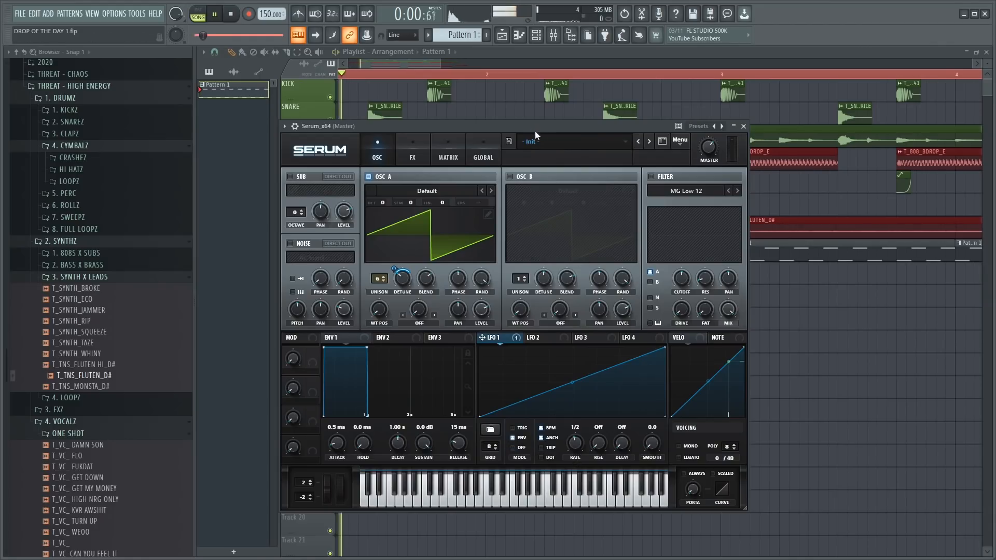
key(space)
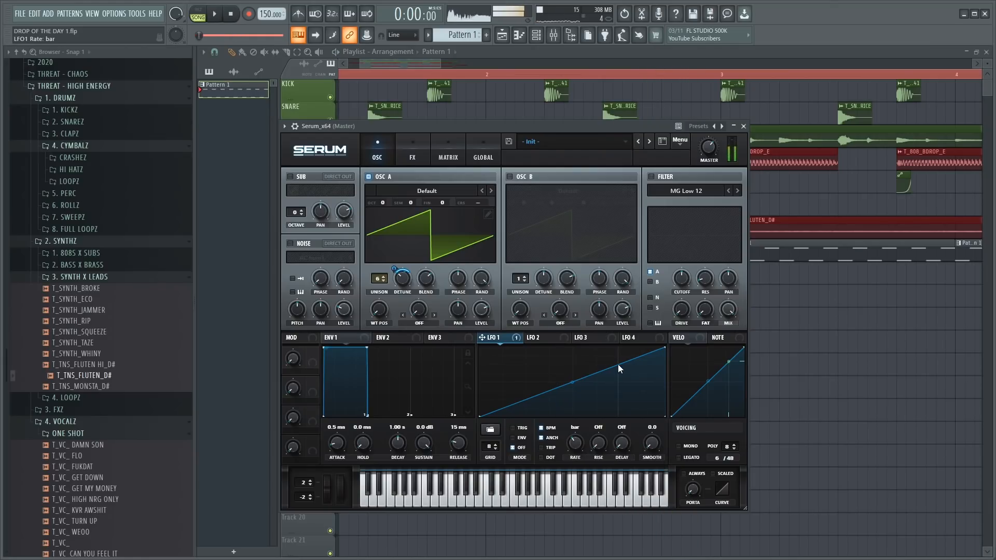
Shape LFO 1 to rise from mid-level to full at three quarters of its length, drop to zero and ramp back to mid-level.
double_click(618, 364)
drag(634, 372, 618, 420)
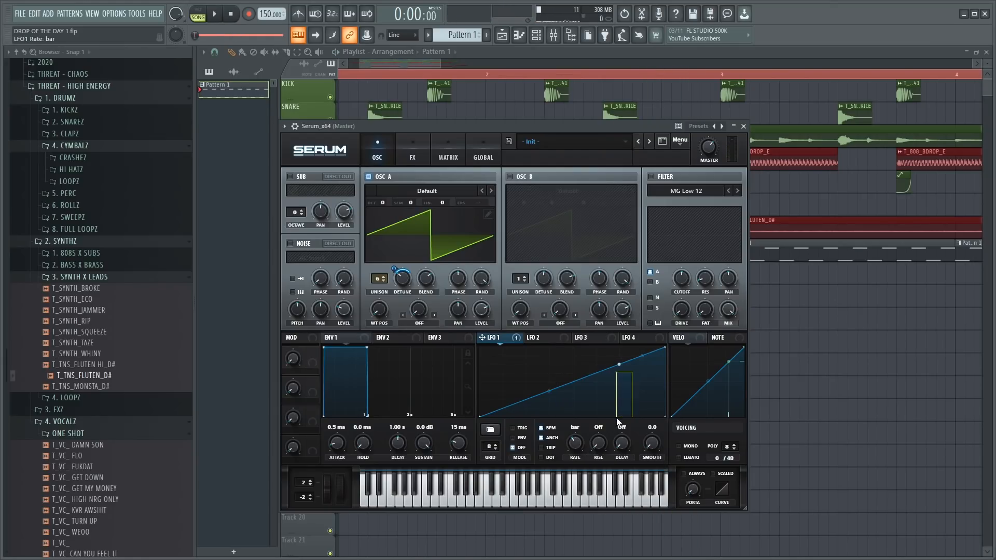
right_click(602, 385)
double_click(630, 365)
drag(665, 347, 669, 384)
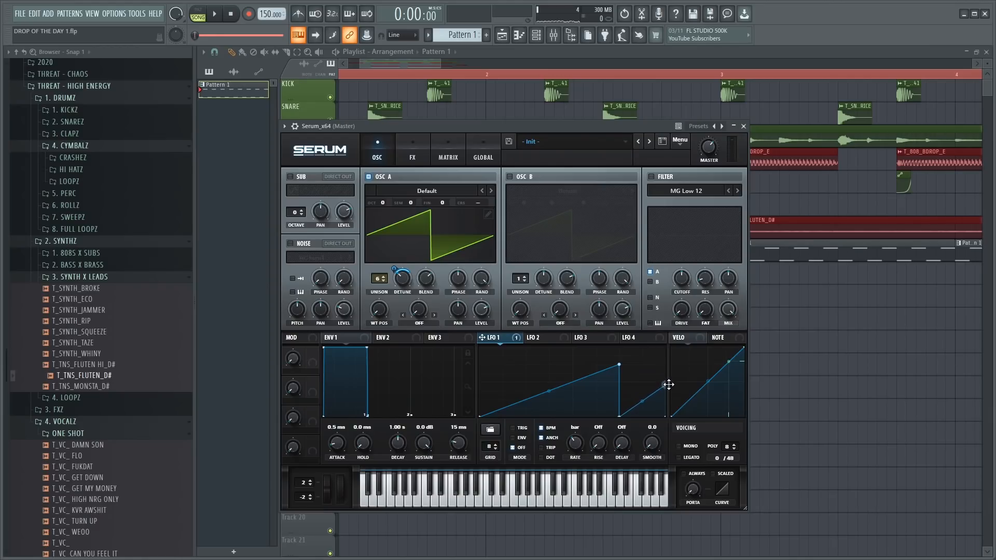
drag(478, 417, 478, 391)
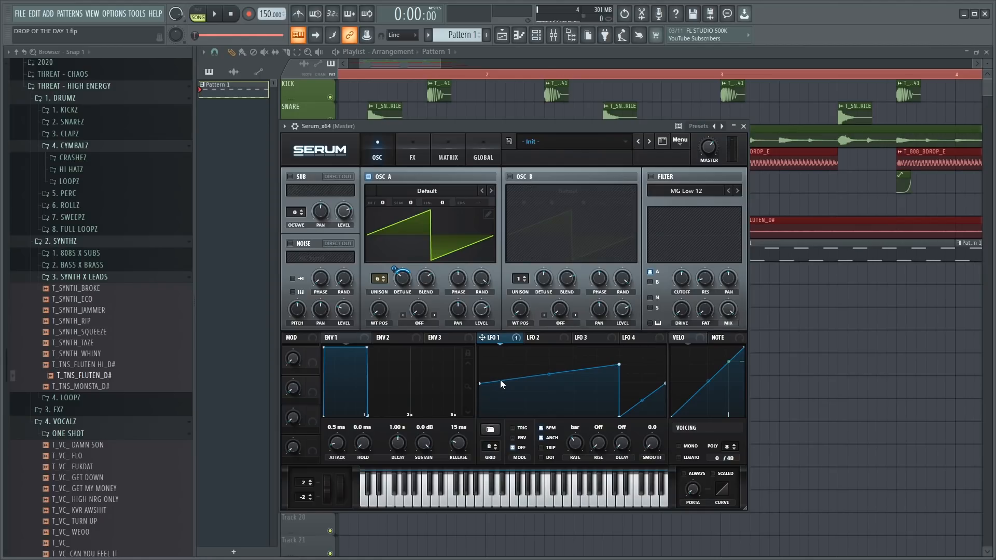
drag(620, 364, 620, 362)
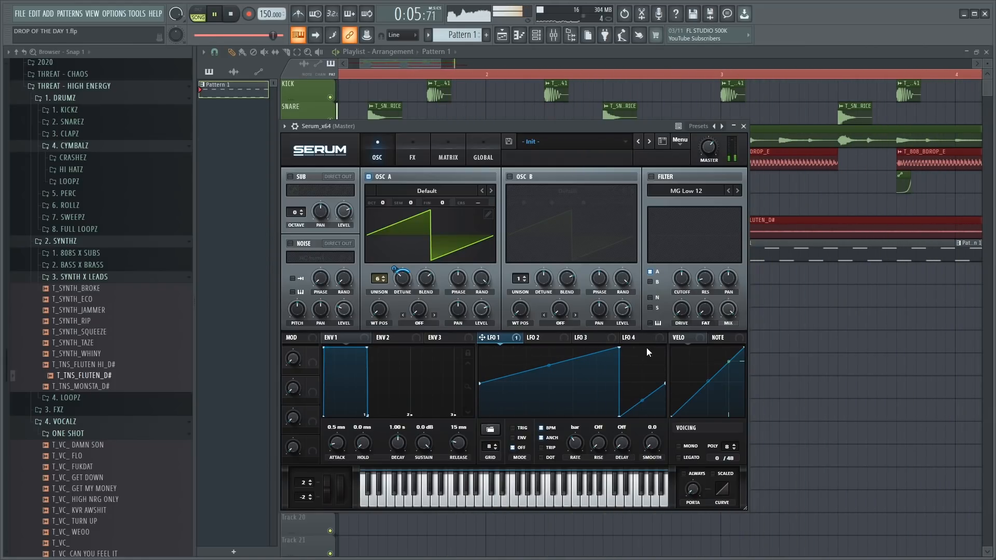
Set oscillator A's detune to about 0.02, its LFO 1 modulation amount to 42 and its octave to +1.
drag(402, 278, 403, 307)
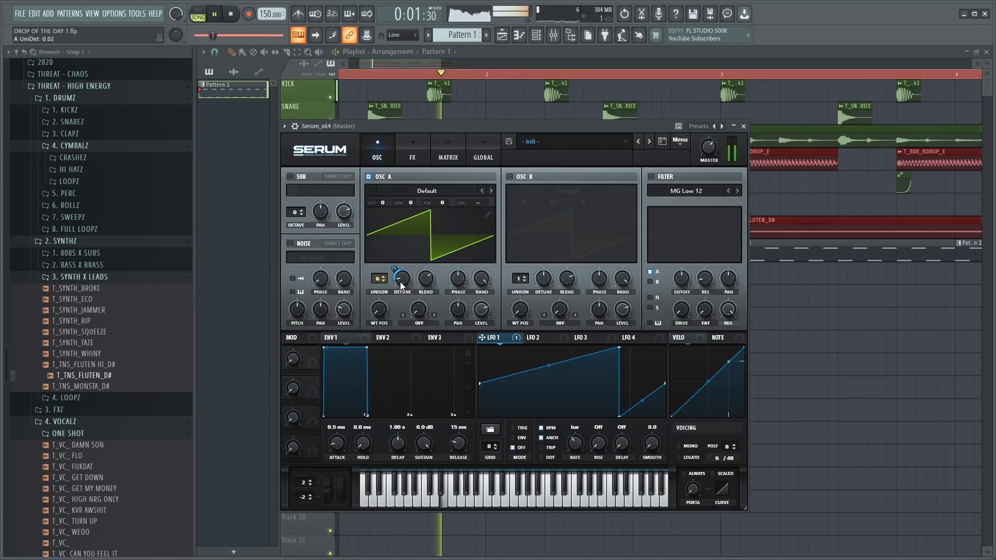
drag(395, 271, 396, 268)
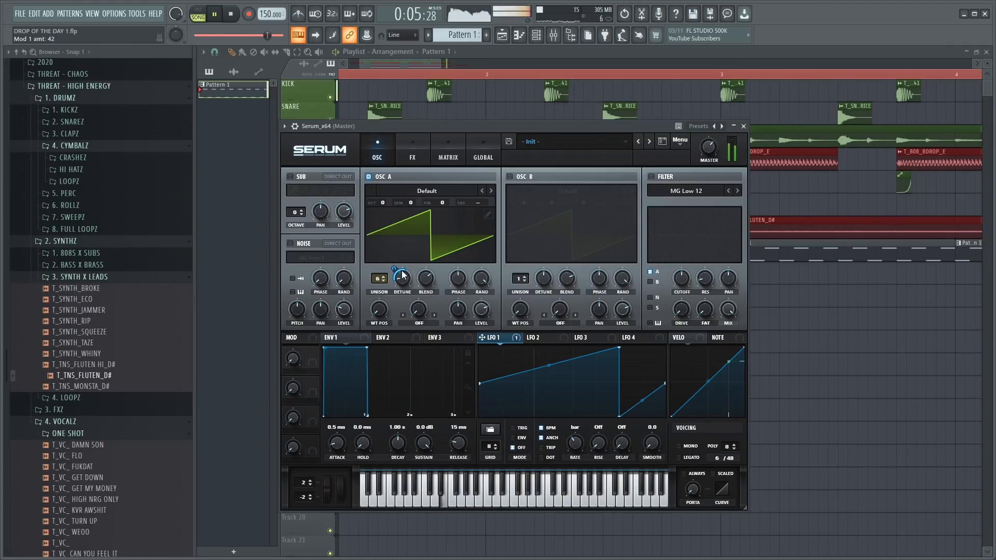
drag(388, 205, 393, 201)
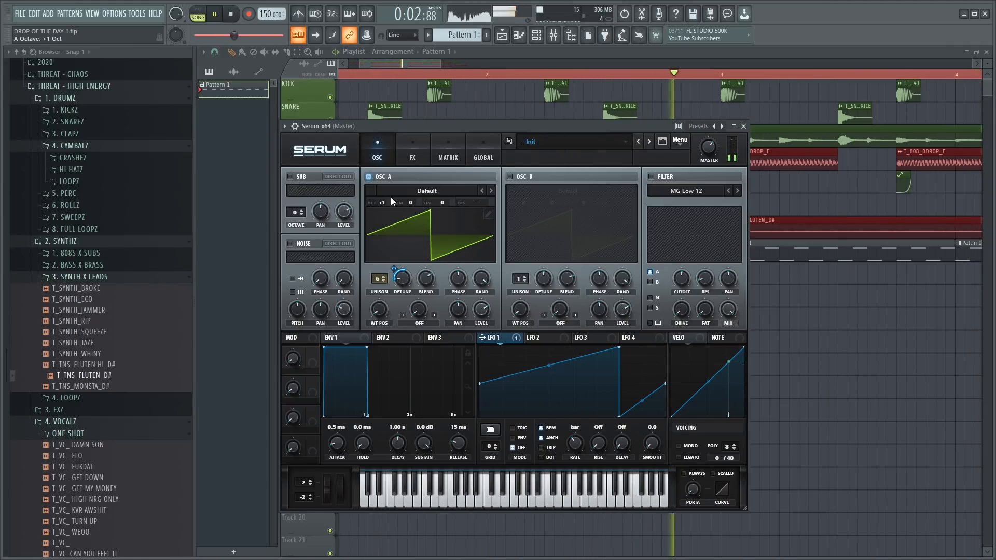
Bring up LFO 2, enable Serum's Filter effect and place it between Distortion and the compressor.
click(407, 156)
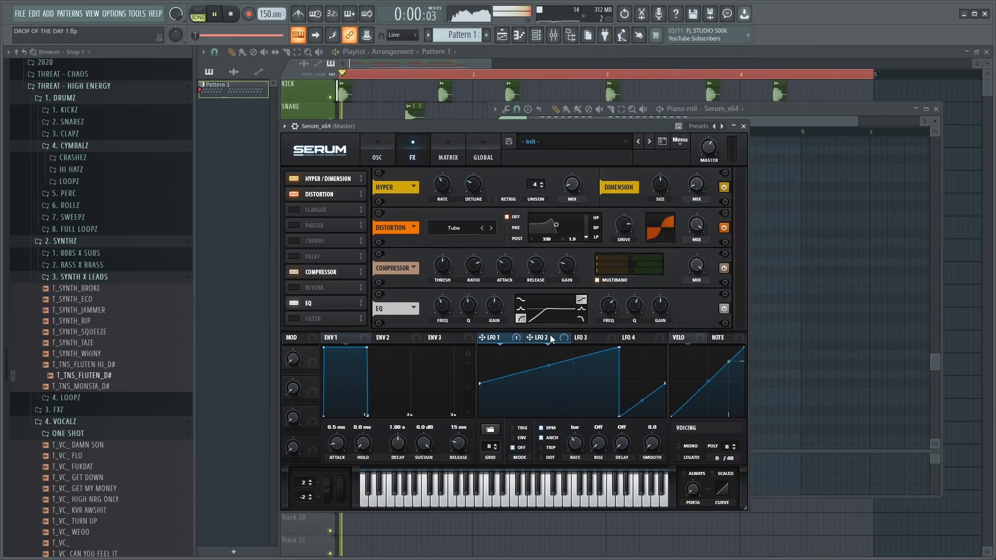
click(539, 338)
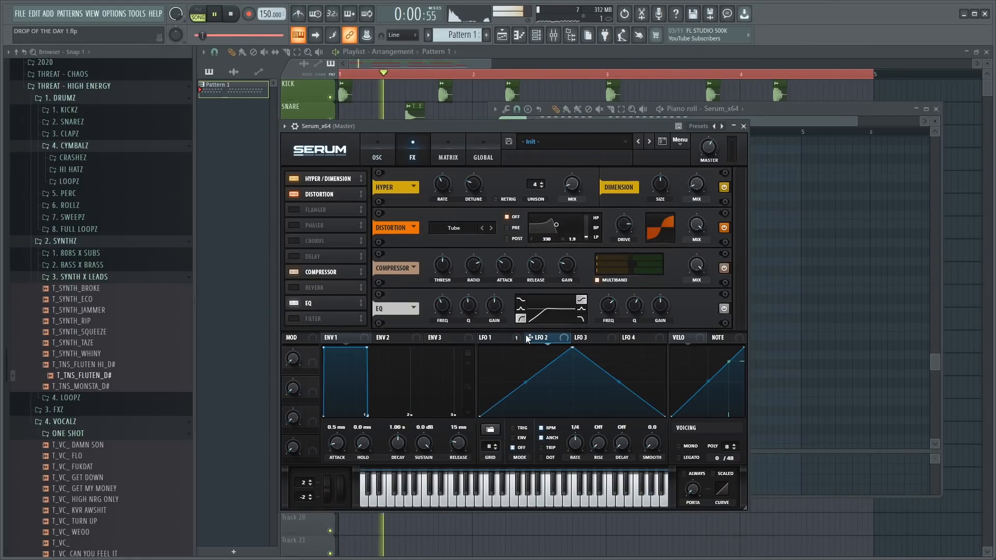
click(294, 318)
drag(312, 318, 331, 224)
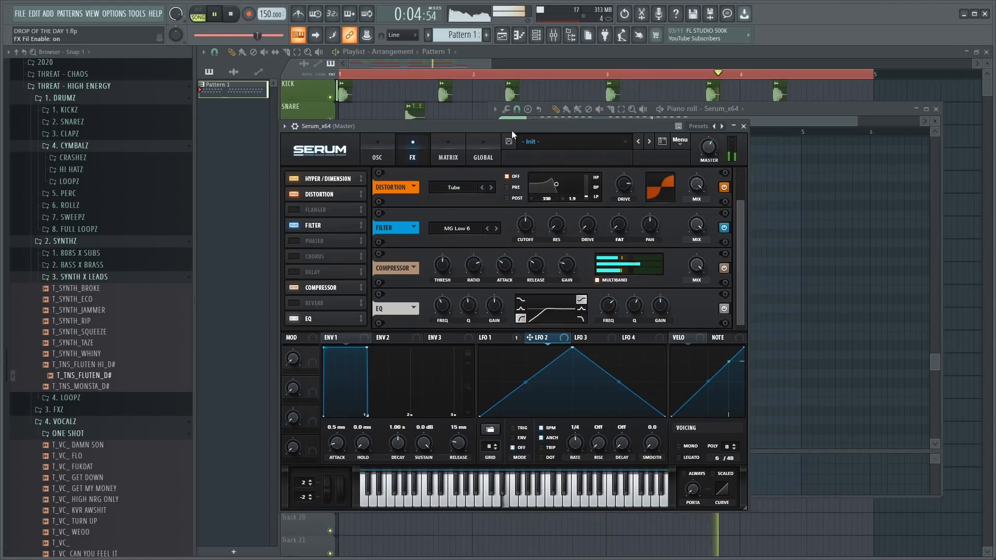
key(space)
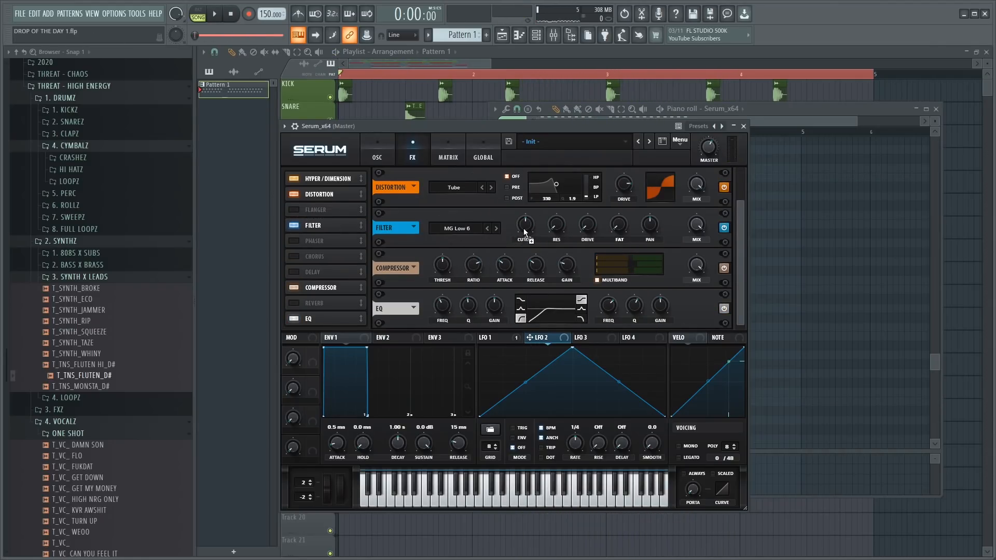
Modulate the Filter effect's cutoff with LFO 2 at a 1/16 rate and change the filter type to Flg +.
drag(524, 228, 528, 287)
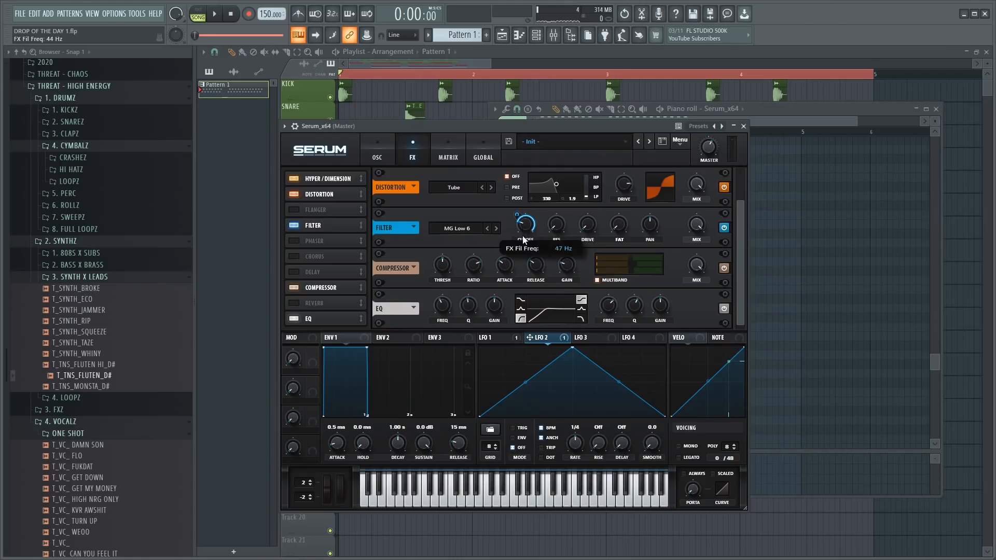
click(459, 229)
mouse_move(469, 245)
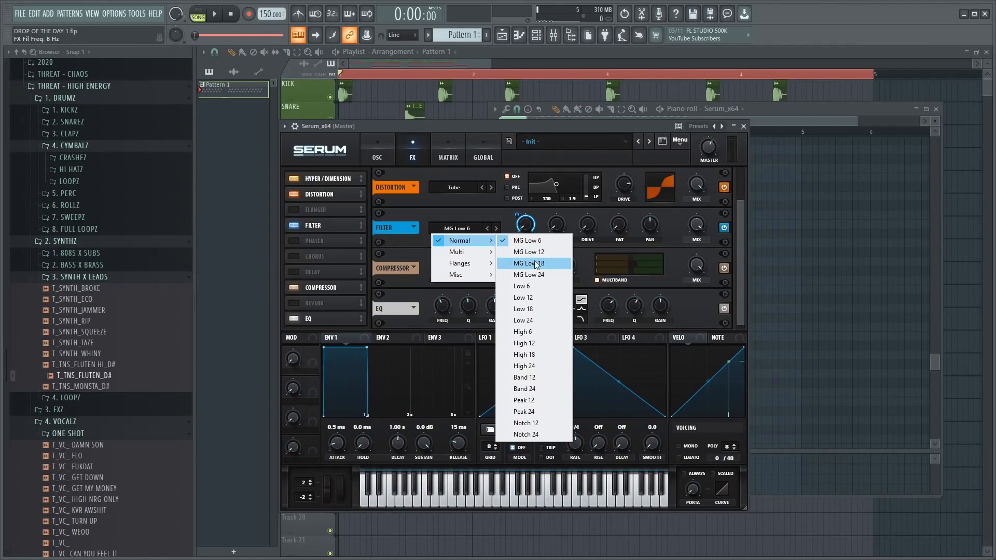
click(521, 287)
key(space)
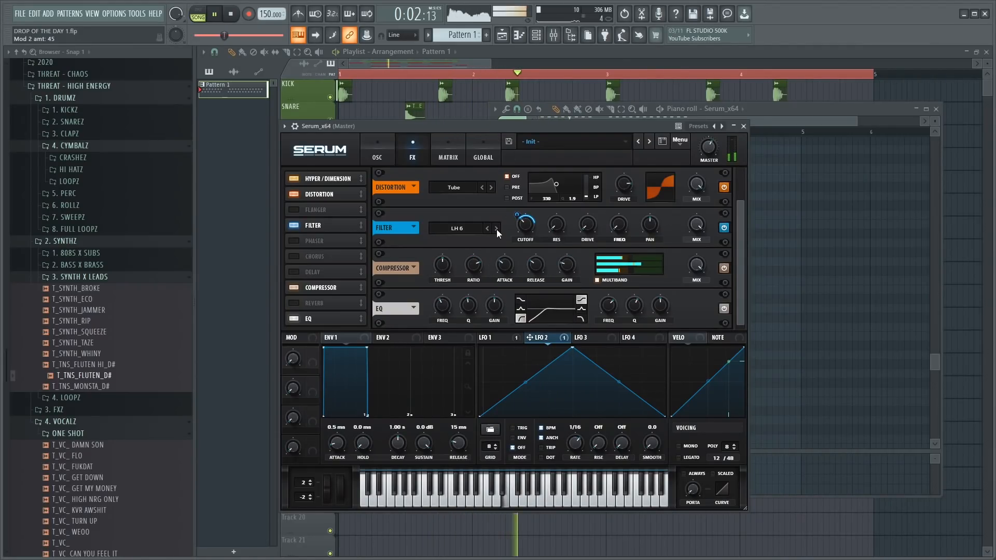
click(496, 229)
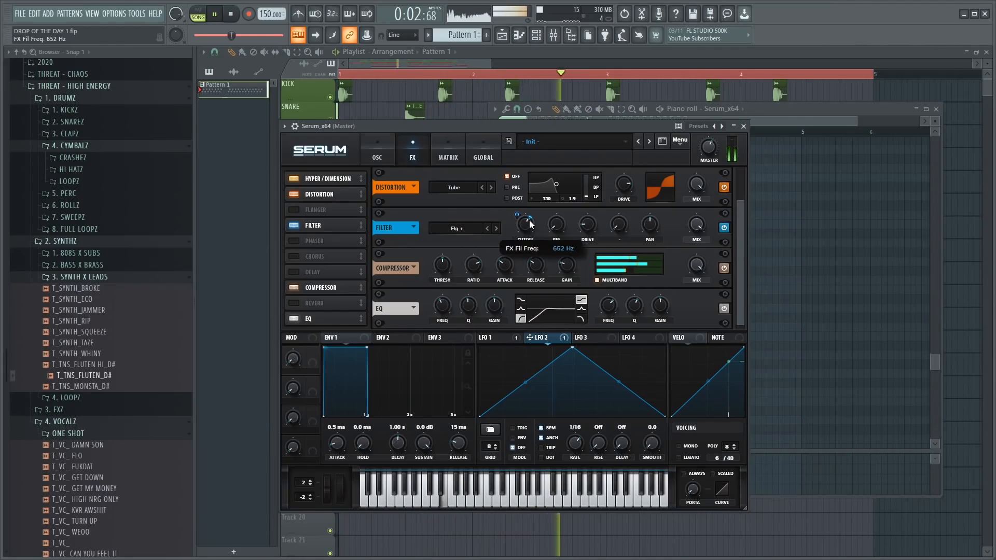
Delete the repeated E4 notes from Pattern 1's Serum part, keeping only the opening E4 and the low E2.
right_click(558, 98)
scroll(393, 233, down, 3)
scroll(392, 233, up, 1)
key(space)
double_click(439, 248)
scroll(667, 245, down, 1)
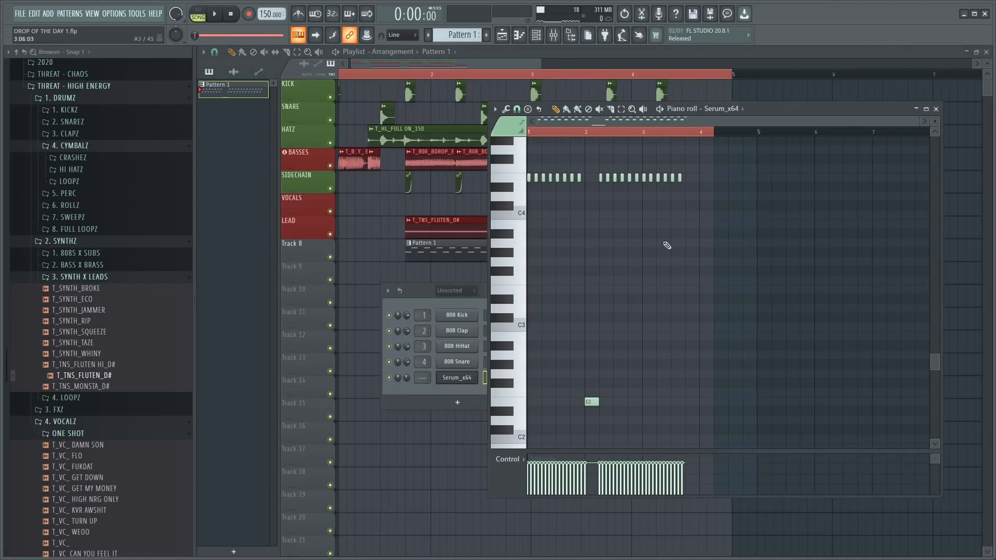
scroll(556, 250, up, 3)
scroll(597, 270, up, 3)
scroll(599, 272, up, 2)
scroll(648, 291, down, 1)
drag(818, 349, 531, 185)
key(Delete)
scroll(531, 317, up, 3)
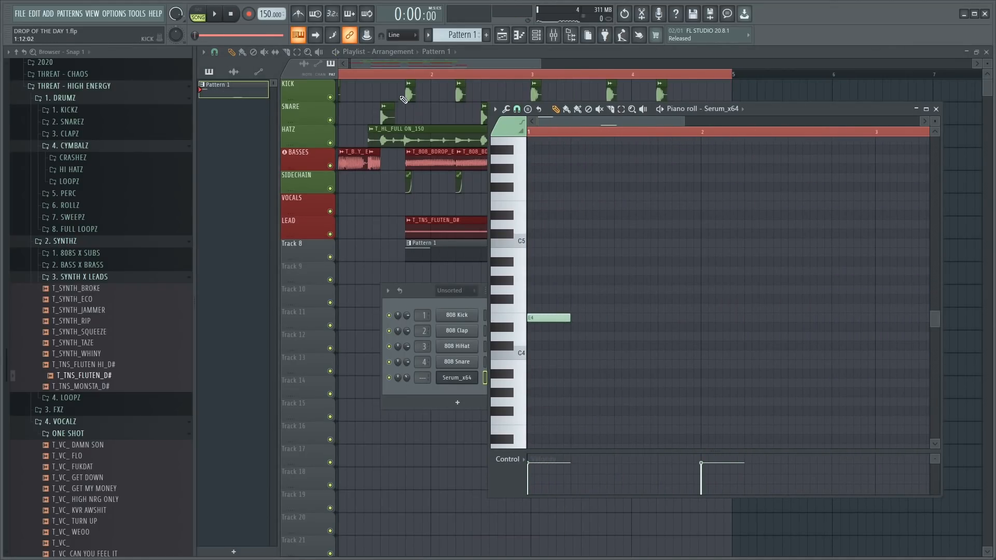
Set the song position shortly before the Serum pattern clip and play the drop from there.
click(399, 75)
key(space)
scroll(441, 246, up, 3)
key(space)
key(space)
key(space)
double_click(500, 253)
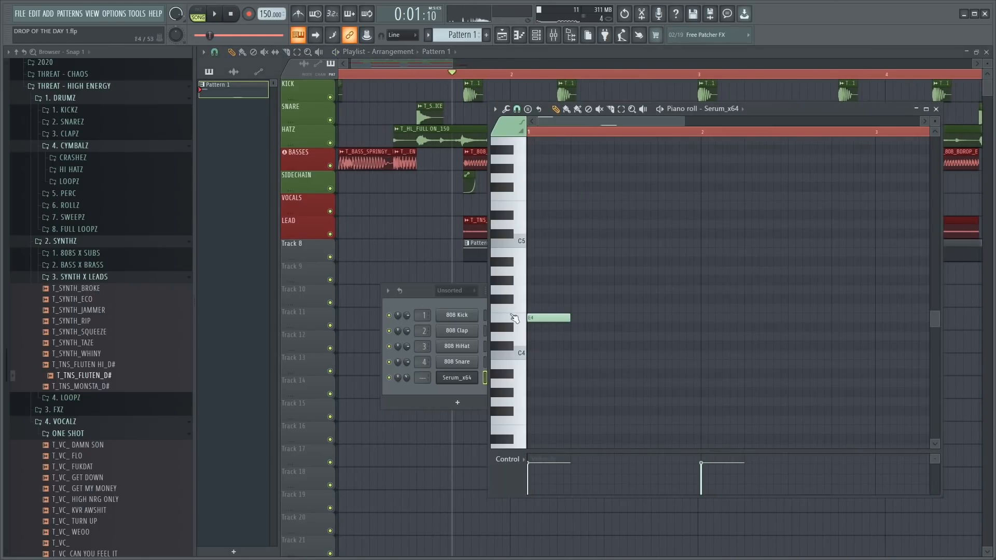
Change Serum's Filter effect type to Combs and set its LFO 2 cutoff modulation amount to 17.
click(457, 382)
click(413, 154)
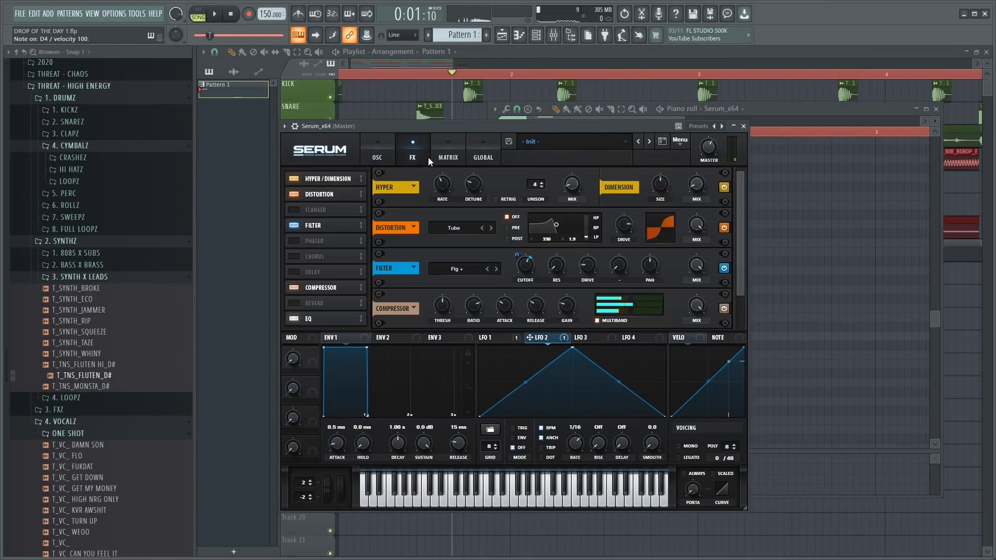
mouse_move(469, 317)
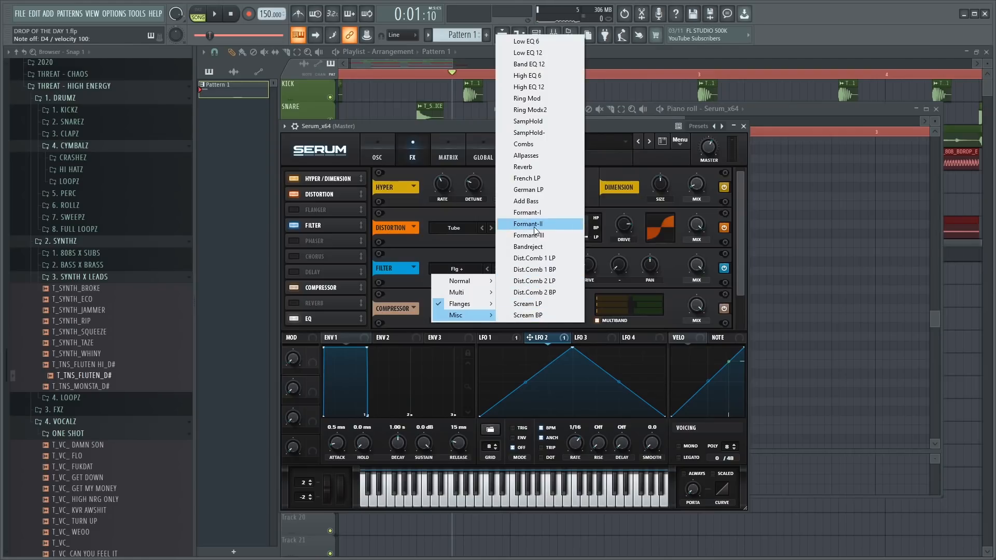
click(535, 147)
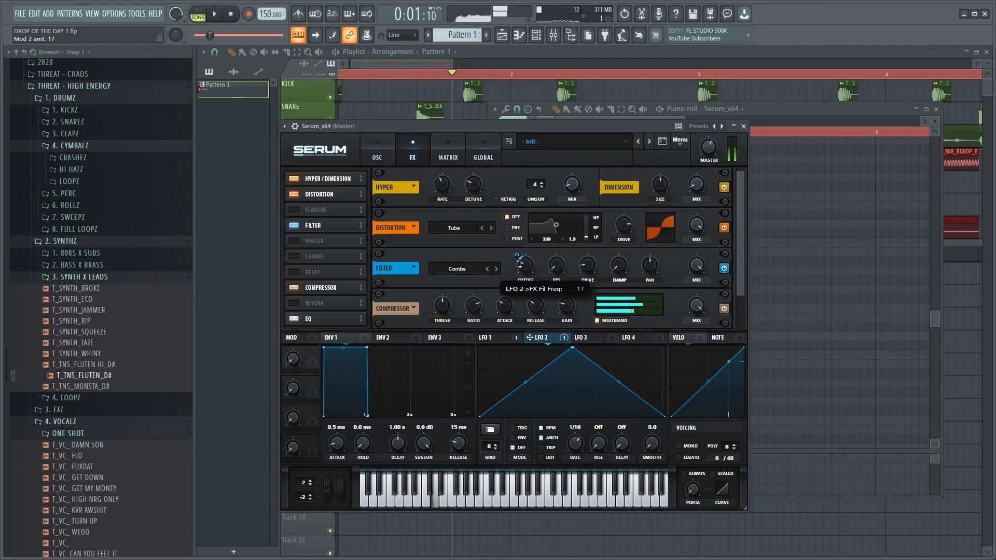
Switch LFO 2 to envelope mode and shape it with an early peak followed by a curved decay.
click(524, 439)
drag(570, 347, 528, 345)
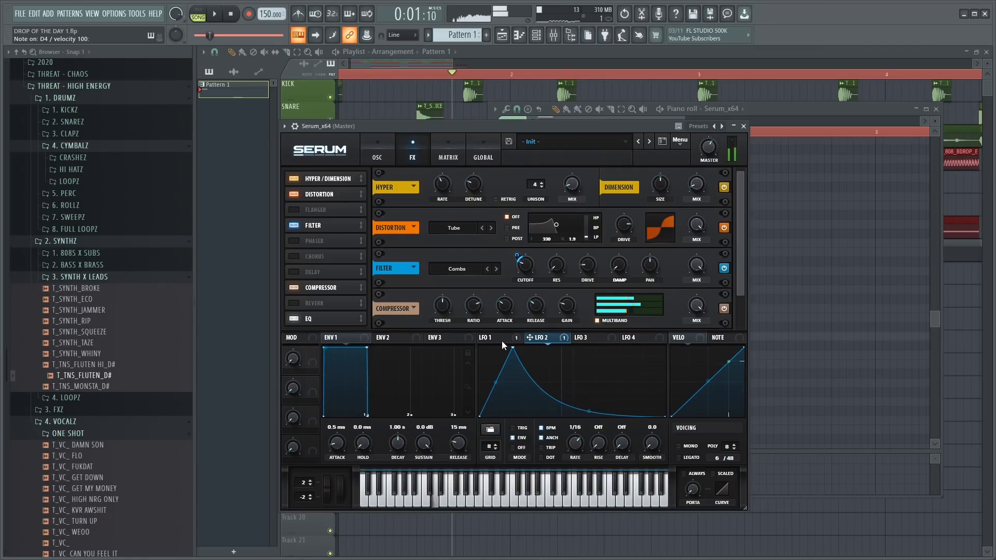
Add a modulation routing from LFO 3 to Serum's master tuning with an amount of 21.
click(389, 150)
click(415, 155)
click(448, 156)
click(388, 151)
click(448, 155)
click(309, 225)
click(316, 223)
click(321, 223)
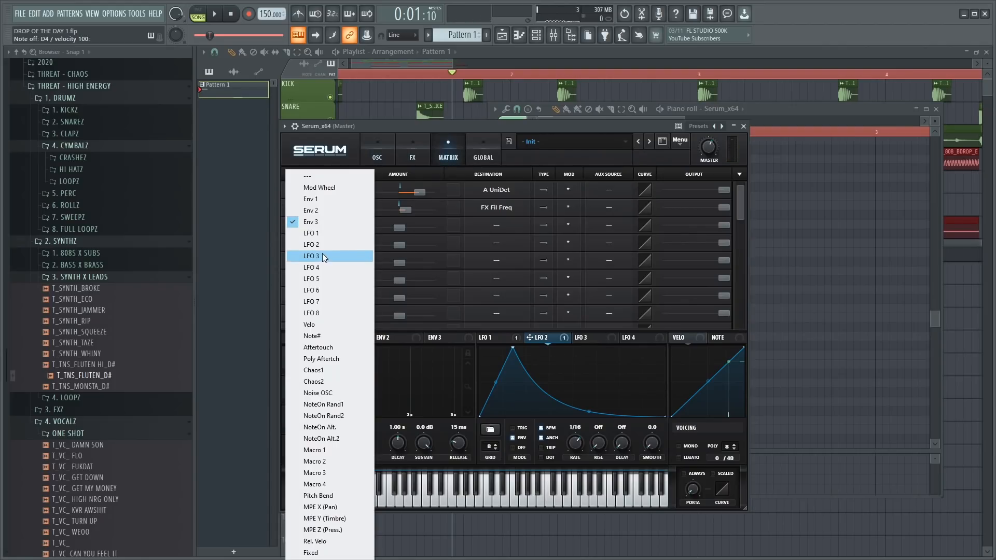
click(325, 269)
click(483, 226)
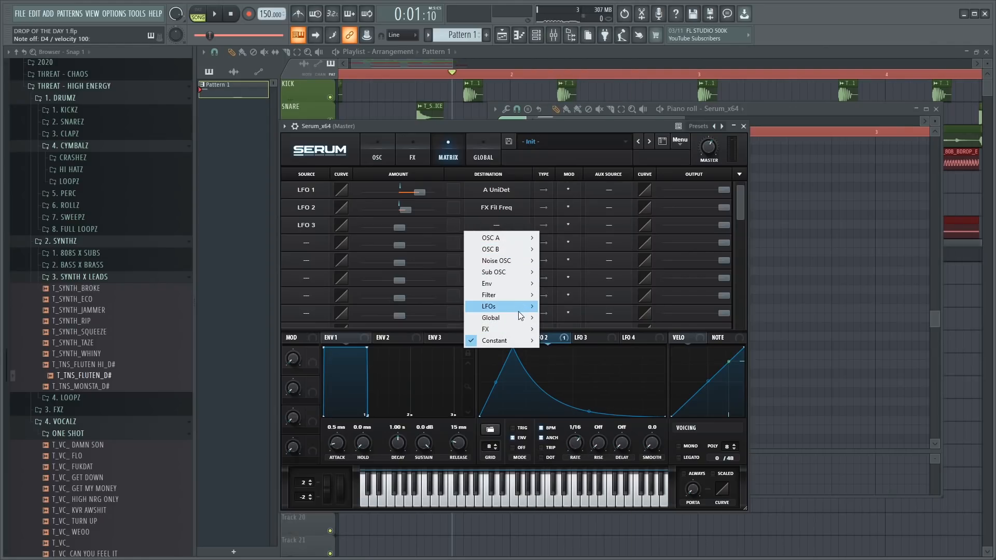
mouse_move(498, 318)
click(586, 326)
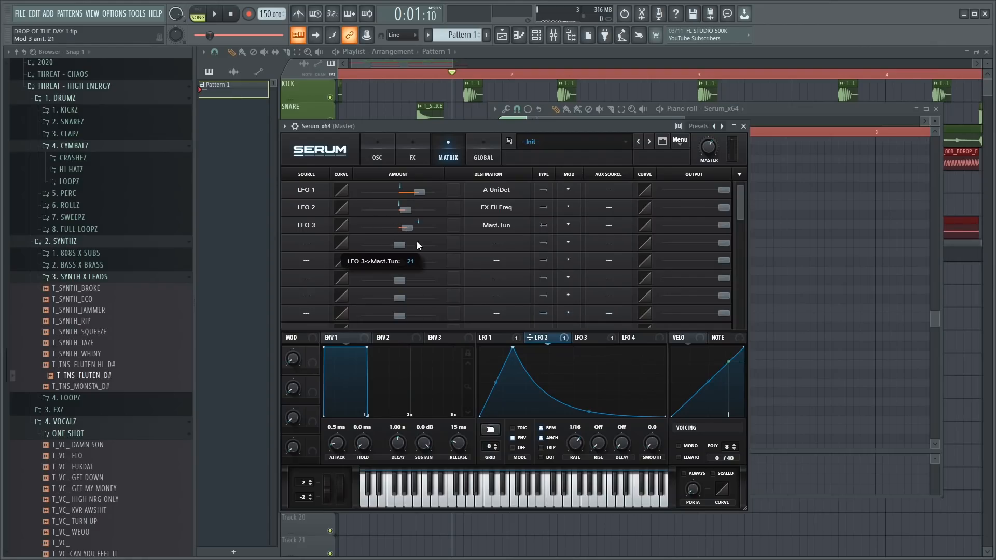
Put LFO 3 in envelope mode, shape it as a straight descending ramp and play the drop.
click(583, 340)
drag(566, 348, 470, 325)
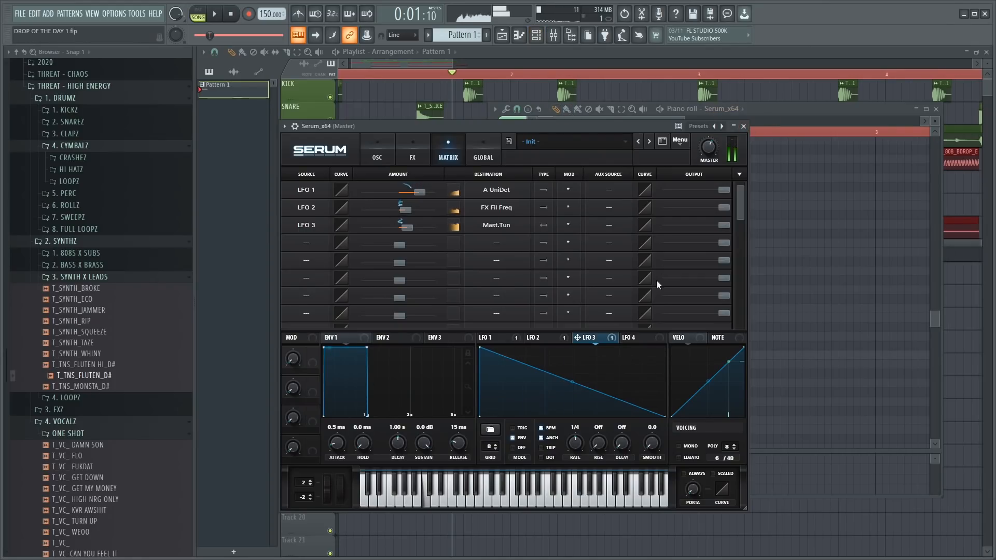
click(767, 111)
key(space)
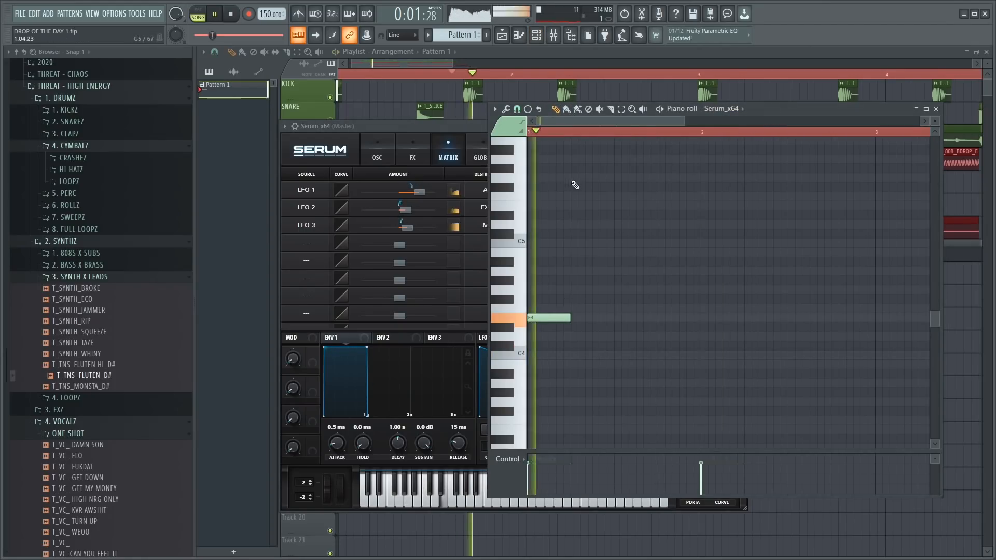
Shorten the opening E4 note and add a very short E4 on beat 2 of bar 1.
key(space)
key(space)
key(space)
key(space)
mouse_move(570, 319)
mouse_down()
mouse_move(551, 320)
mouse_move(577, 320)
mouse_up()
key(space)
key(space)
click(572, 321)
key(space)
key(space)
key(space)
key(space)
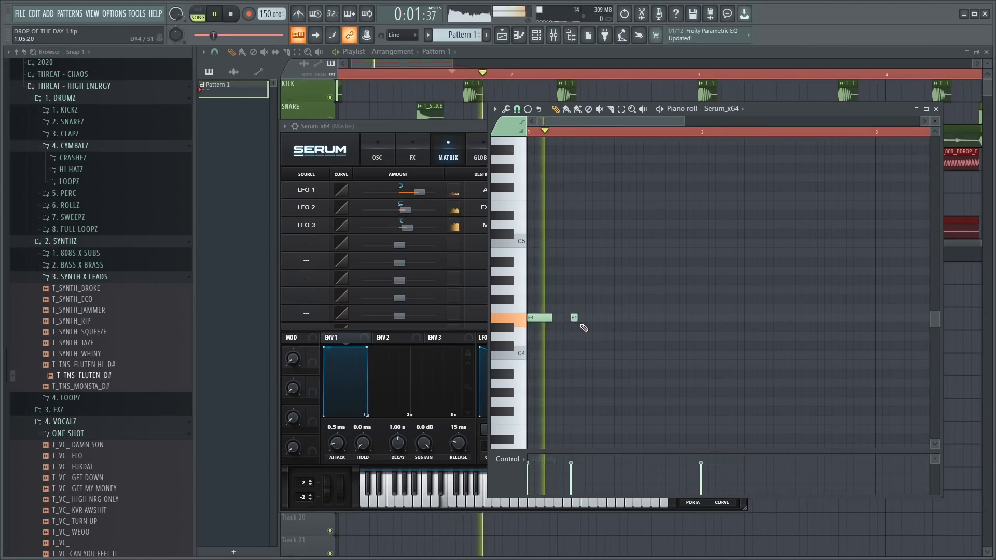
key(space)
key(space)
Add a half-beat E4 note midway between beats 2 and 3 of bar 1.
click(595, 320)
key(space)
key(space)
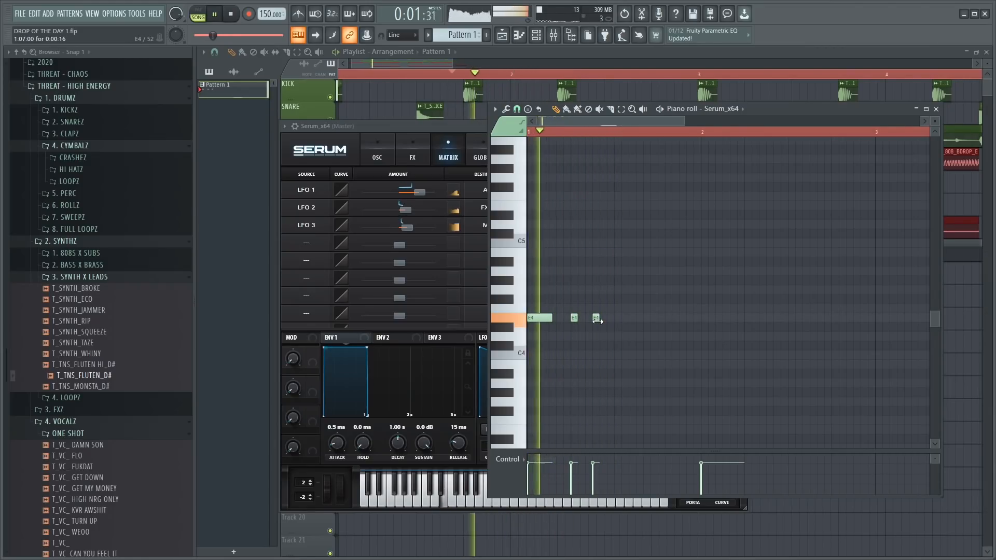
drag(598, 319, 614, 320)
key(space)
key(space)
Add a half-beat E4 note midway between beats 3 and 4 of bar 1, checking its timing by ear.
click(636, 318)
key(space)
key(space)
key(space)
drag(645, 320, 649, 320)
key(space)
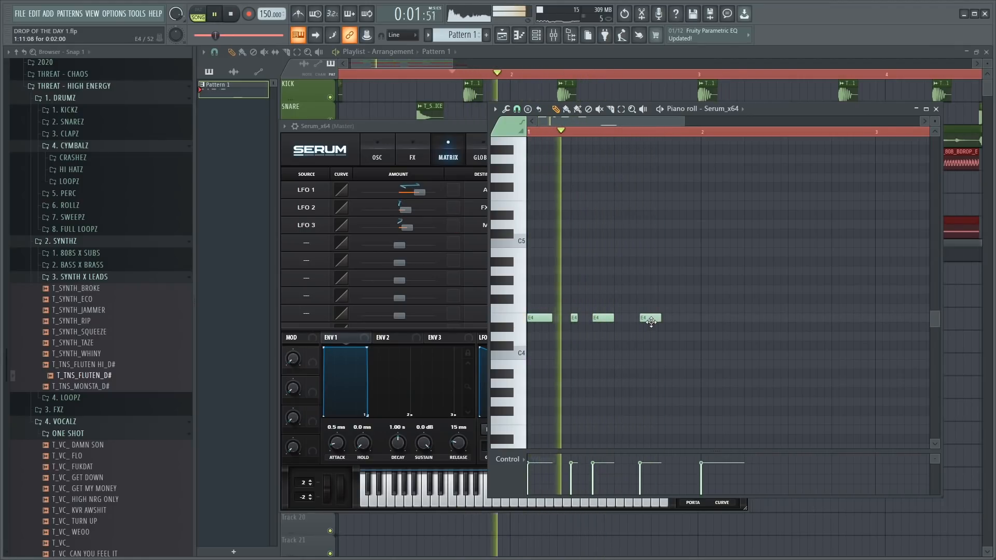
key(space)
key(space)
Add a very short E4 note half a beat before bar 2 and audition the rhythm.
click(683, 318)
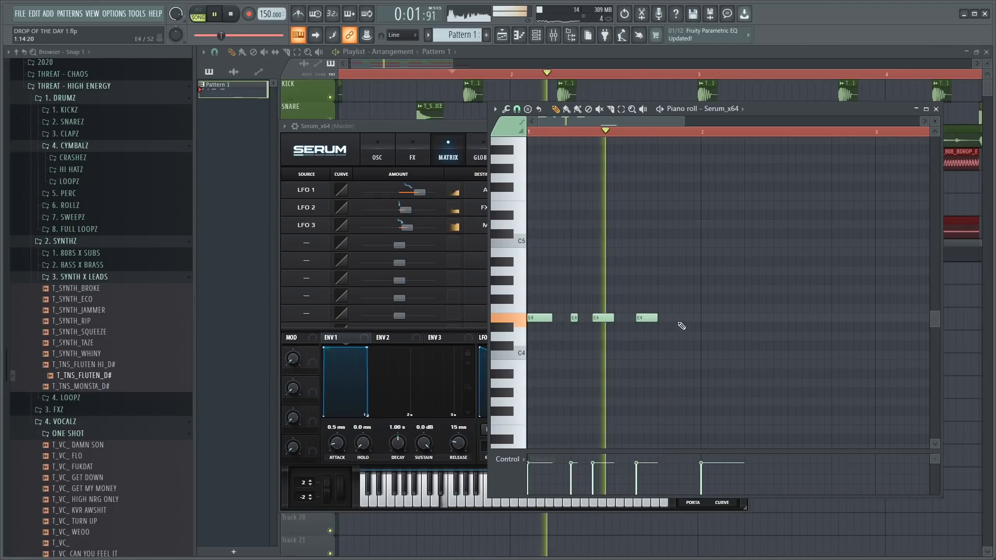
key(space)
key(space)
drag(699, 318, 686, 318)
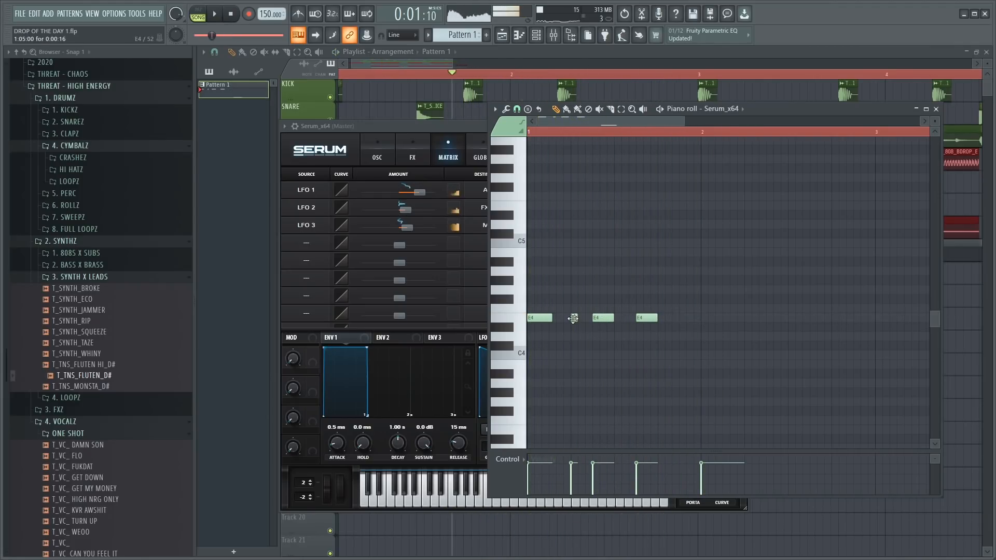
scroll(716, 323, down, 5)
scroll(742, 337, up, 2)
key(space)
key(space)
scroll(701, 322, down, 3)
scroll(706, 311, up, 3)
Select all E4 notes of bar 1, duplicate them into bar 2 and play the result.
drag(714, 304, 432, 279)
scroll(779, 295, up, 3)
scroll(779, 295, down, 2)
key(ctrl+b)
scroll(705, 301, up, 2)
scroll(670, 291, down, 2)
key(space)
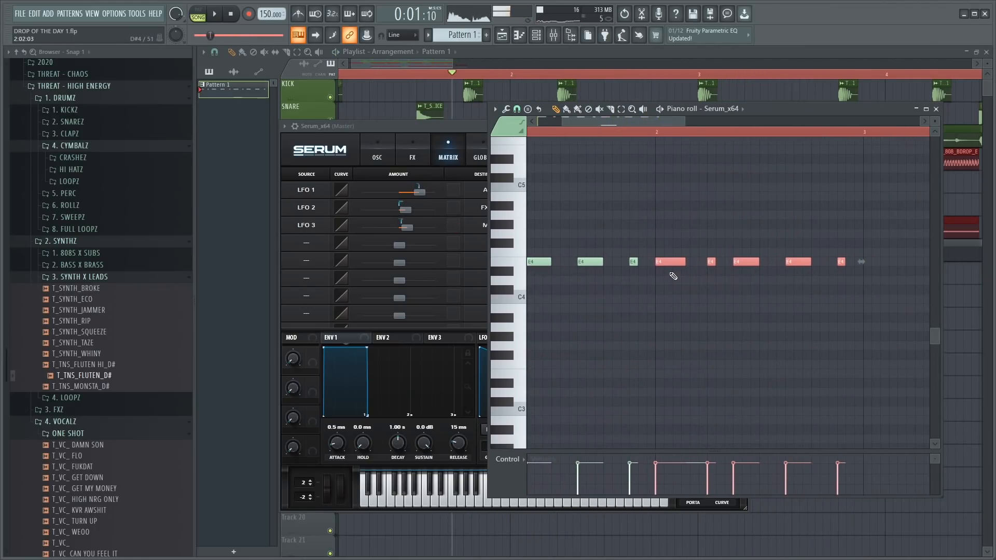
Delete the duplicated E4 at the start of bar 2, deselect the remaining notes and play the pattern.
right_click(670, 264)
ctrl+click(686, 292)
scroll(686, 293, down, 4)
scroll(688, 292, up, 4)
scroll(689, 292, up, 1)
scroll(726, 281, down, 2)
key(space)
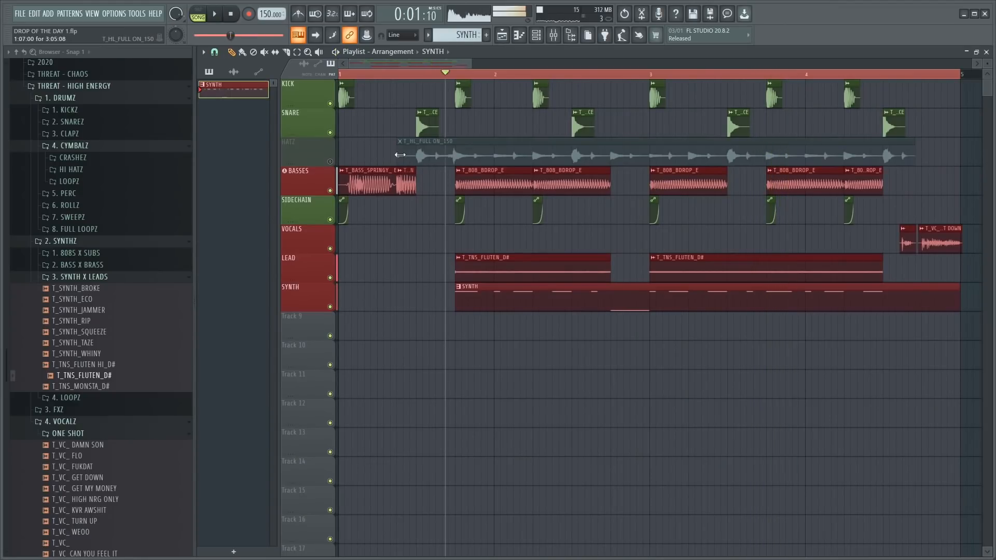
Unmute the HATZ track and replace its T_HL_FULL ON_150 loop with the T_HAT_SHARPNEZ one-shot.
click(330, 162)
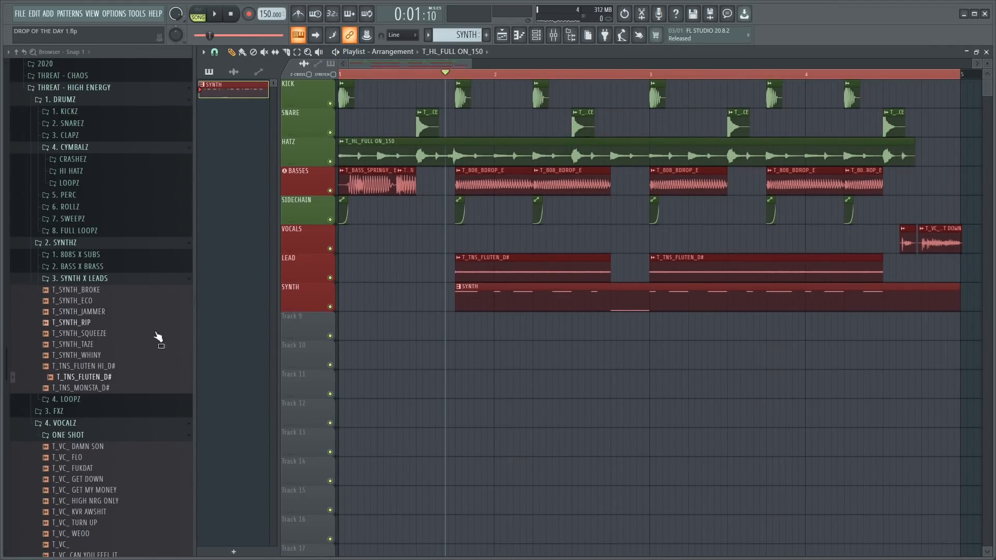
scroll(127, 346, down, 5)
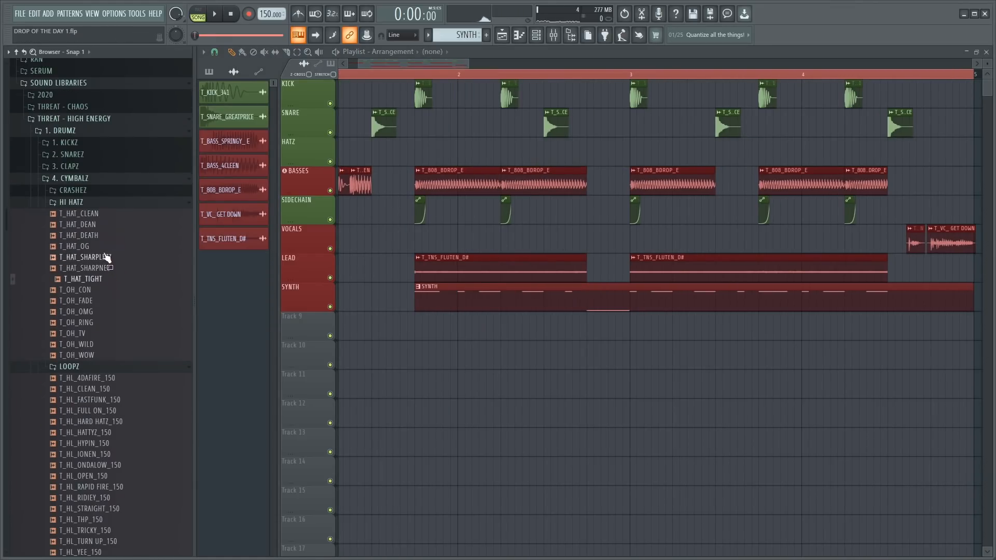
drag(439, 136, 340, 145)
click(341, 141)
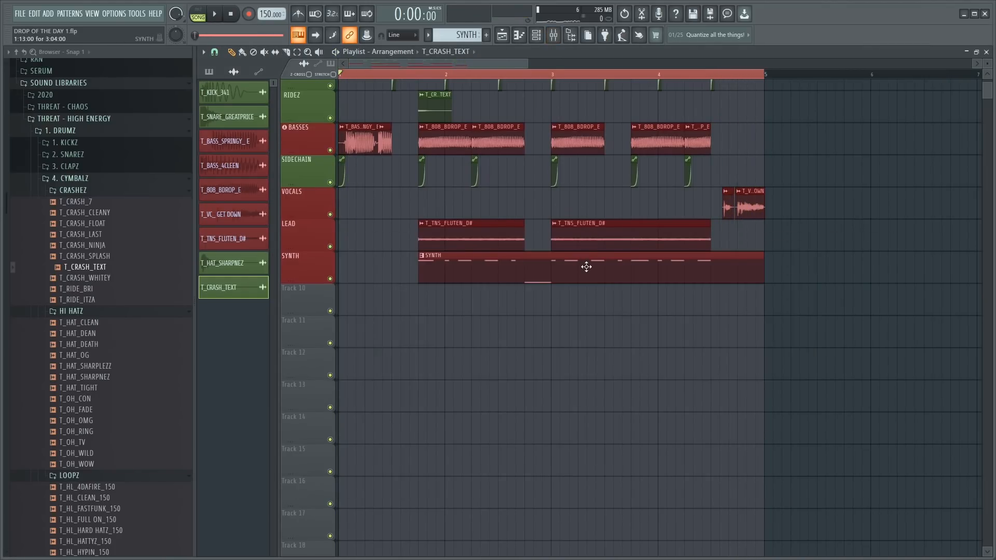
Assign Serum_x64 to mixer track 11, routed into the SIDECHAIN track, and lower its volume to about 88% (-2.8 dB).
double_click(585, 264)
click(535, 35)
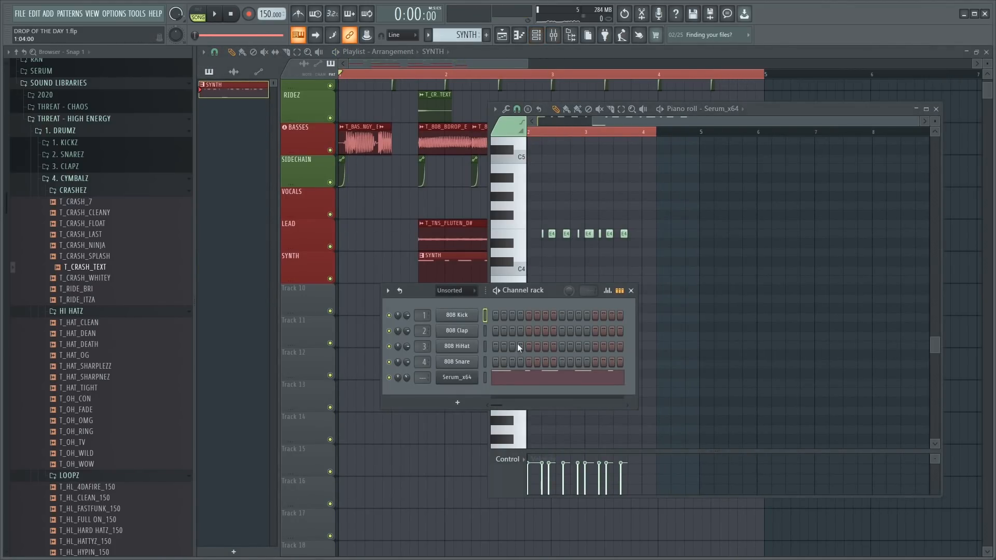
key(F9)
right_click(617, 311)
click(670, 324)
key(space)
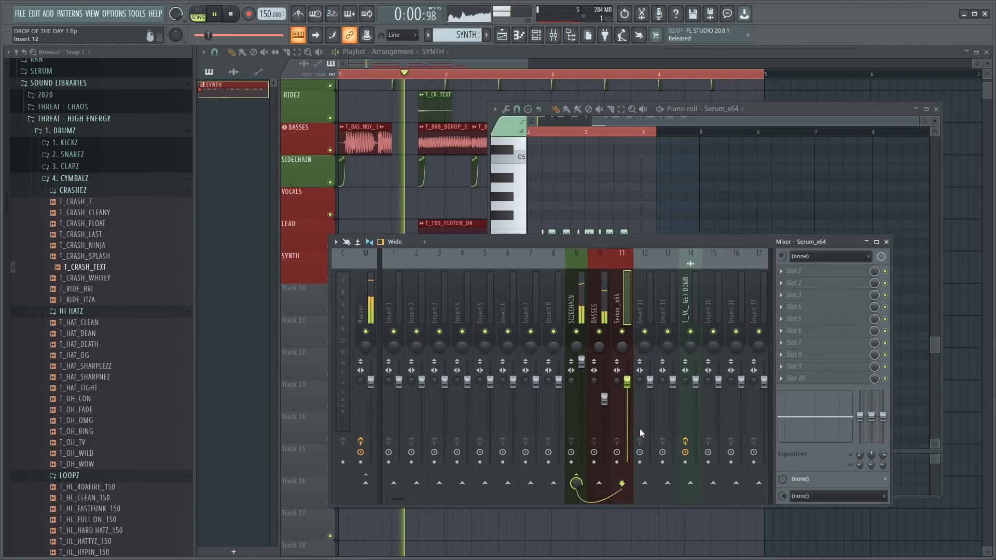
drag(627, 382, 628, 392)
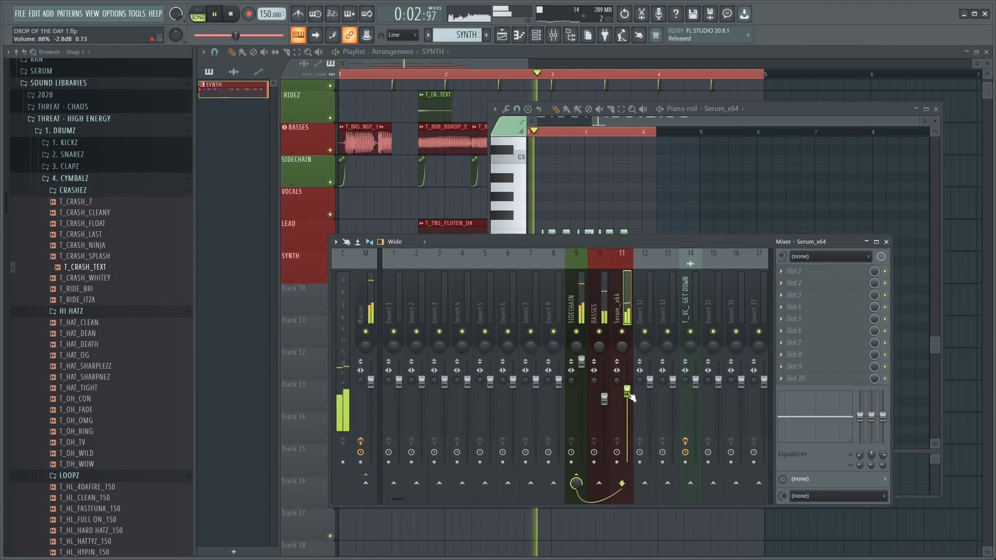
Load ValhallaRoom into effect slot 2 of the Serum_x64 mixer track.
click(799, 282)
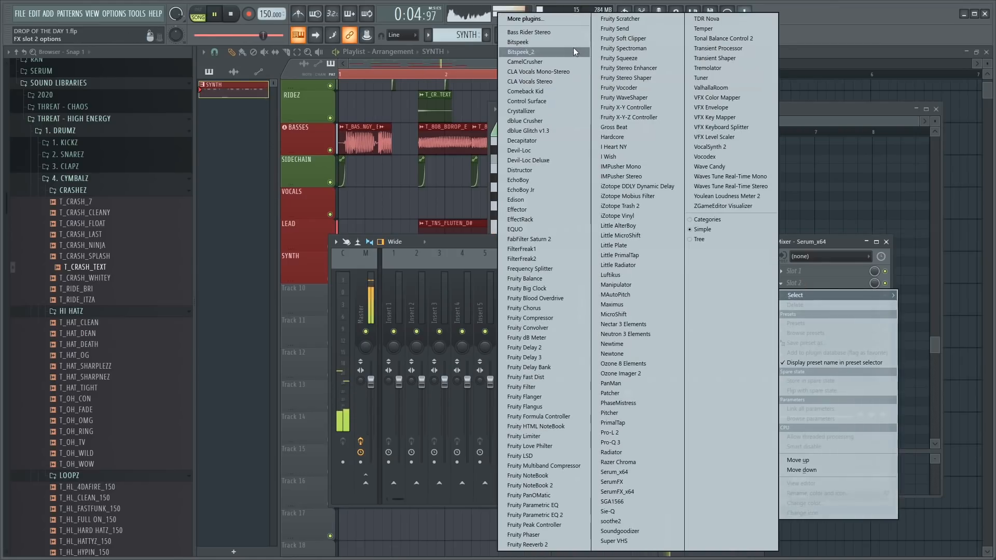
click(578, 19)
text(va)
double_click(427, 48)
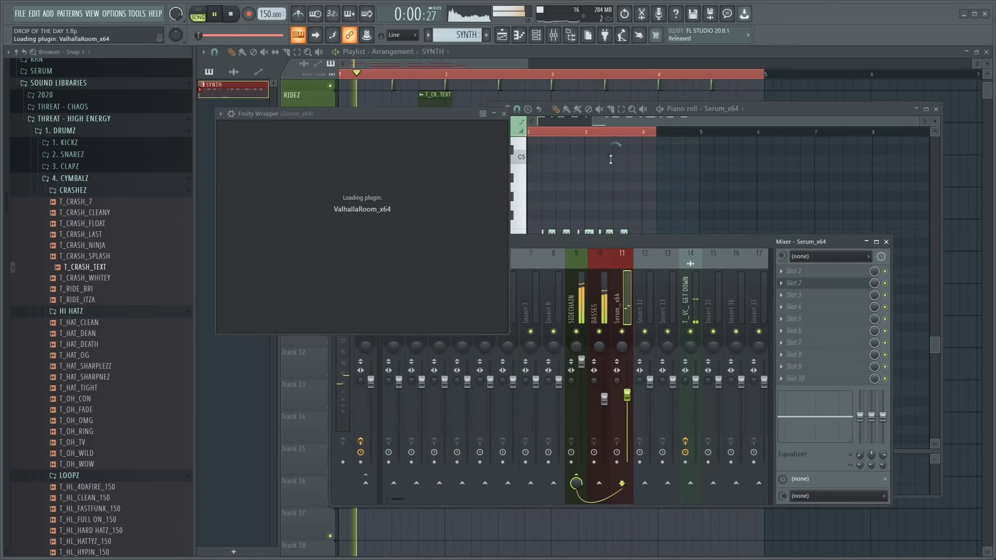
Set ValhallaRoom to Large Chamber with a 1.33 s decay and a mix of about 10.6%, checking it during playback.
click(249, 279)
click(315, 314)
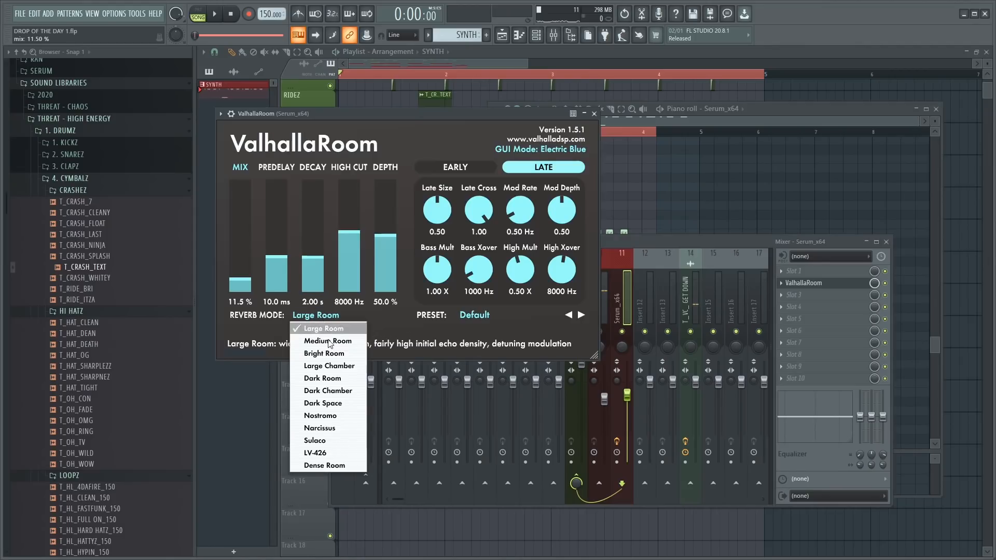
click(345, 365)
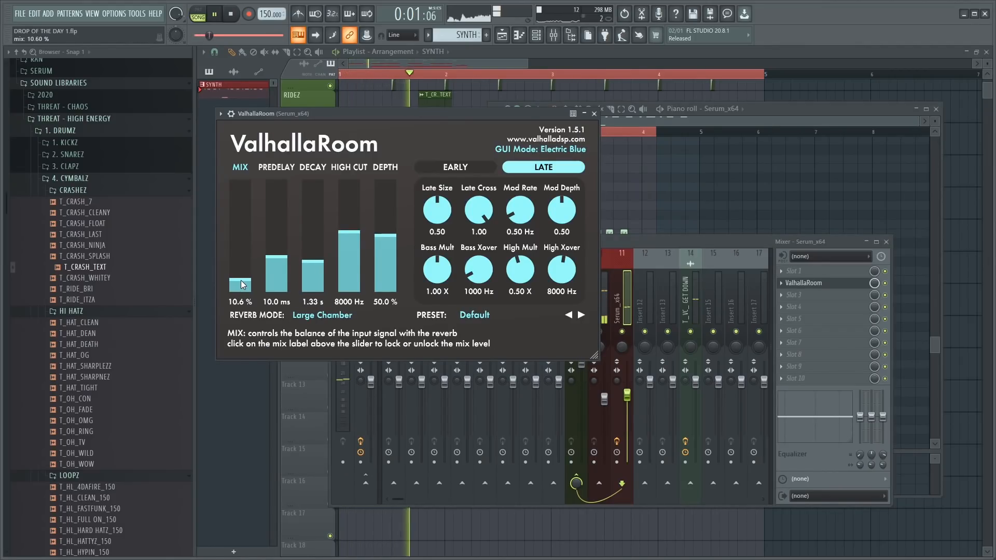
mouse_move(243, 284)
mouse_down()
mouse_move(260, 183)
mouse_move(258, 280)
mouse_up()
key(space)
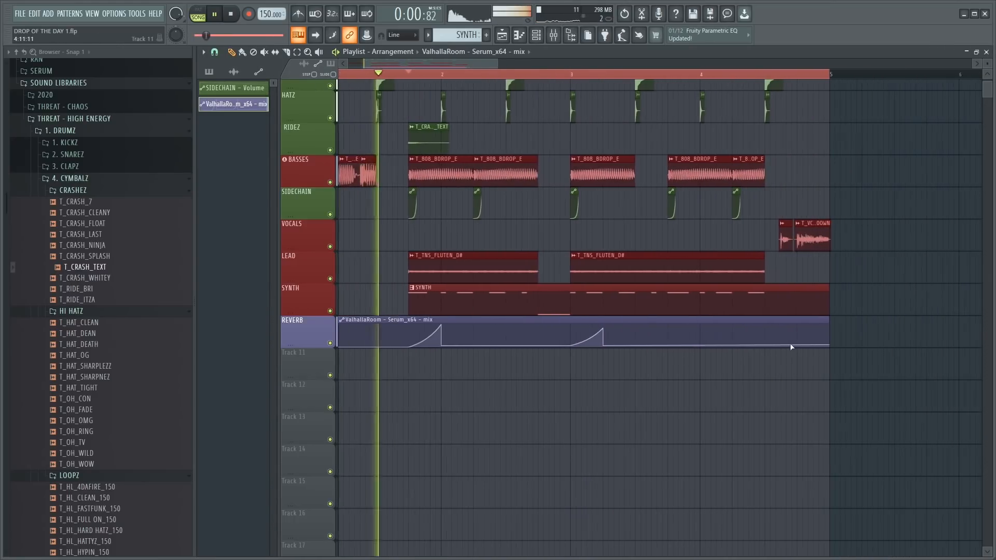
Trim the REVERB automation clip so it ends together with the last 808 clip.
drag(834, 345, 765, 345)
ctrl+right_click(719, 300)
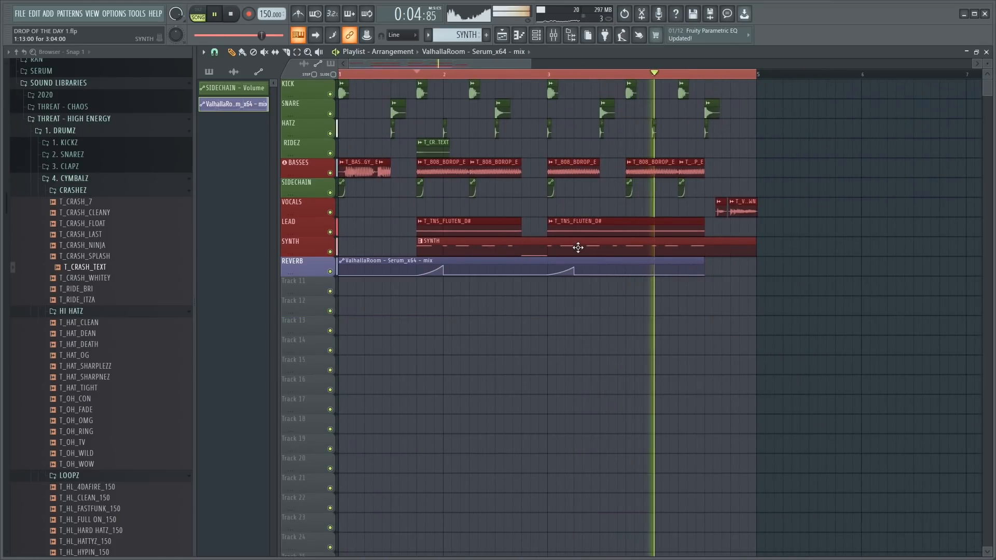
Load Fruity WaveShaper ahead of ValhallaRoom on the Serum_x64 mixer track and bend its curve further upward.
key(F9)
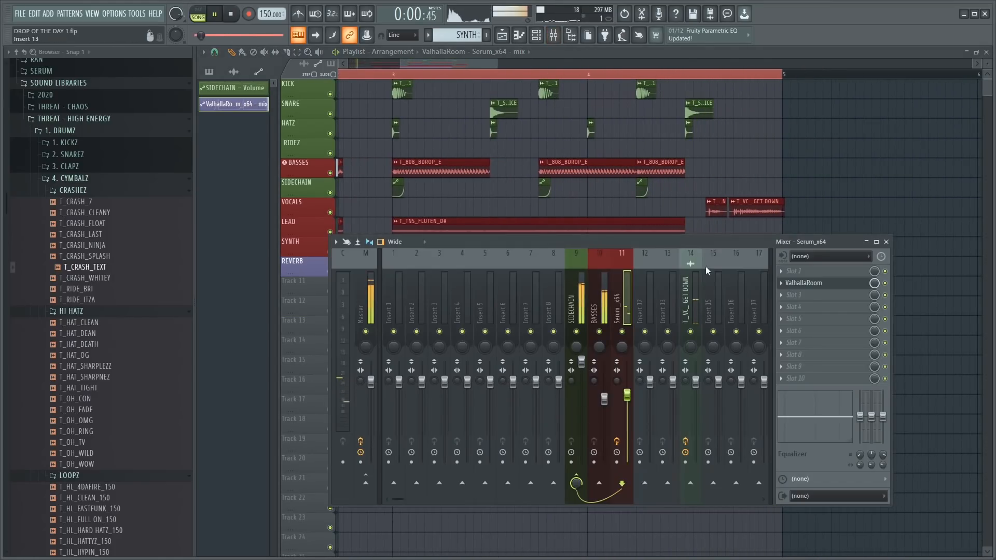
click(818, 298)
click(540, 33)
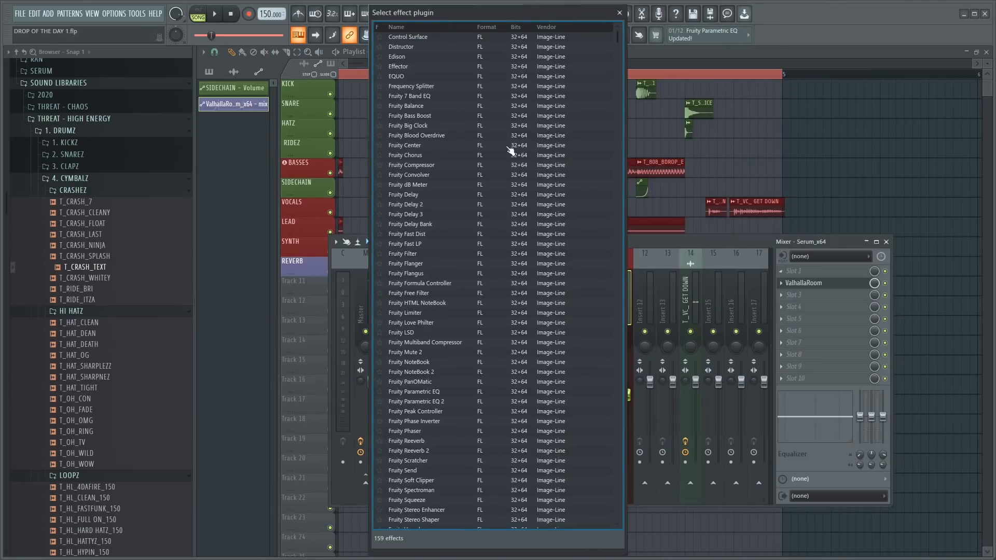
text(WAVE)
double_click(452, 37)
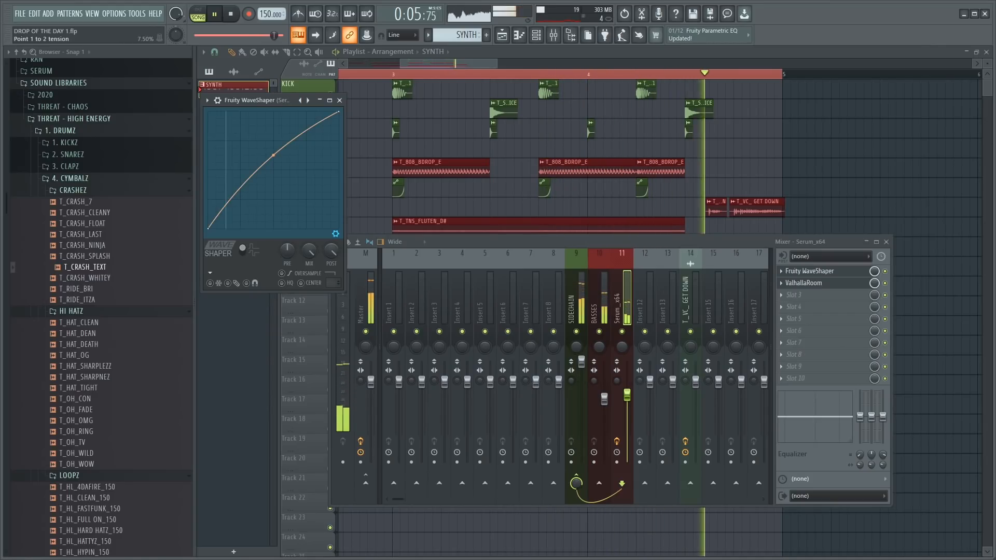
drag(273, 156, 274, 144)
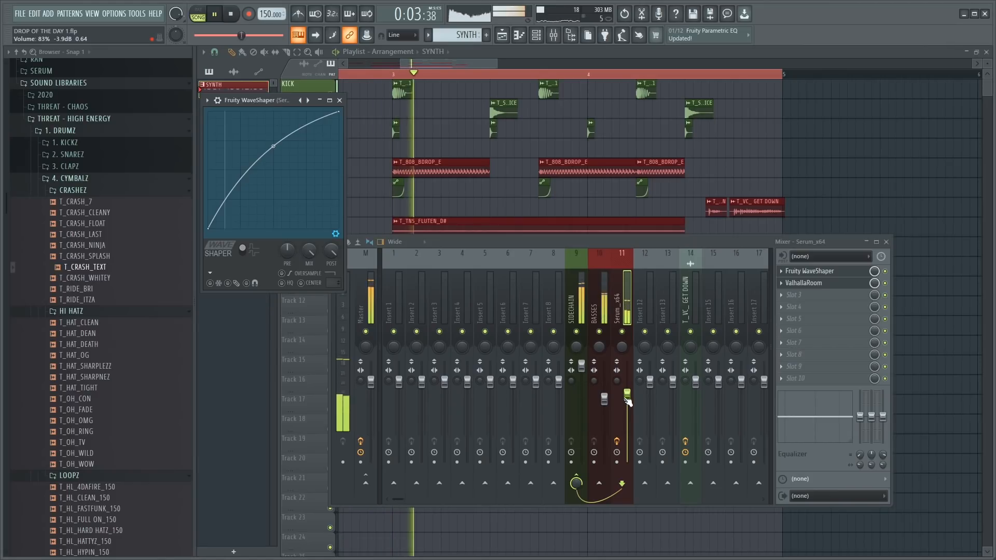
Open the T_SNARE_GREATPRICE sample in Edison, select its tail from 0.023 to 0.231, and place it in the playlist as a new clip.
click(487, 233)
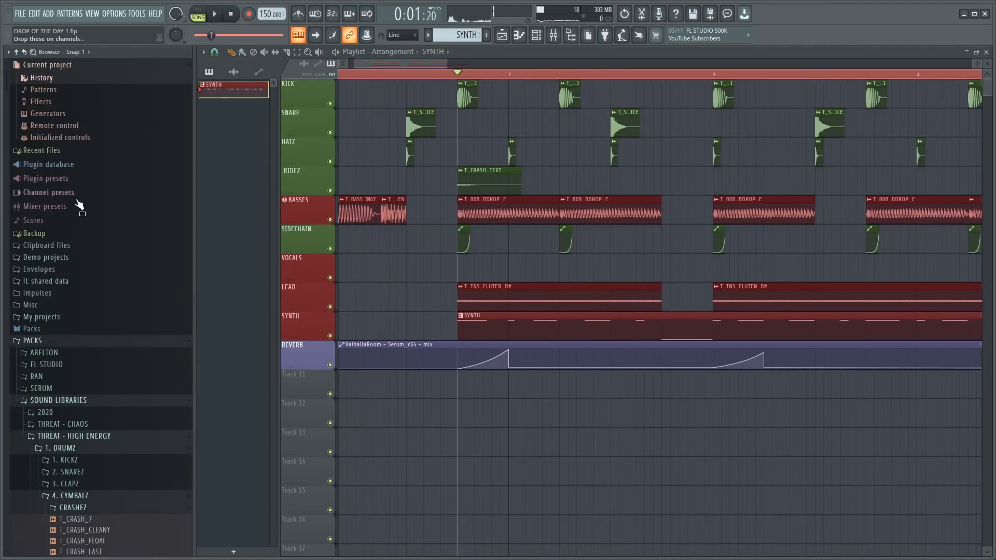
scroll(88, 265, down, 10)
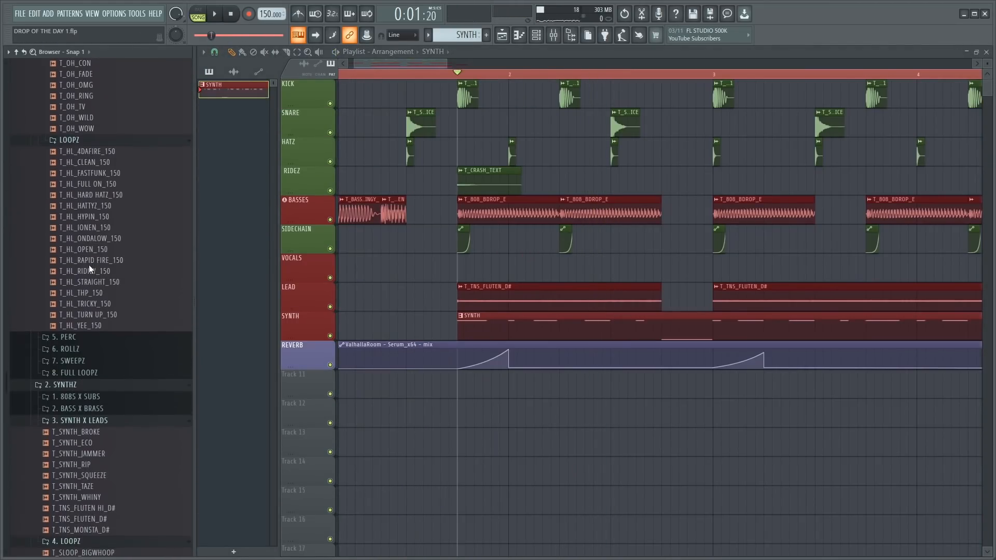
scroll(420, 130, up, 3)
double_click(419, 124)
right_click(439, 388)
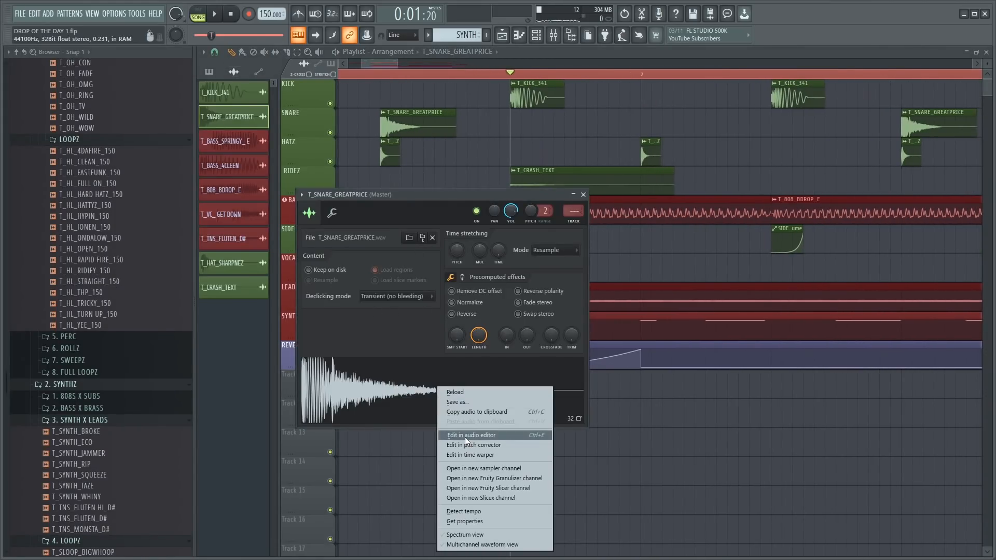
click(465, 436)
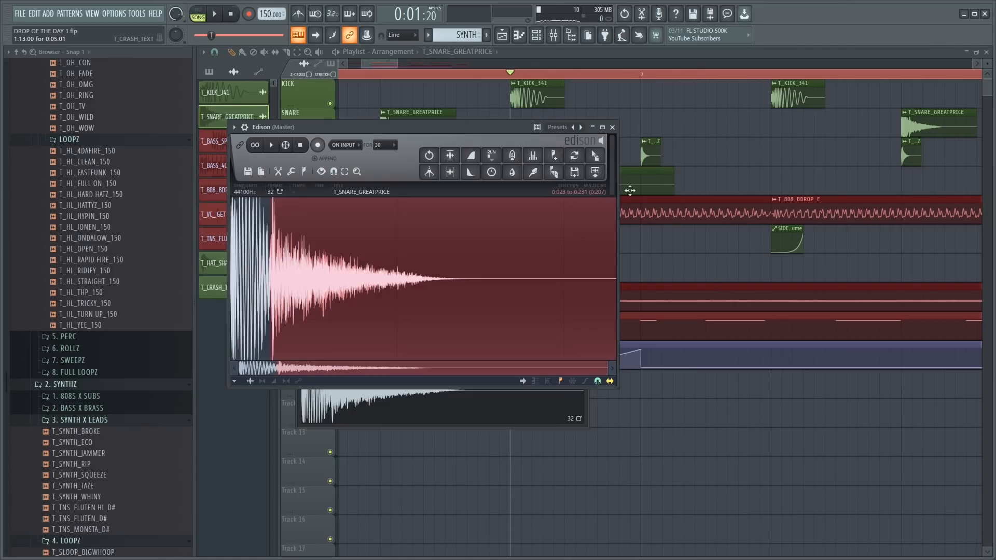
drag(600, 165, 508, 268)
scroll(478, 265, up, 3)
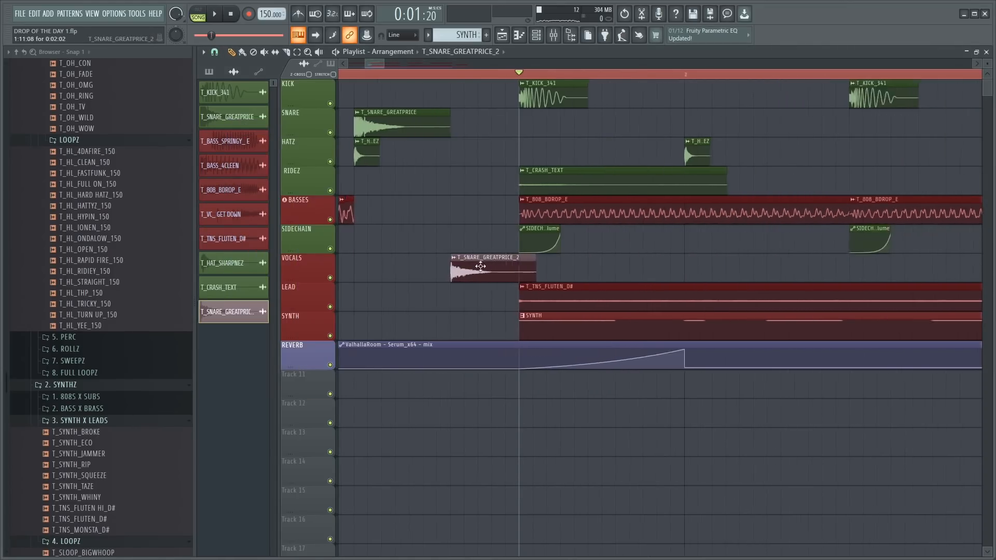
Reverse the new T_SNARE_GREATPRICE_2 sample and move its clip onto the SNARE track, ending at the second kick.
double_click(479, 265)
click(453, 301)
key(Escape)
drag(565, 269, 536, 124)
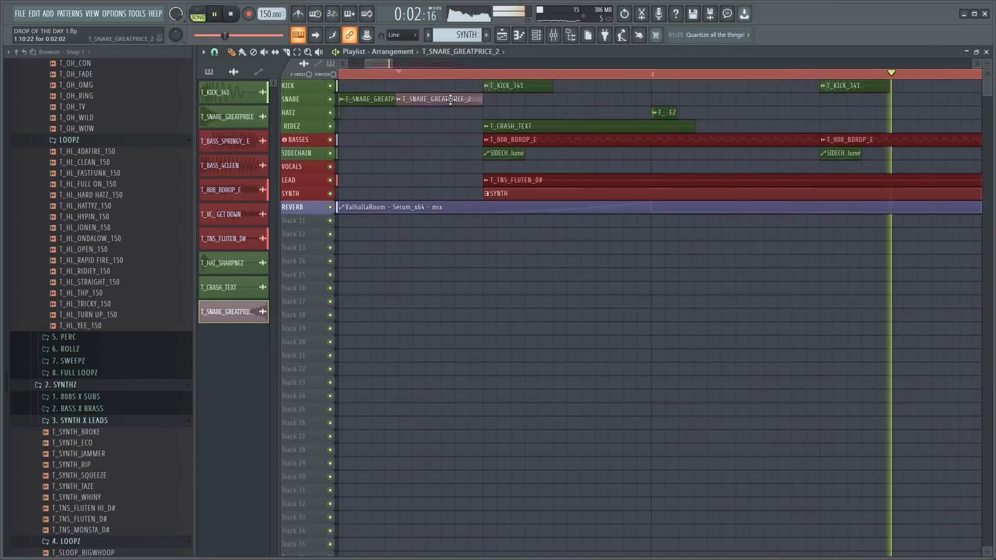
Adjust the time-stretching pitch of the reversed T_SNARE_GREATPRICE_2 sample in Auto mode and check it during playback.
key(space)
double_click(451, 99)
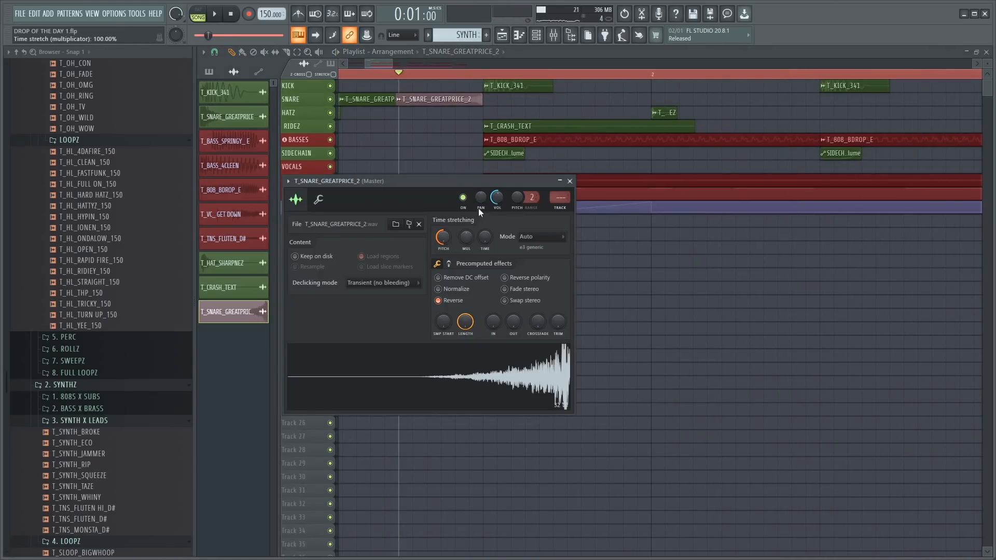
scroll(500, 197, down, 8)
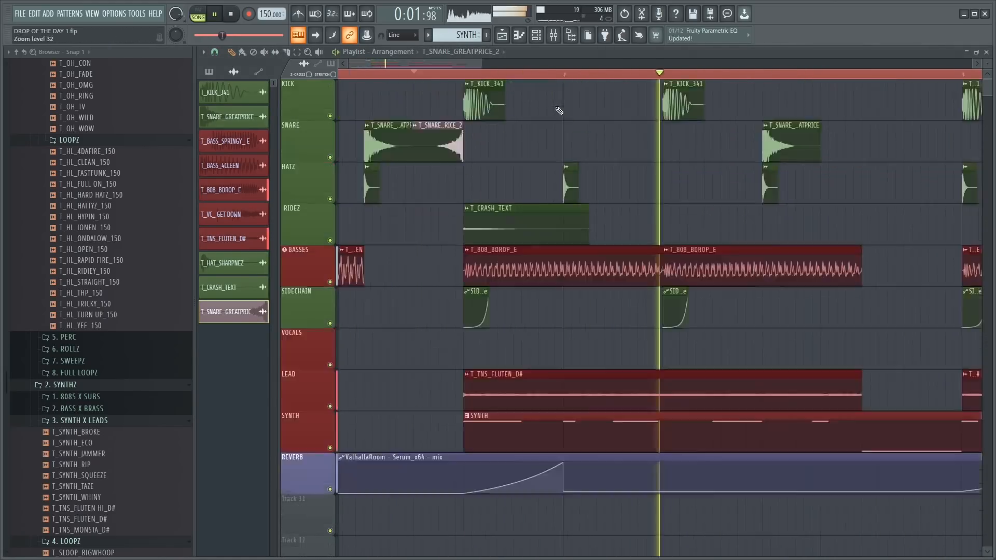
scroll(366, 79, down, 5)
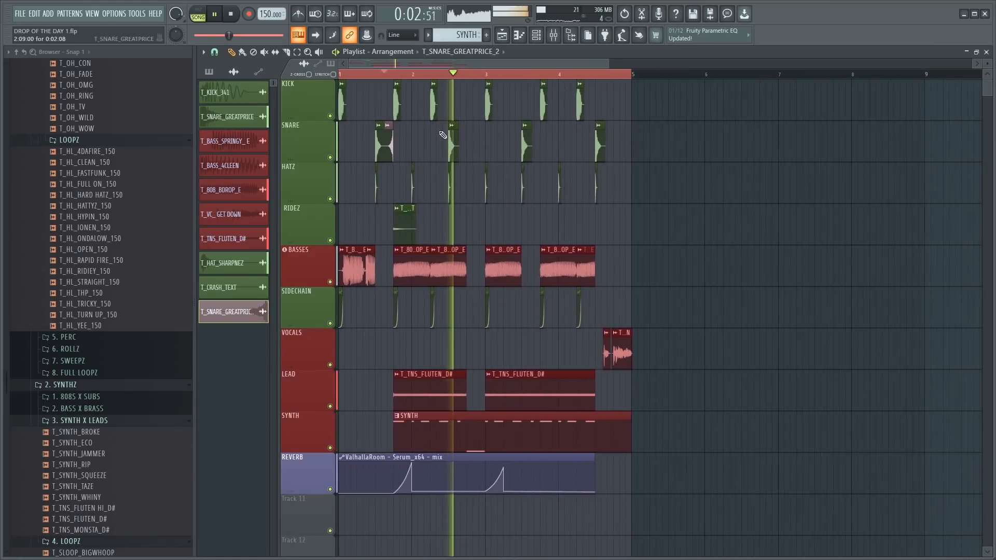
click(341, 75)
scroll(343, 78, up, 4)
scroll(397, 114, up, 6)
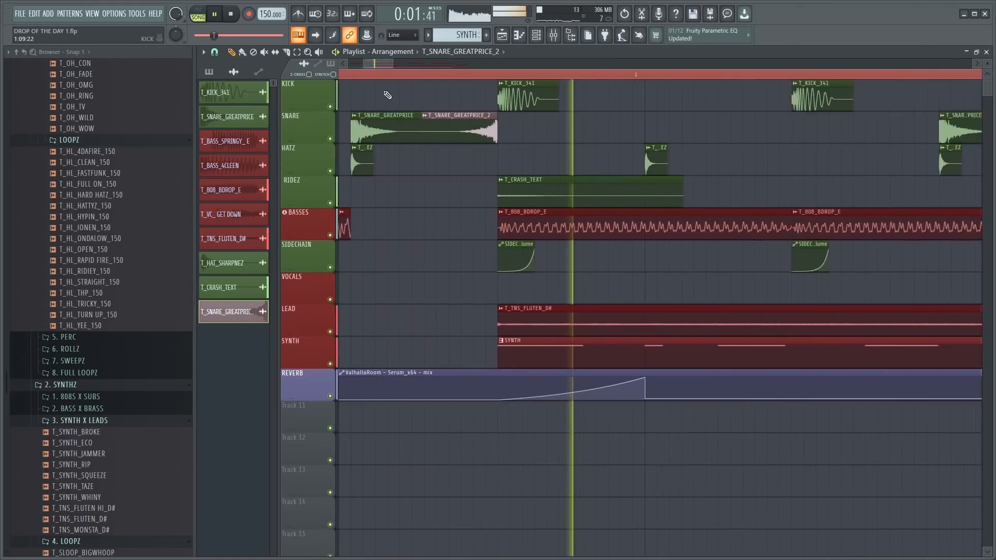
Add another T_CRASH_TEXT clip on the RIDEZ track at the very start of bar 1.
drag(381, 63, 365, 63)
key(space)
scroll(758, 195, down, 2)
click(758, 195)
scroll(747, 195, down, 2)
drag(416, 187, 344, 186)
key(space)
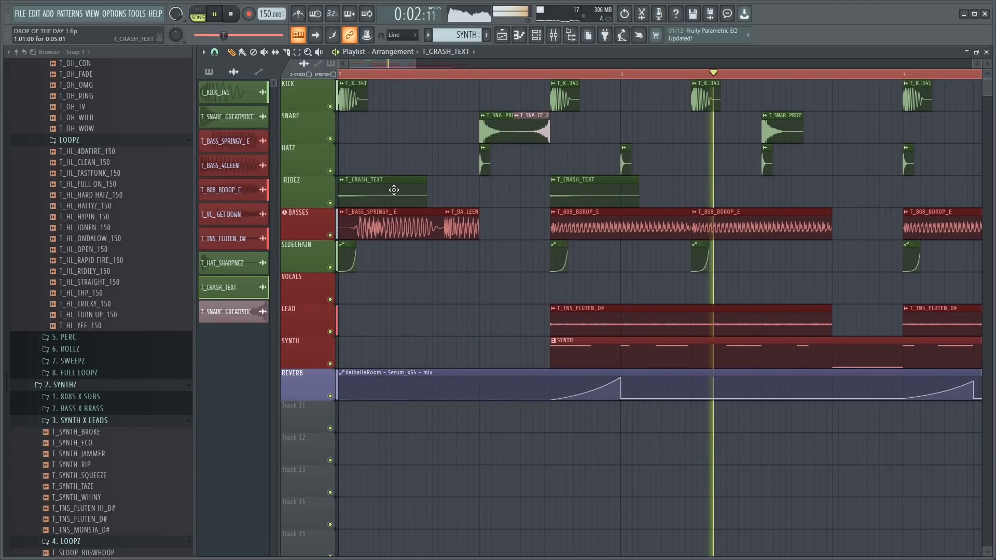
Fill the HATZ track from the drop through bar 4 with extra T_HAT_SHARPNEZ hits midway between existing ones, a quarter bar apart.
scroll(418, 176, down, 2)
scroll(418, 177, down, 1)
scroll(420, 176, up, 4)
scroll(431, 168, down, 4)
scroll(433, 160, down, 3)
scroll(434, 154, up, 4)
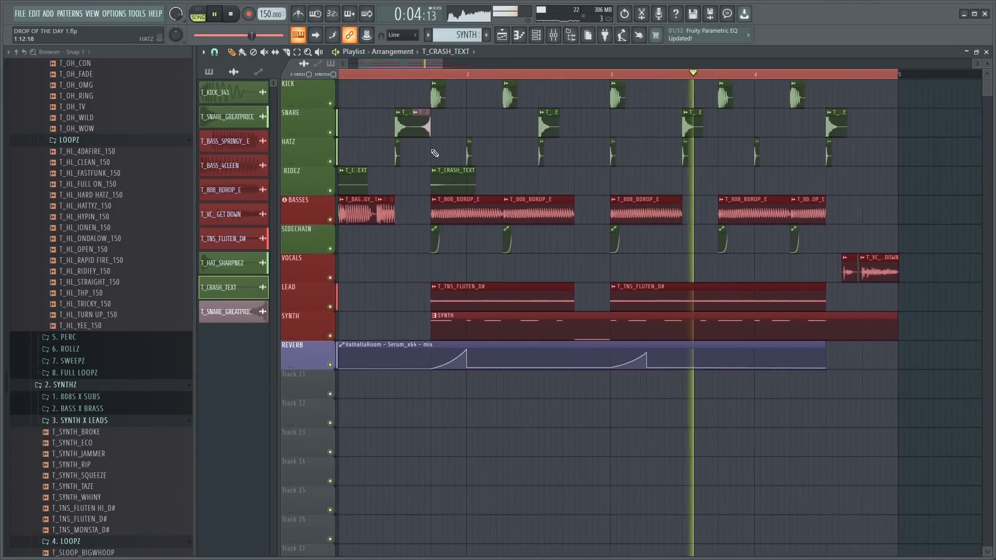
right_click(406, 115)
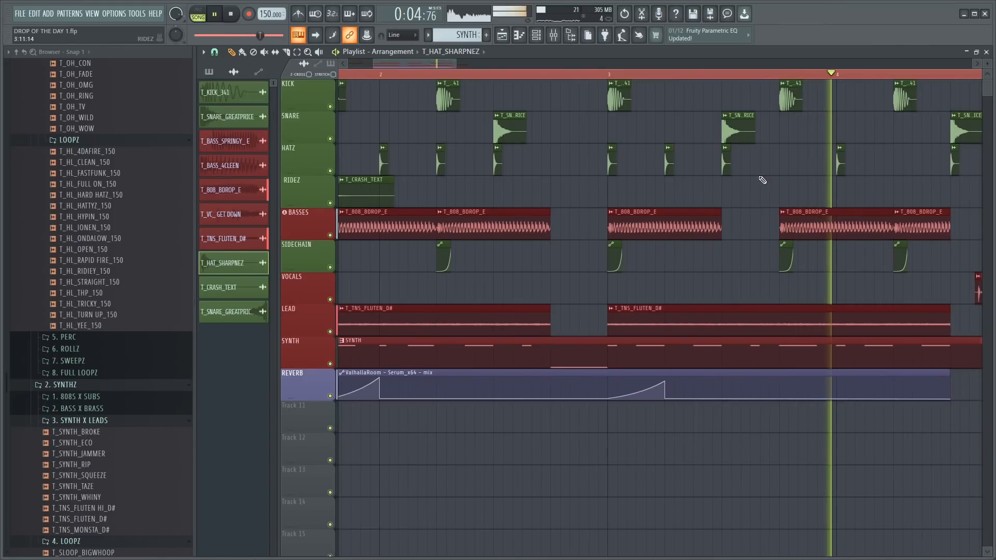
click(782, 171)
key(space)
scroll(780, 169, up, 3)
scroll(752, 172, down, 2)
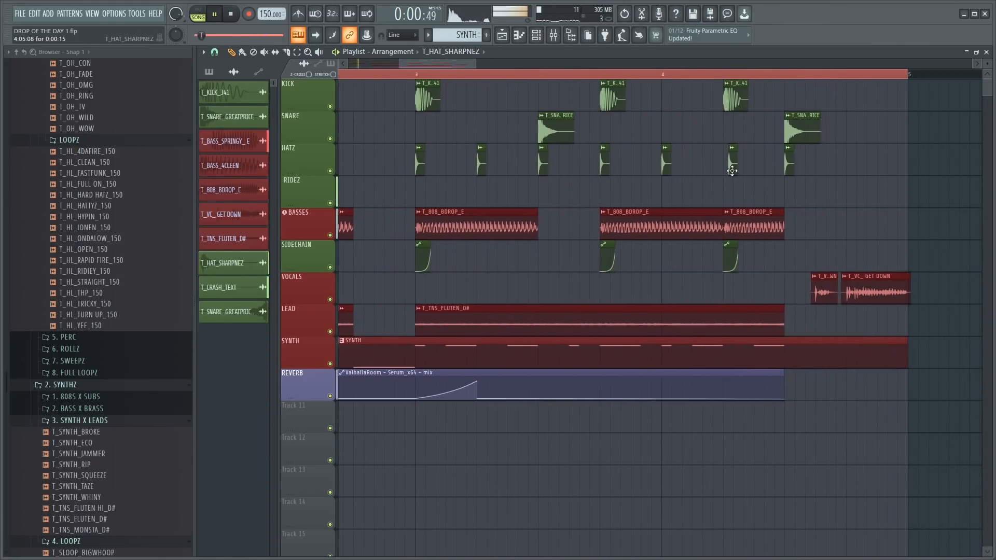
scroll(727, 171, down, 3)
scroll(423, 142, down, 1)
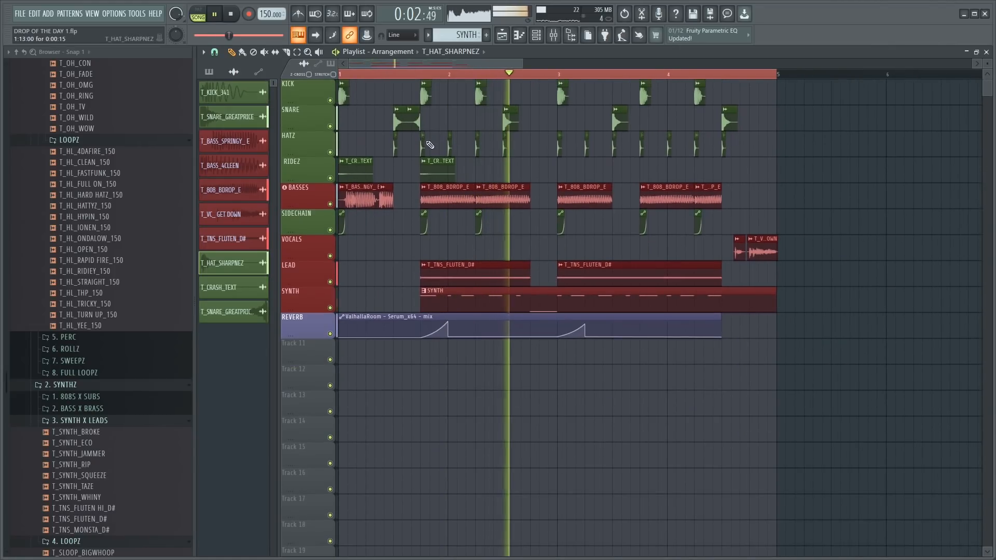
Play the arrangement through and add one T_HAT_SHARPNEZ hit in bar 1, a quarter bar ahead of the first snare.
scroll(437, 150, up, 2)
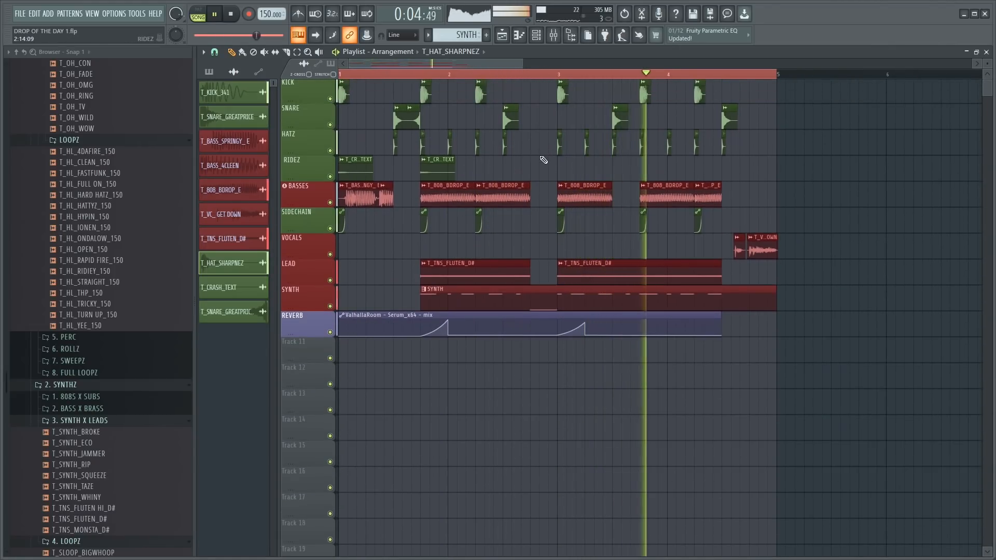
scroll(544, 154, up, 1)
scroll(544, 155, down, 2)
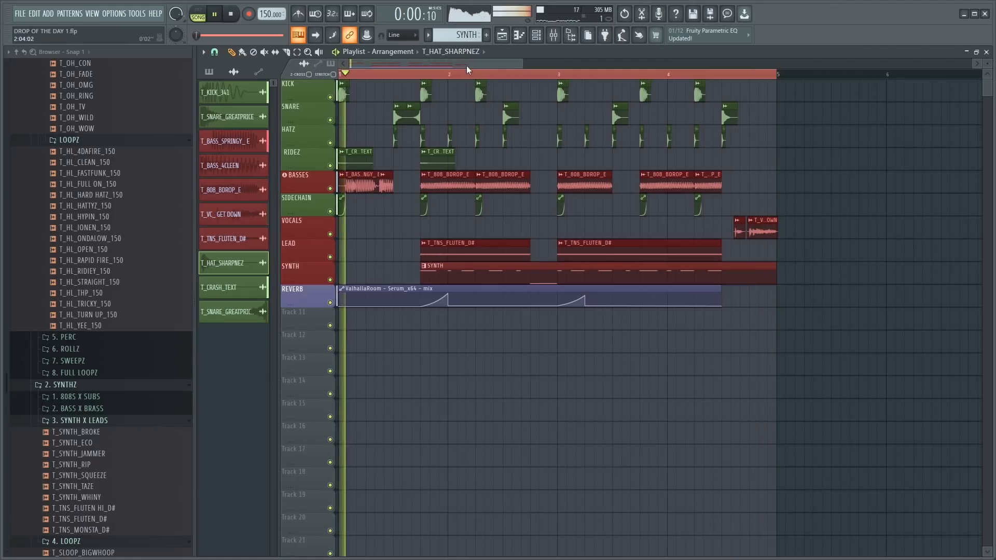
scroll(353, 135, up, 3)
scroll(358, 148, up, 1)
scroll(358, 148, down, 1)
click(401, 142)
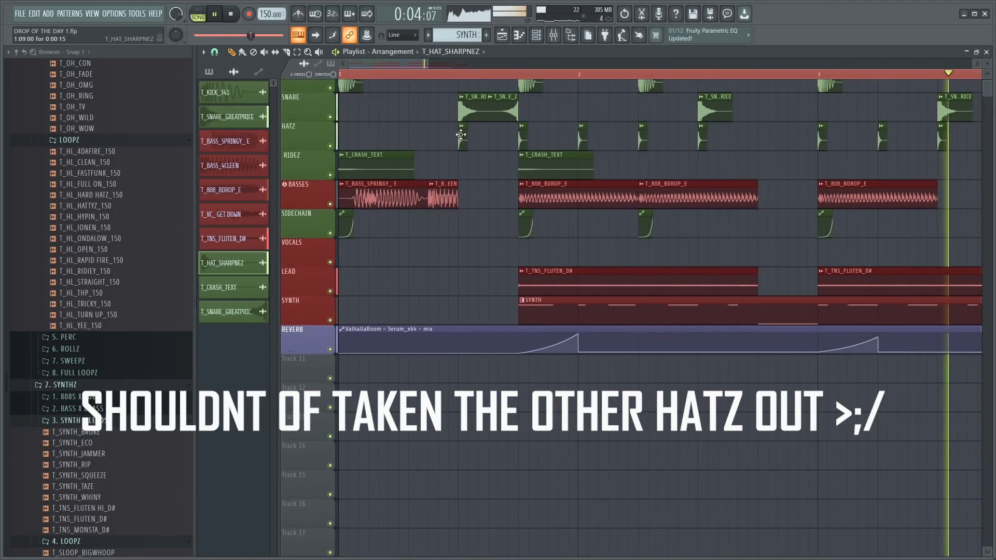
key(space)
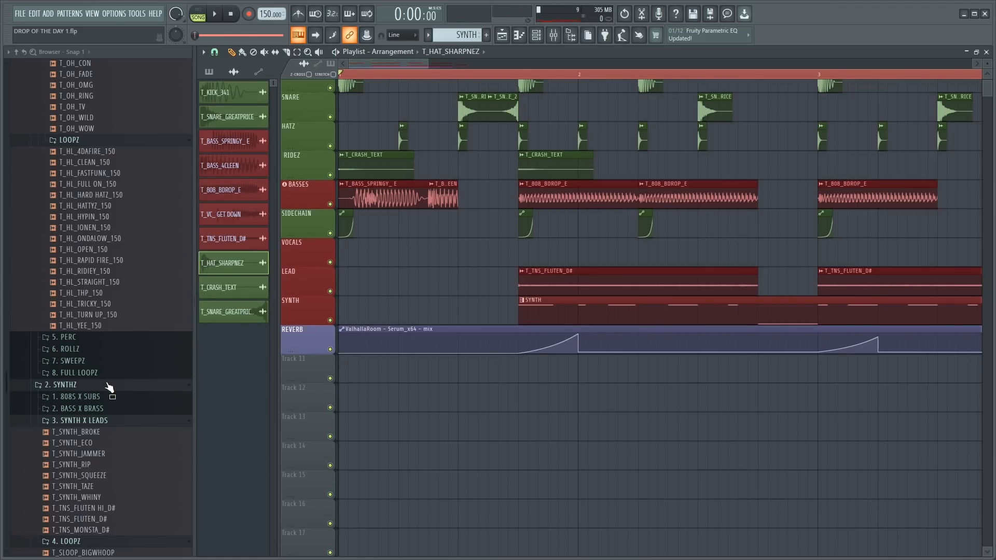
Audition the 5. PERC samples and add T_PERC_PHACE and T_PERC_VNICE to the project with a PERC track between HATZ and RIDEZ.
click(100, 340)
scroll(109, 321, down, 6)
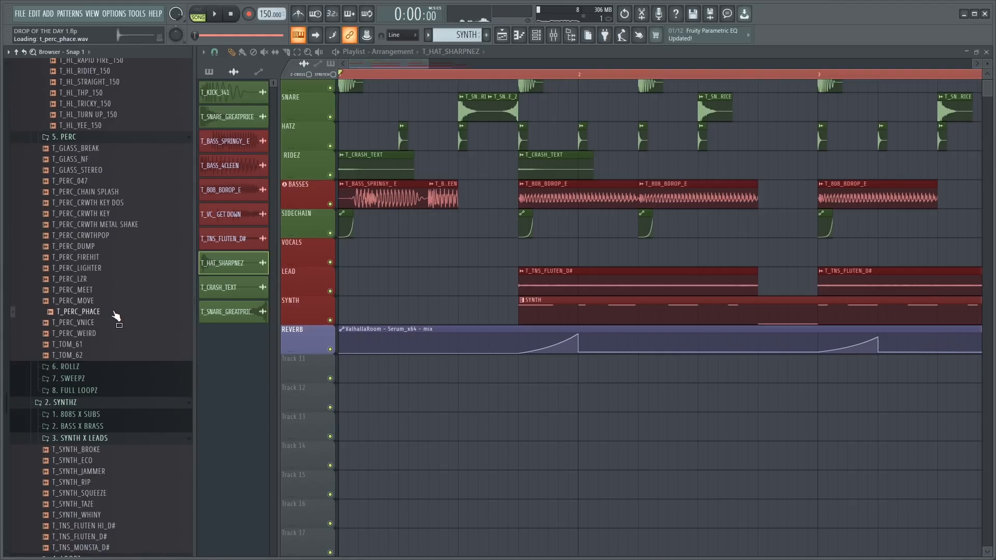
drag(424, 158, 426, 165)
key(space)
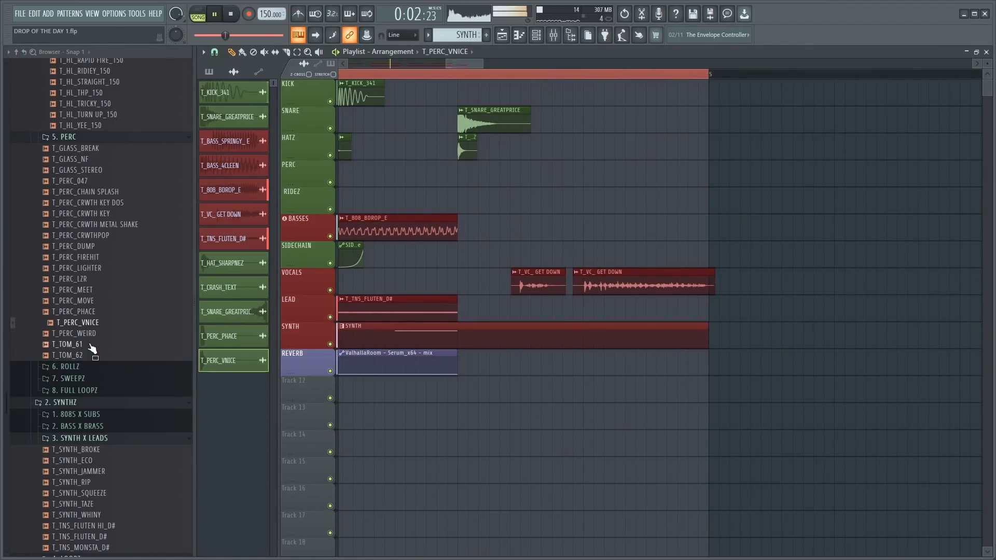
Audition the 6. ROLLZ samples and place T_ROLL_TING in the playlist so that it ends with bar 4.
scroll(92, 347, down, 2)
click(93, 303)
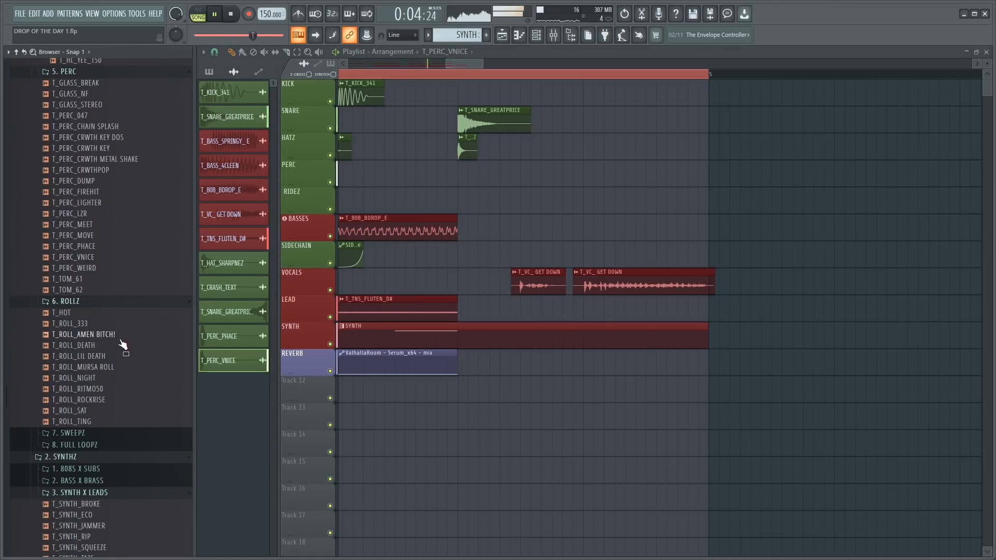
key(space)
click(124, 324)
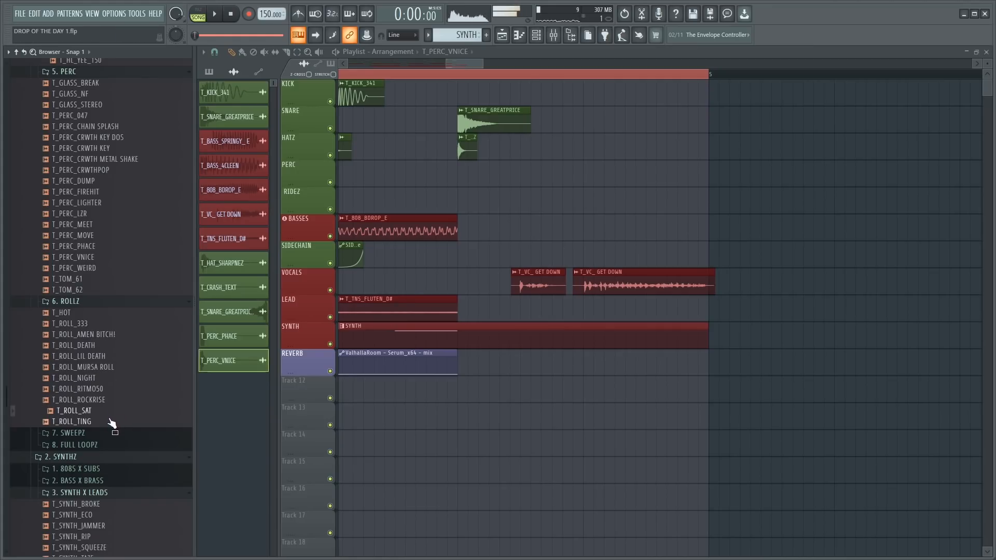
drag(111, 423, 538, 239)
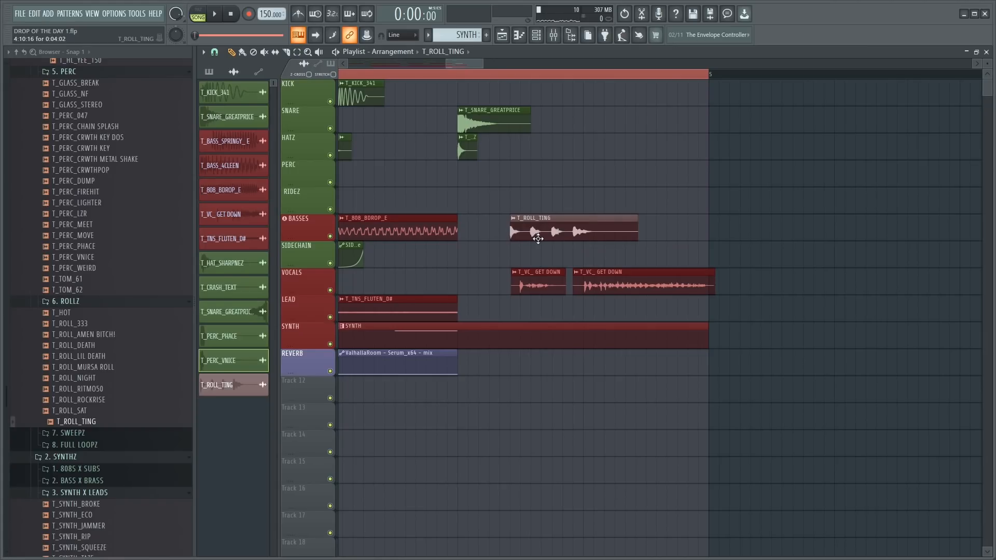
drag(538, 238, 606, 236)
key(space)
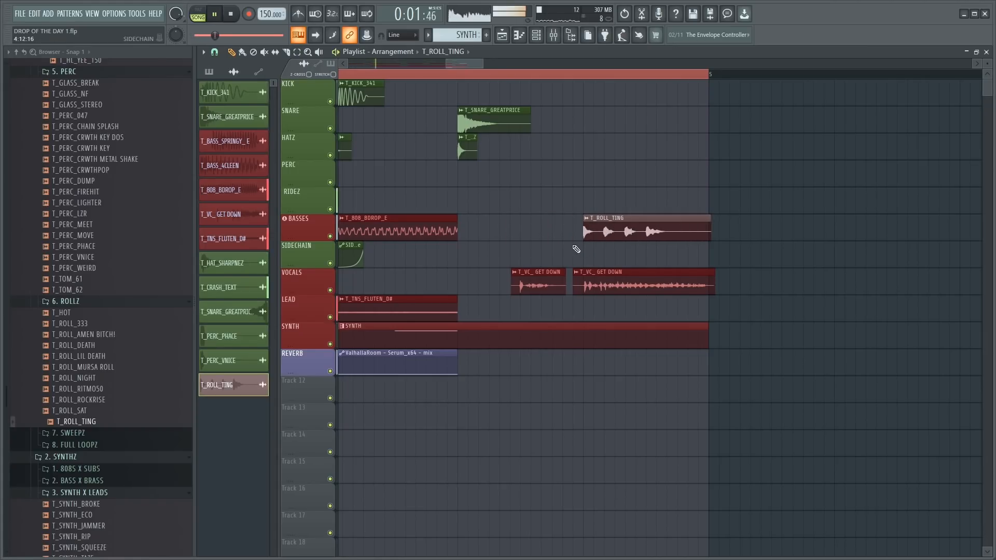
Check T_ROLL_TING's channel settings, move its clip to the PERC track at the end of bar 4, and play the arrangement through.
double_click(626, 237)
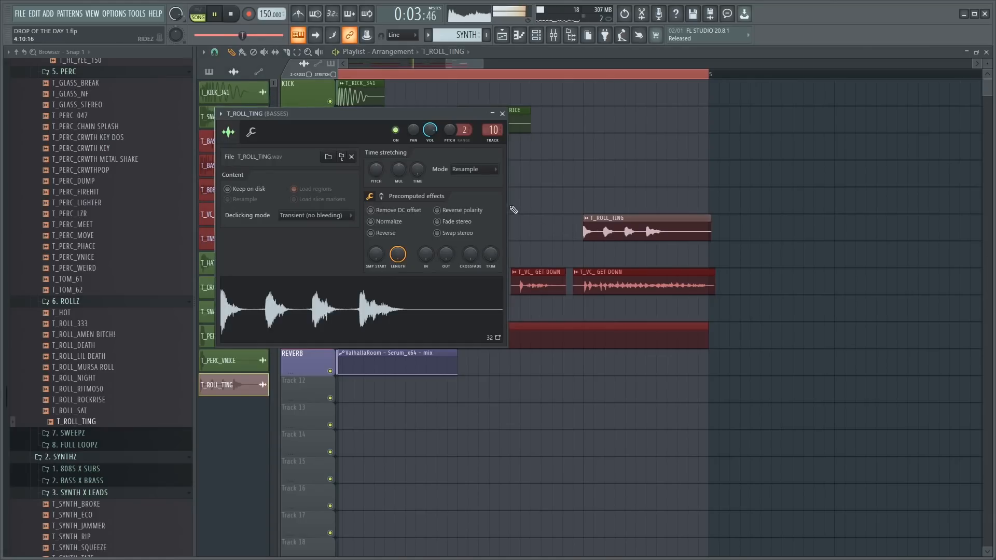
key(Escape)
scroll(595, 160, down, 3)
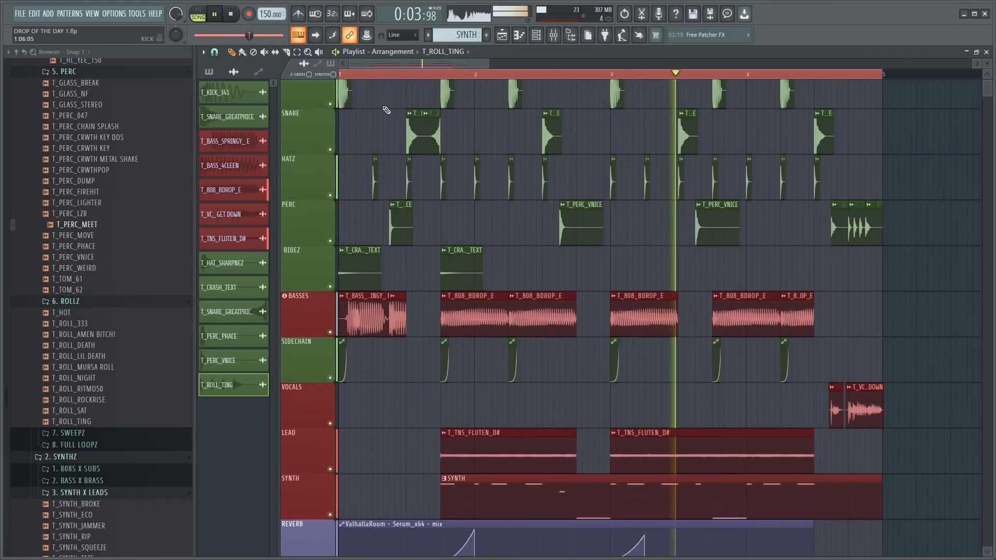
scroll(390, 108, down, 2)
drag(398, 110, 468, 104)
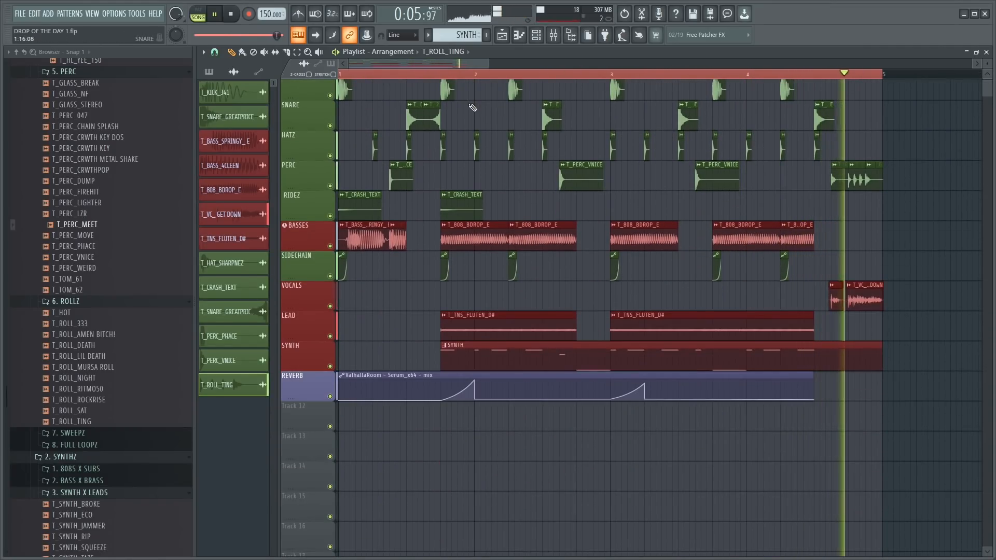
scroll(471, 110, down, 2)
scroll(449, 142, up, 1)
scroll(718, 208, up, 1)
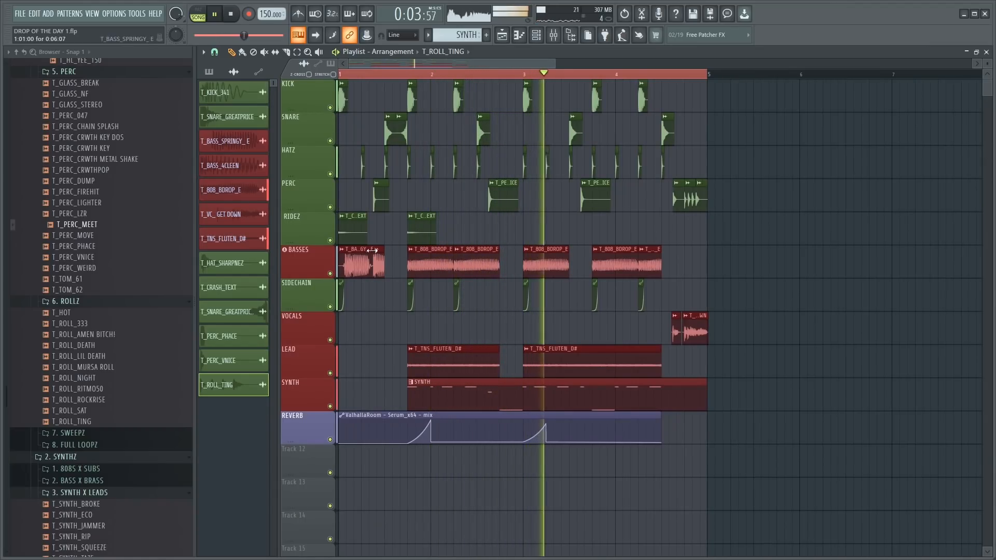
key(space)
Rename the empty playlist track below REVERB as FX.
right_click(310, 460)
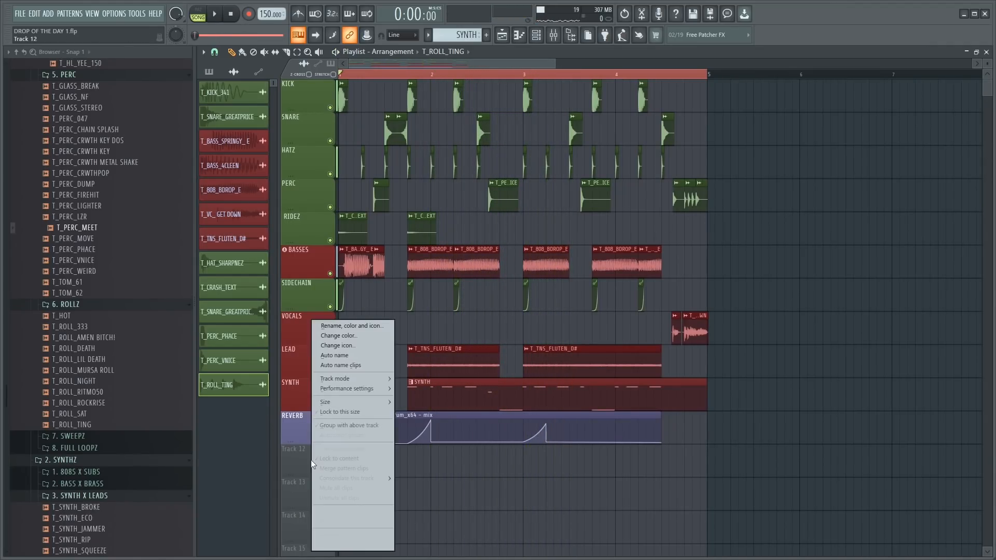
click(350, 336)
text(FX)
key(Return)
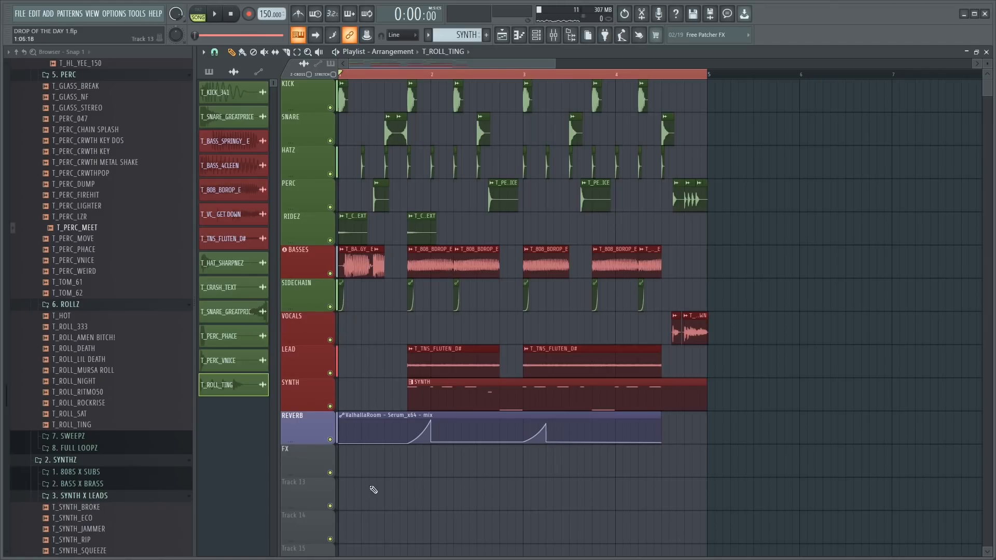
Place the T_FX_NRG RELEASE white noise sample on the FX track at the first T_808_BDROP_E clip.
scroll(98, 363, down, 10)
drag(83, 368, 435, 467)
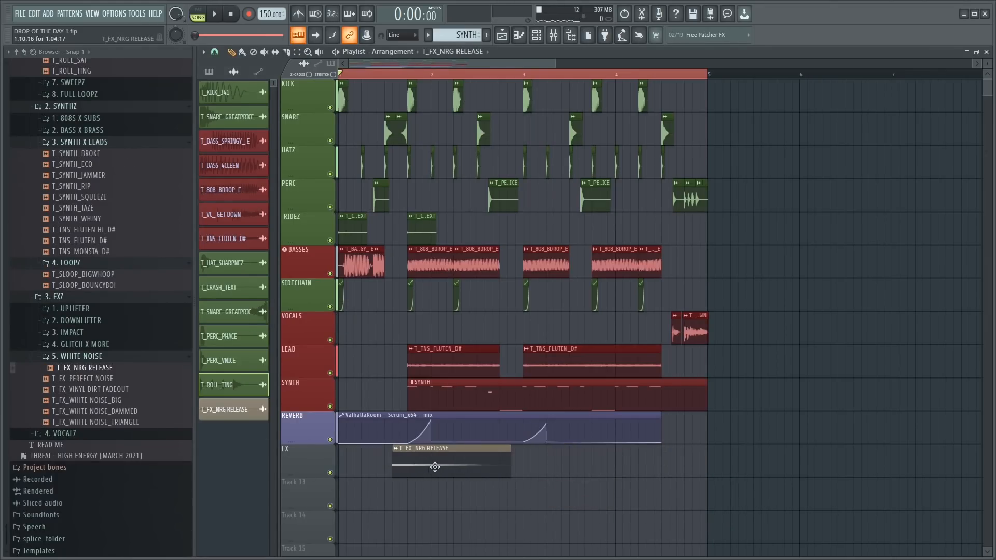
scroll(431, 465, up, 3)
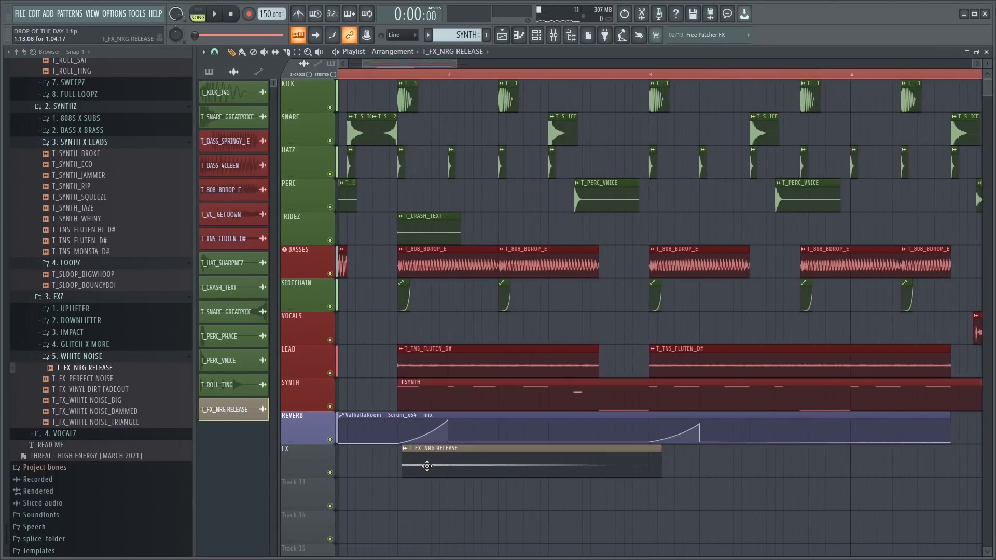
Lower T_FX_NRG RELEASE's channel volume to about 59% and add a second clip of it on the FX track at bar 3.
double_click(424, 466)
key(space)
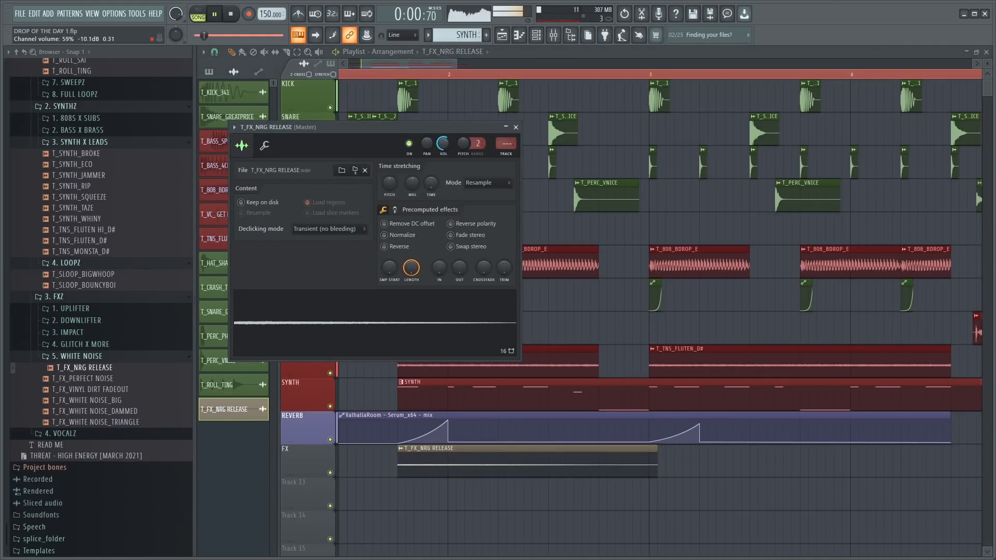
scroll(742, 485, up, 3)
drag(521, 490, 530, 453)
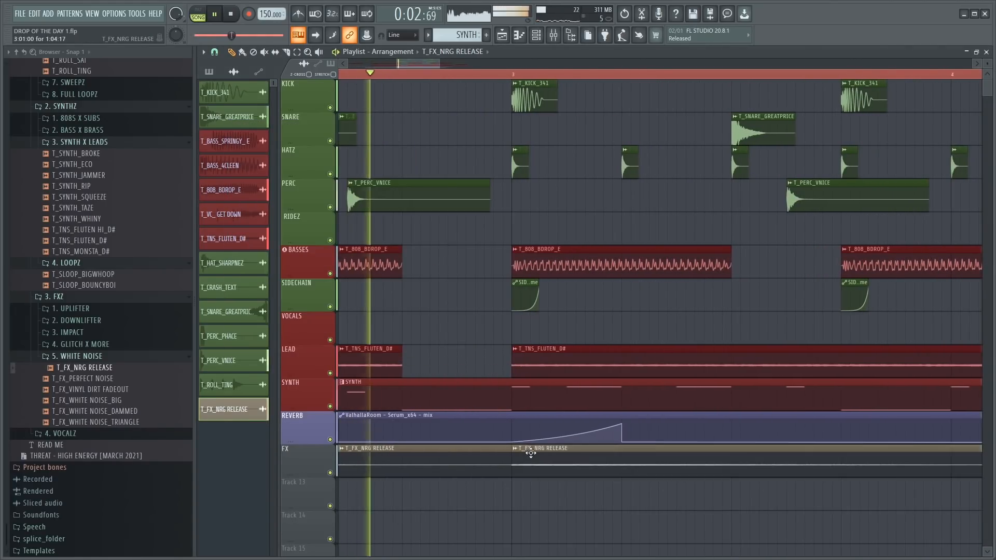
Add a third T_FX_NRG RELEASE clip on the FX track at the T_808_BDROP_E hit before bar 4, ending with the last bass clip.
scroll(531, 455, down, 3)
scroll(596, 431, up, 3)
scroll(622, 415, up, 3)
scroll(696, 372, down, 4)
scroll(695, 366, down, 3)
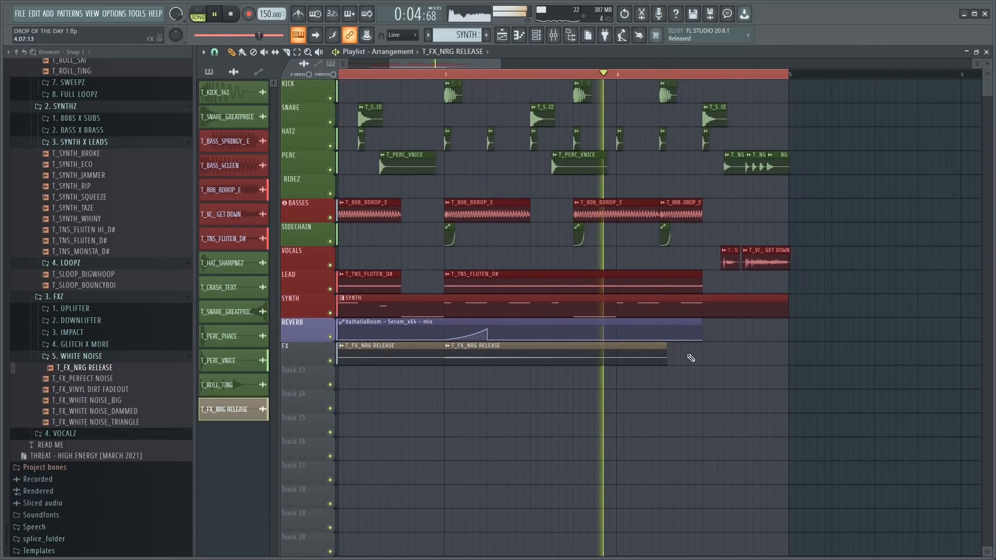
scroll(691, 358, up, 3)
right_click(507, 357)
click(493, 356)
click(510, 356)
scroll(520, 356, down, 4)
scroll(622, 306, down, 2)
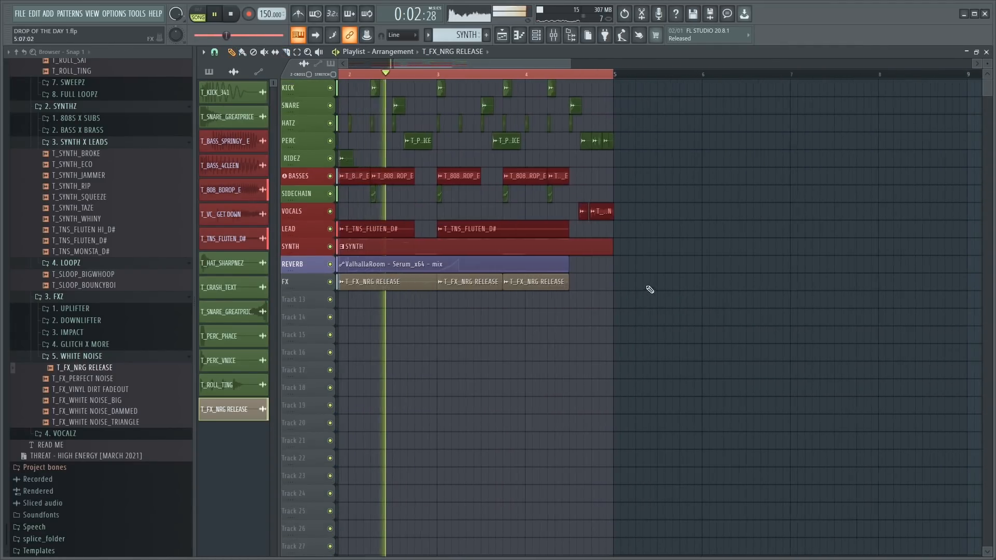
Duplicate the four-bar arrangement into bars 5 to 8, leaving out the closing vocal clips and percussion roll.
scroll(622, 306, down, 3)
scroll(578, 321, up, 3)
scroll(488, 287, down, 2)
scroll(384, 278, up, 4)
scroll(466, 278, down, 3)
scroll(504, 274, down, 4)
scroll(415, 233, up, 4)
scroll(374, 220, down, 3)
scroll(343, 208, up, 3)
scroll(343, 200, up, 3)
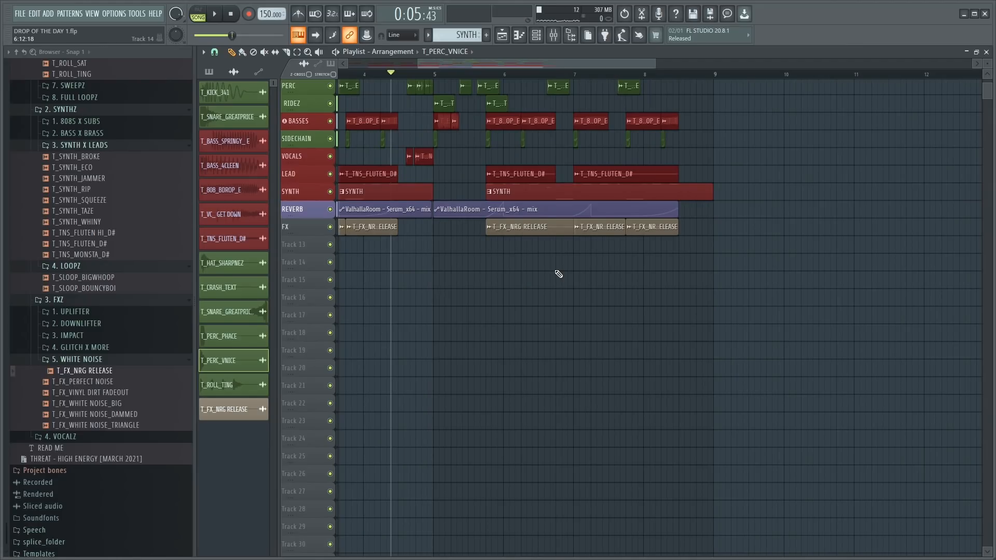
Place the KRUTH sample on the VOCALS track at the end of bar 8.
key(super)
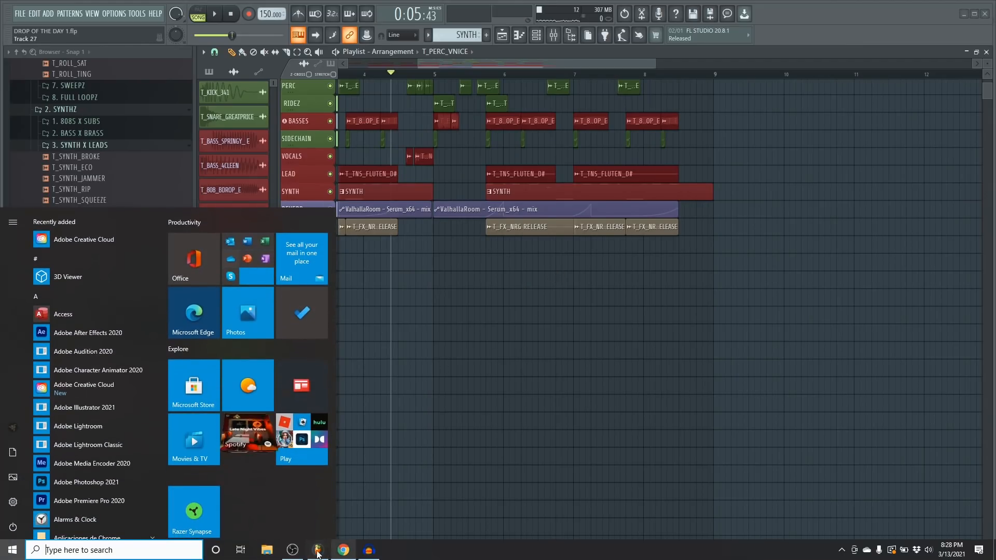
click(196, 549)
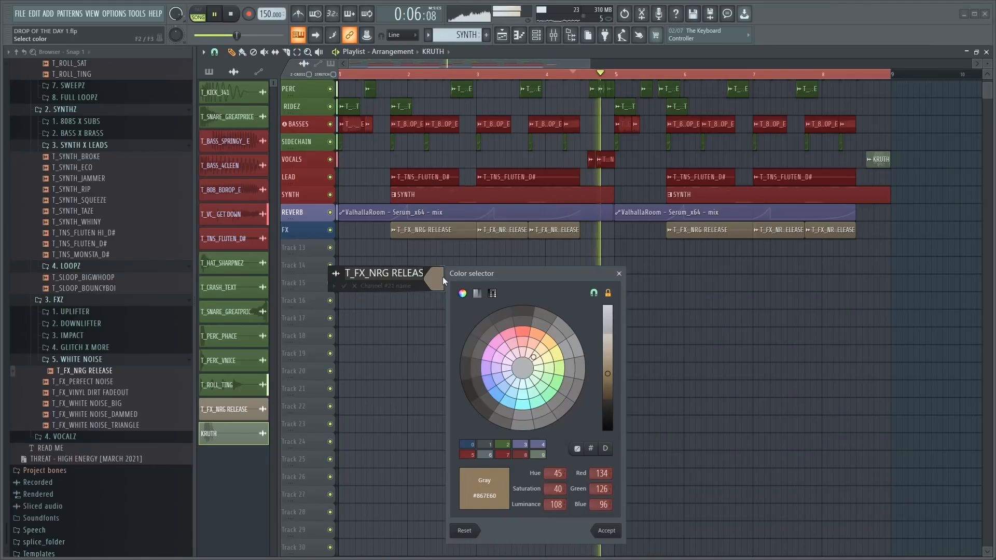
Recolor the T_FX_NRG RELEASE channel blue to match the FX track.
click(468, 444)
key(Return)
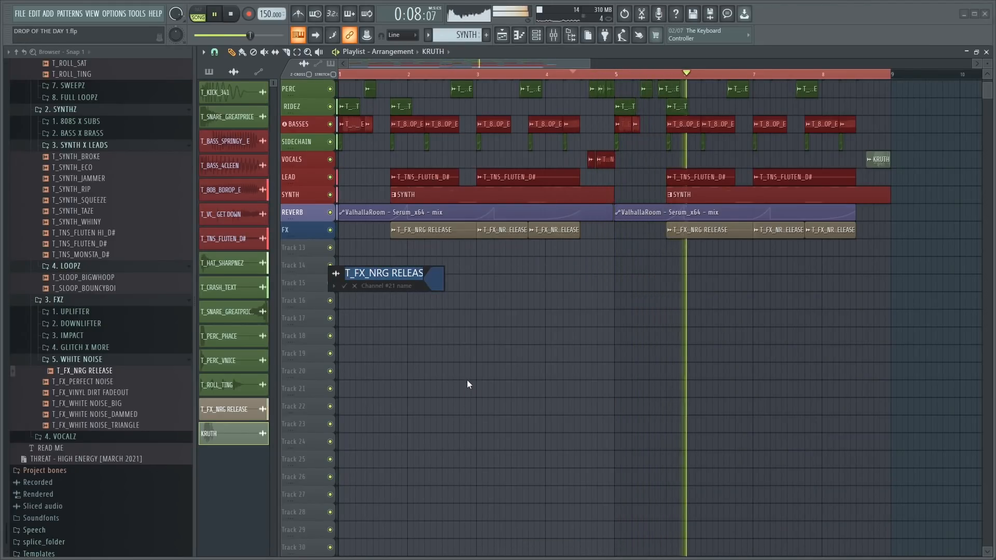
key(Return)
scroll(444, 259, up, 4)
scroll(415, 251, down, 3)
scroll(367, 239, up, 6)
scroll(358, 243, up, 3)
scroll(341, 248, down, 2)
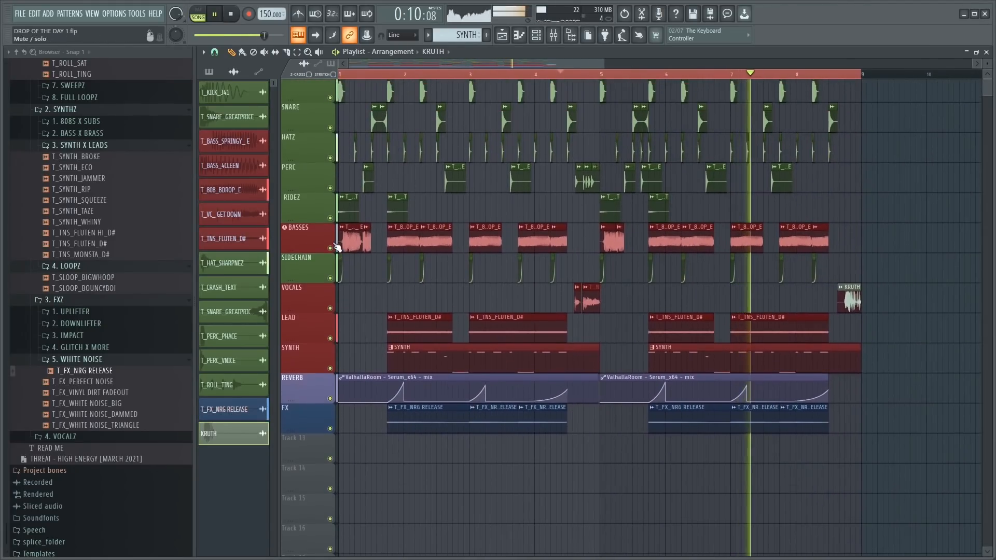
Recolor the KRUTH channel red to match the VOCALS track.
scroll(345, 196, down, 2)
scroll(452, 229, down, 4)
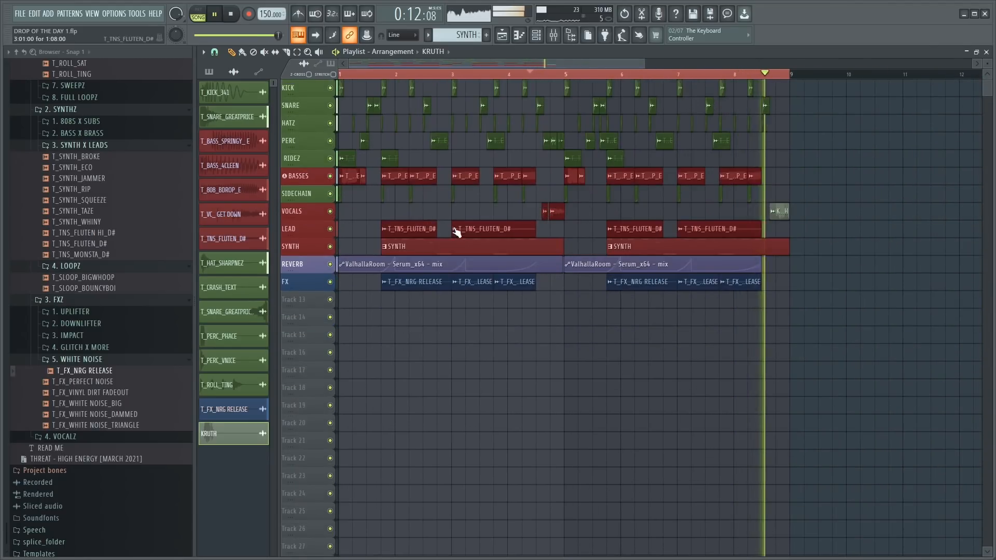
scroll(591, 221, up, 6)
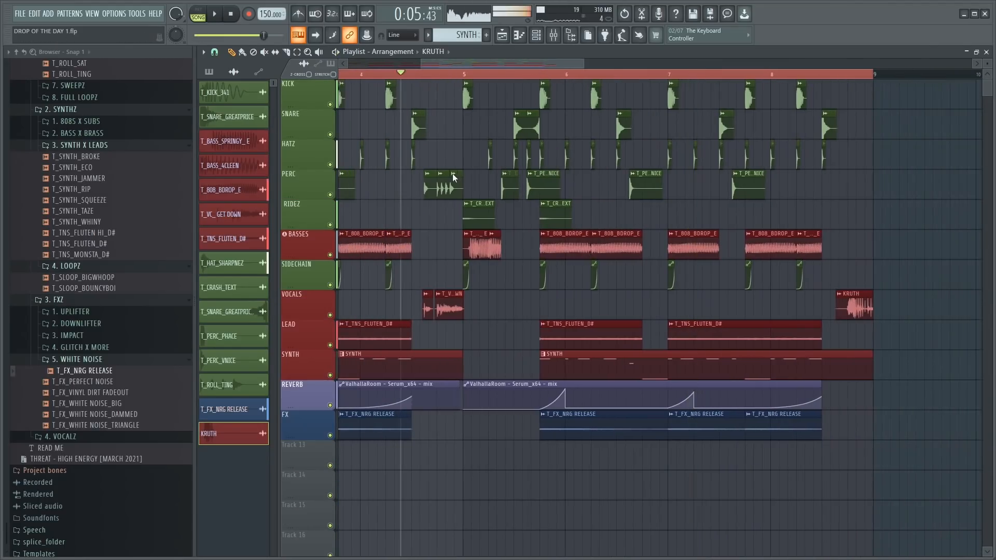
Place the T_IMPACT_SLOWEMO sample from the pack's impact folder on Track 13 near the end of bar 4.
scroll(516, 196, up, 2)
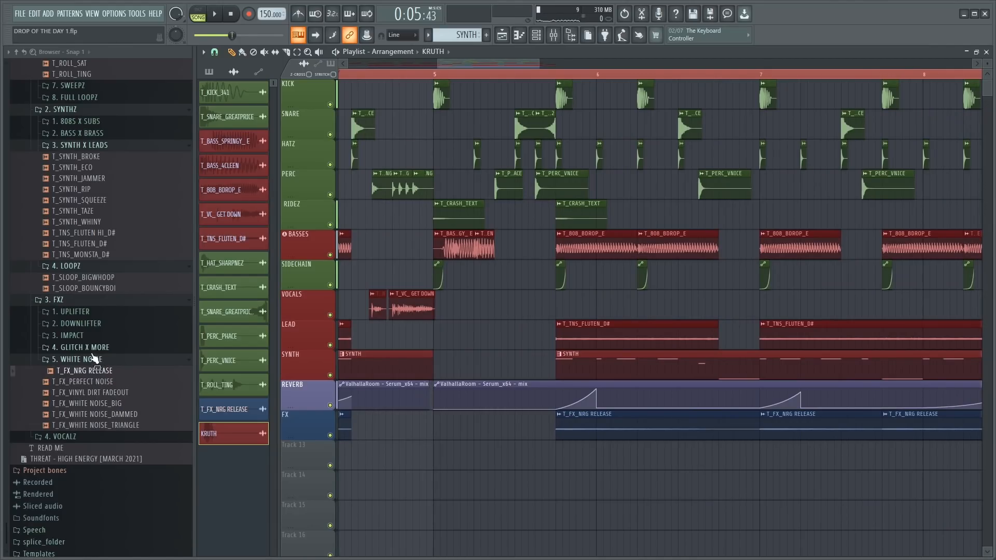
drag(94, 357, 127, 361)
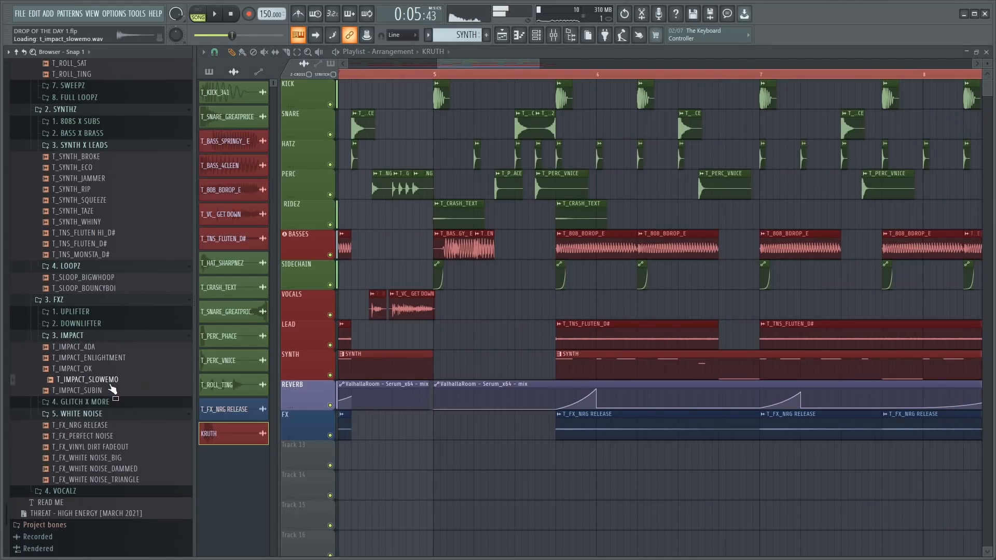
drag(111, 387, 412, 455)
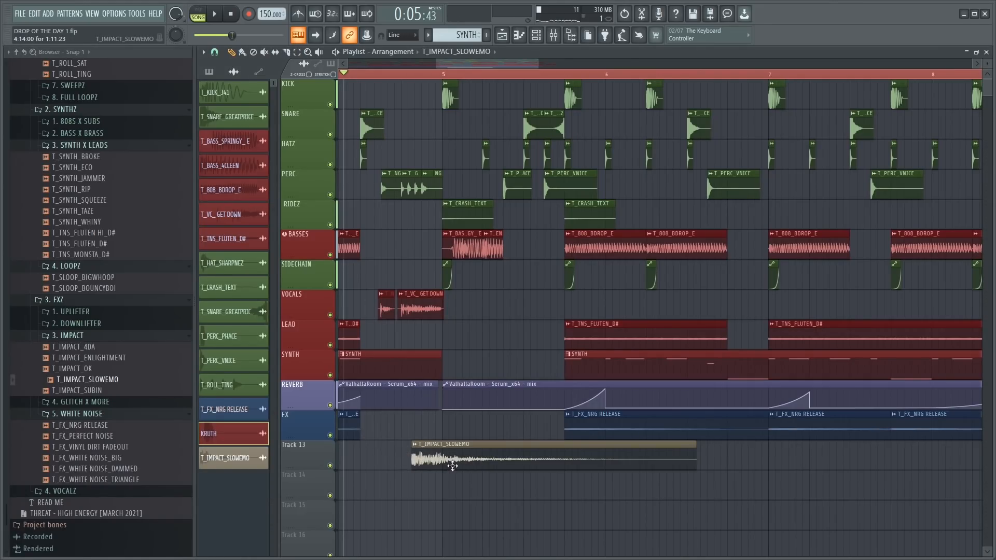
Reverse the T_IMPACT_SLOWEMO sample in its channel settings.
double_click(436, 468)
click(423, 274)
key(Escape)
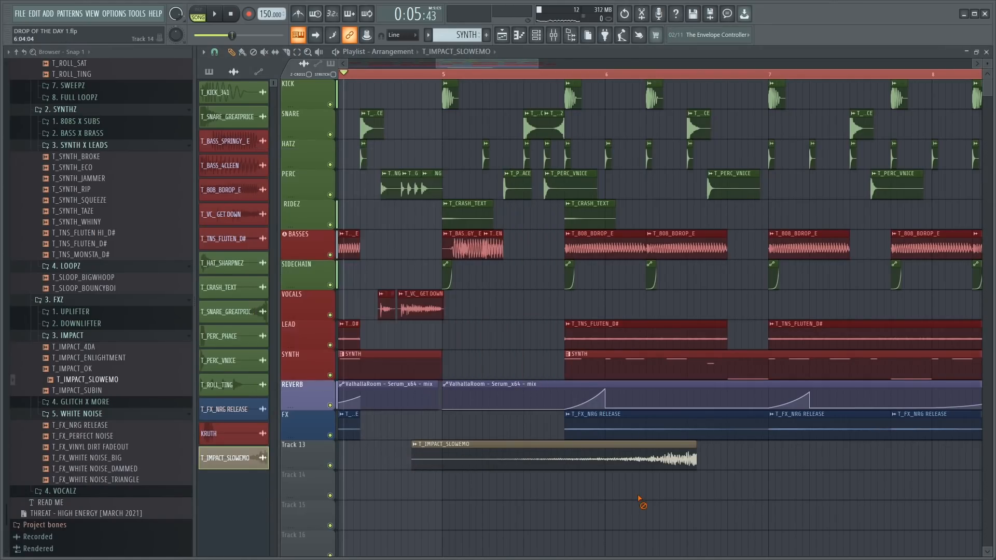
Shorten the T_IMPACT_SLOWEMO clip, move it to the FX track leading into bar 5's T_FX_NRG RELEASE clip, and open its channel settings.
drag(697, 459, 486, 460)
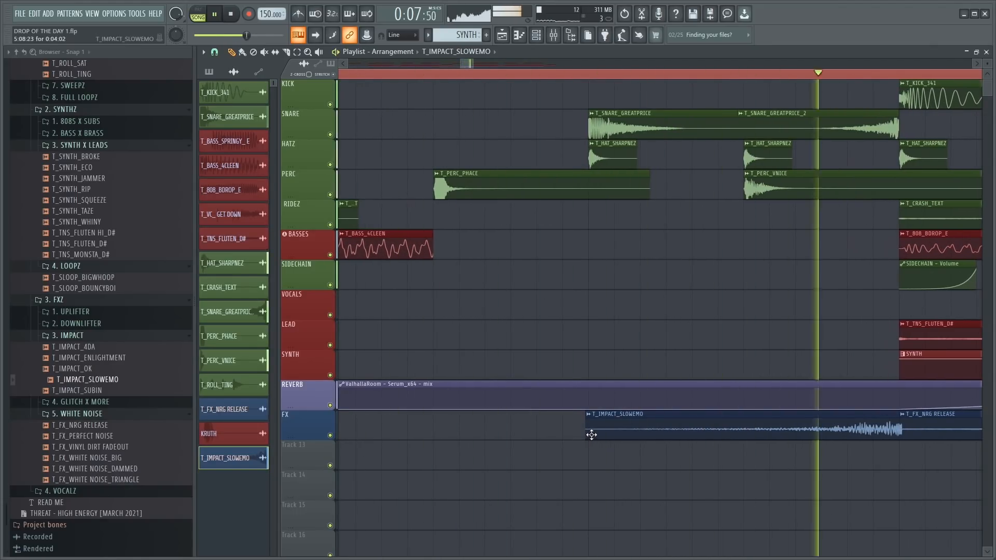
double_click(632, 431)
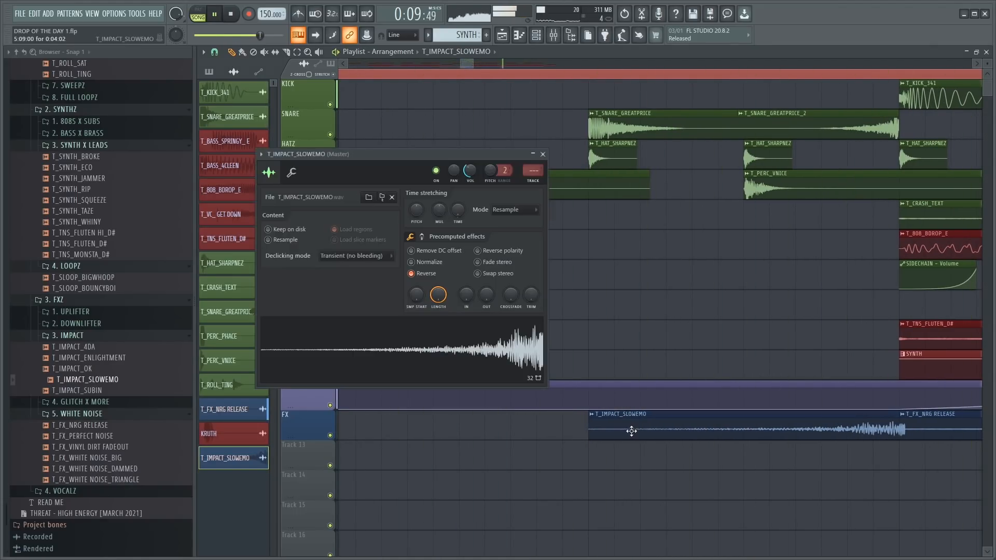